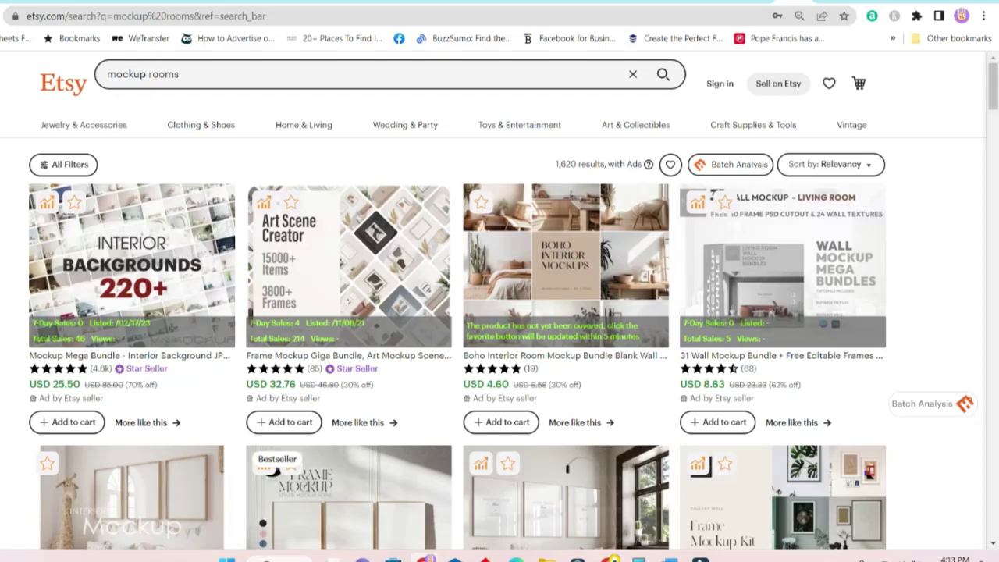
# Browse the Etsy search results for room mockups.
pyautogui.scroll(-3, 786, 436)
pyautogui.scroll(-12, 787, 436)
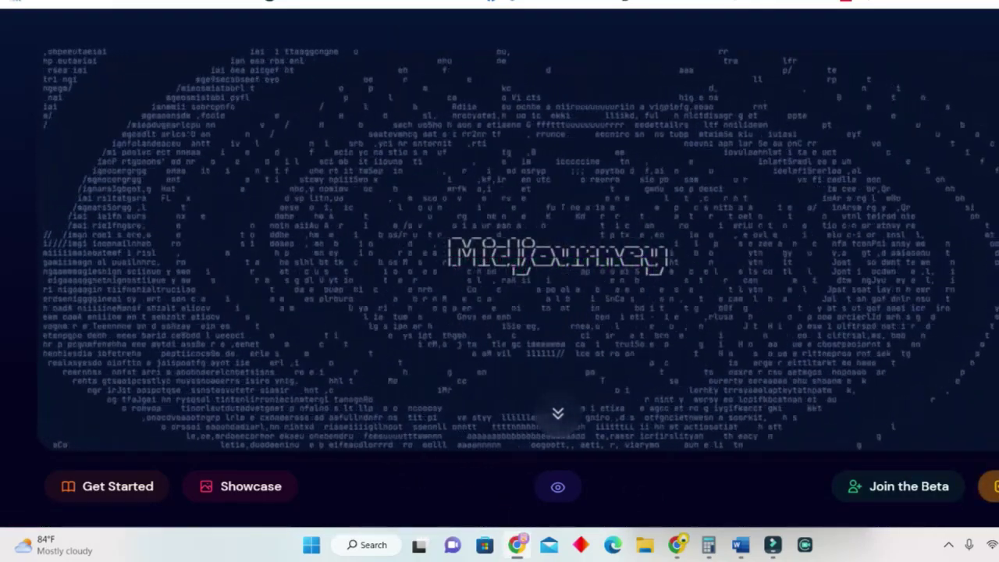
# Join the Midjourney beta by accepting its Discord invite and switch to the personal YouTube channel server.
pyautogui.click(906, 497)
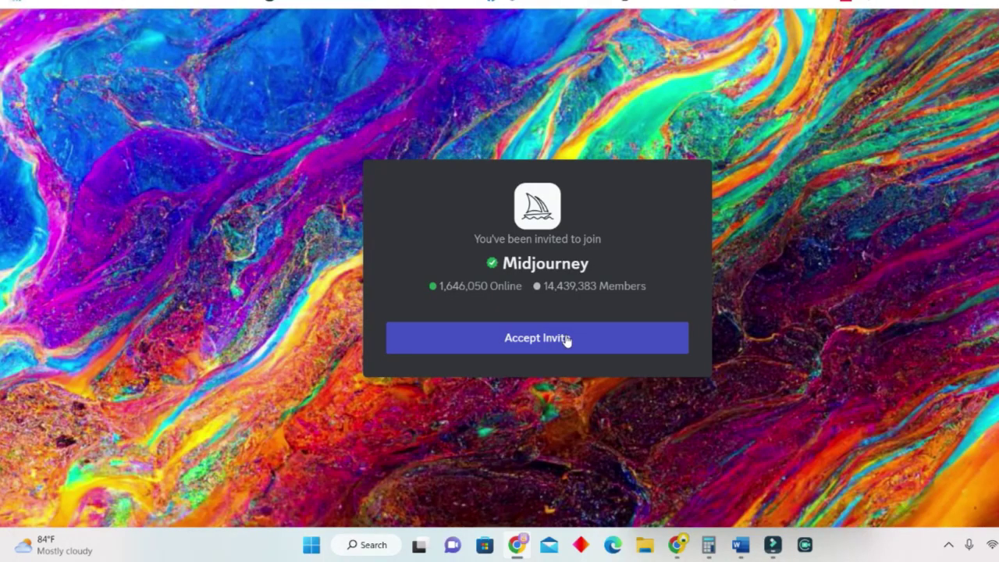
pyautogui.click(568, 341)
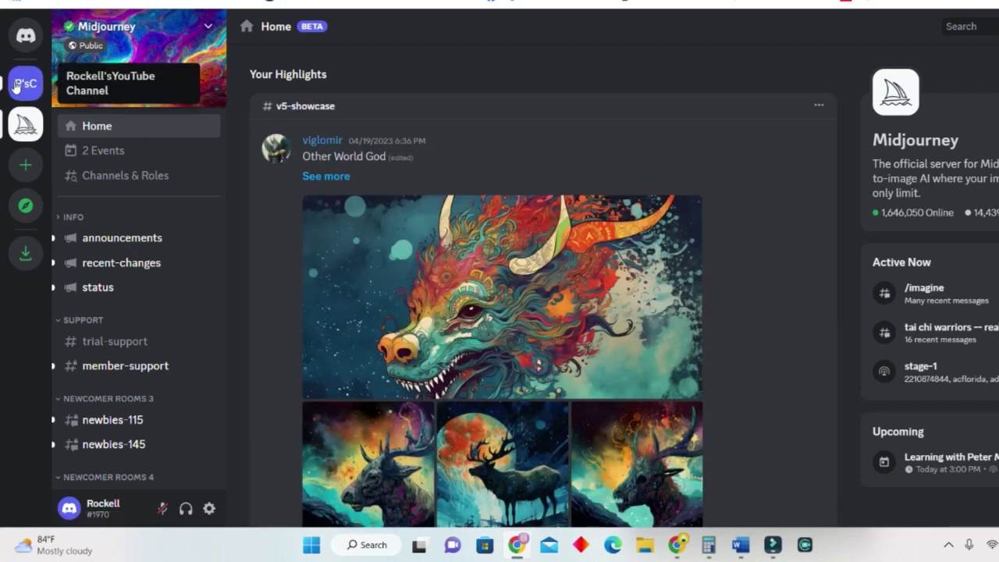
pyautogui.click(26, 85)
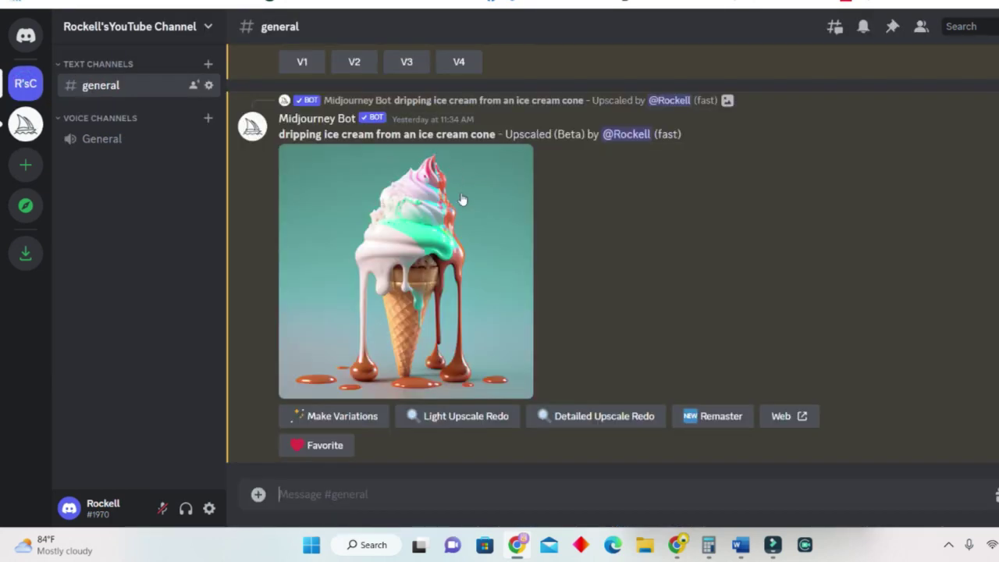
# Run the /settings command in the general channel to show the Midjourney Bot settings.
pyautogui.click(407, 503)
pyautogui.write('/')
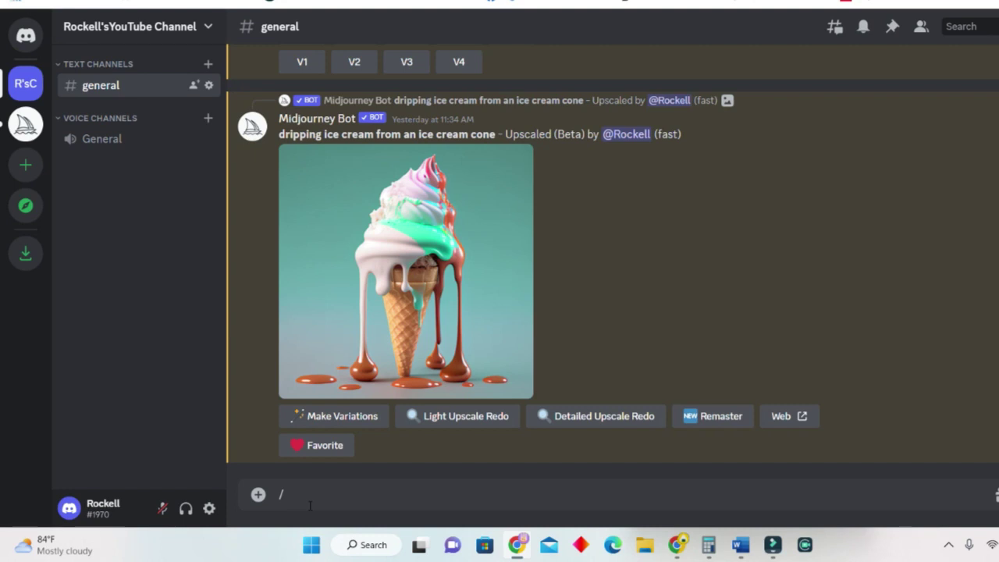
pyautogui.press('BackSpace')
pyautogui.write('/')
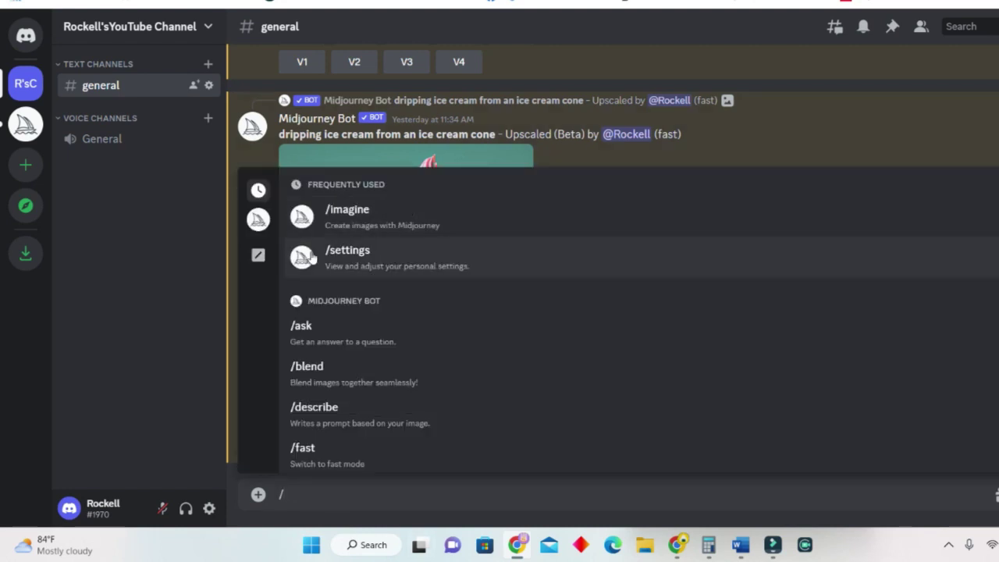
pyautogui.click(364, 259)
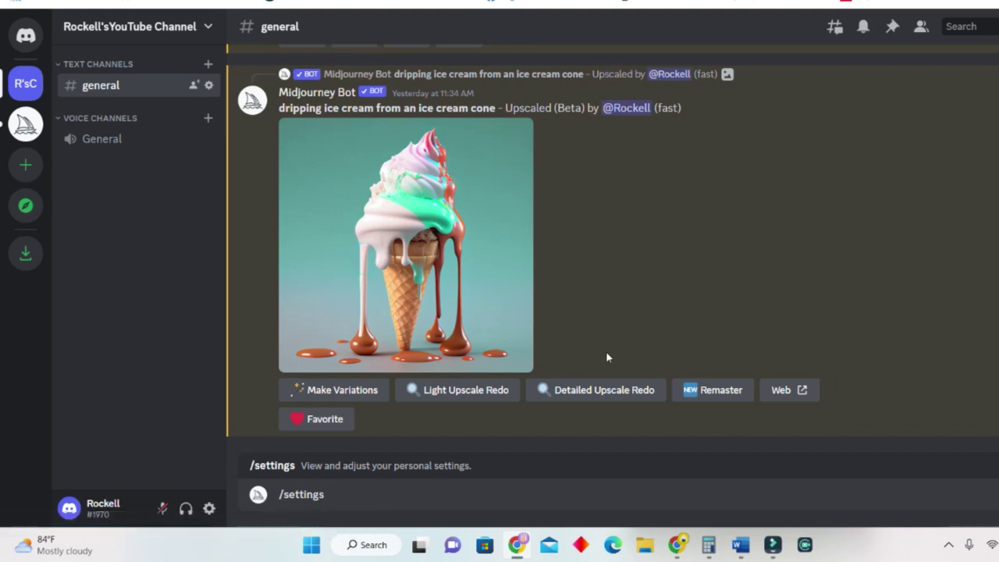
pyautogui.press('Return')
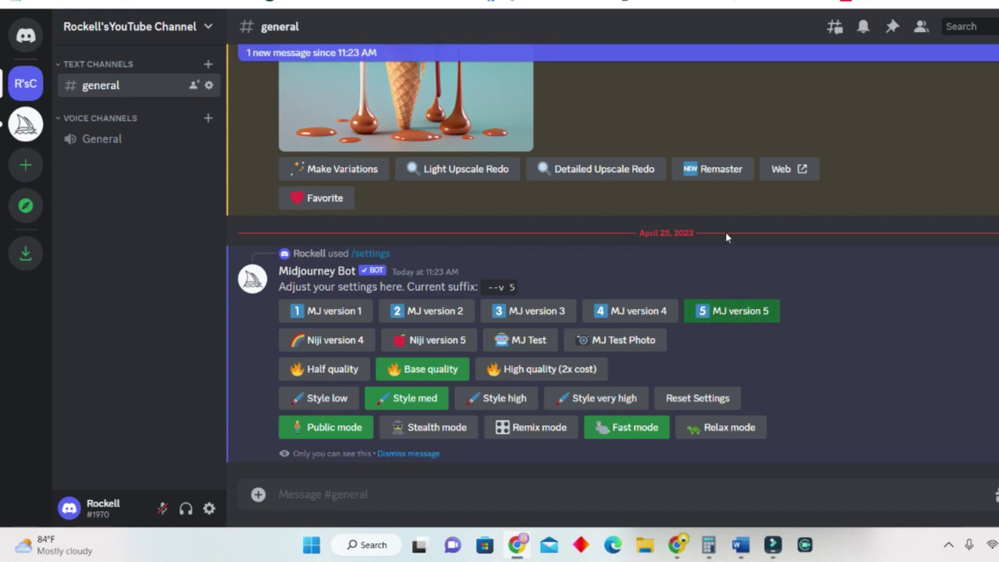
pyautogui.write('/')
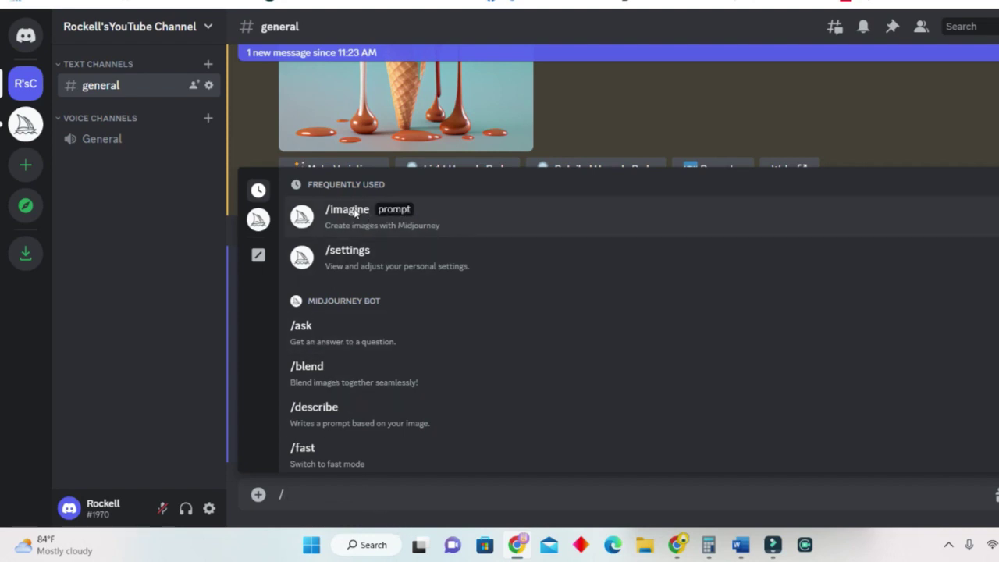
pyautogui.click(367, 220)
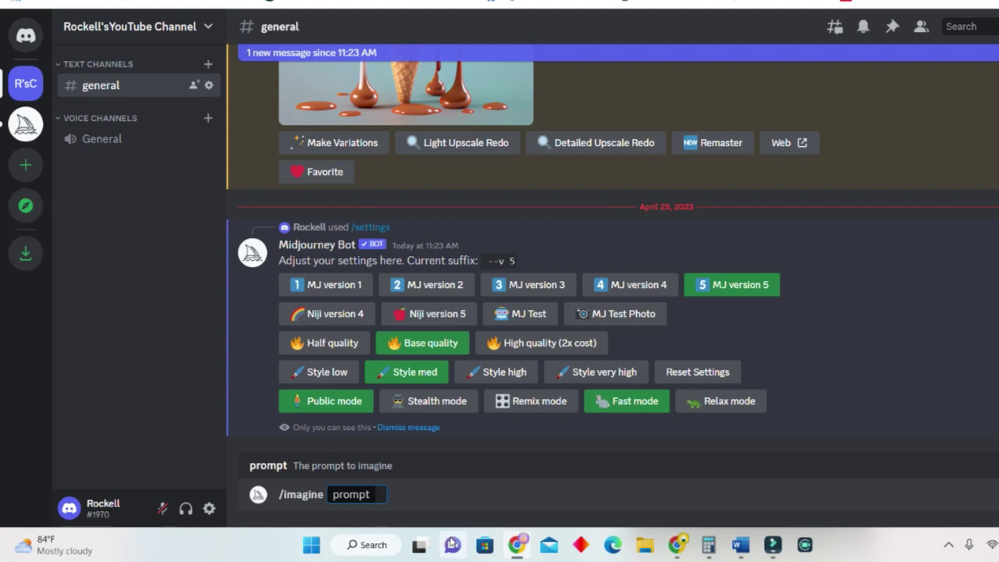
pyautogui.press('BackSpace')
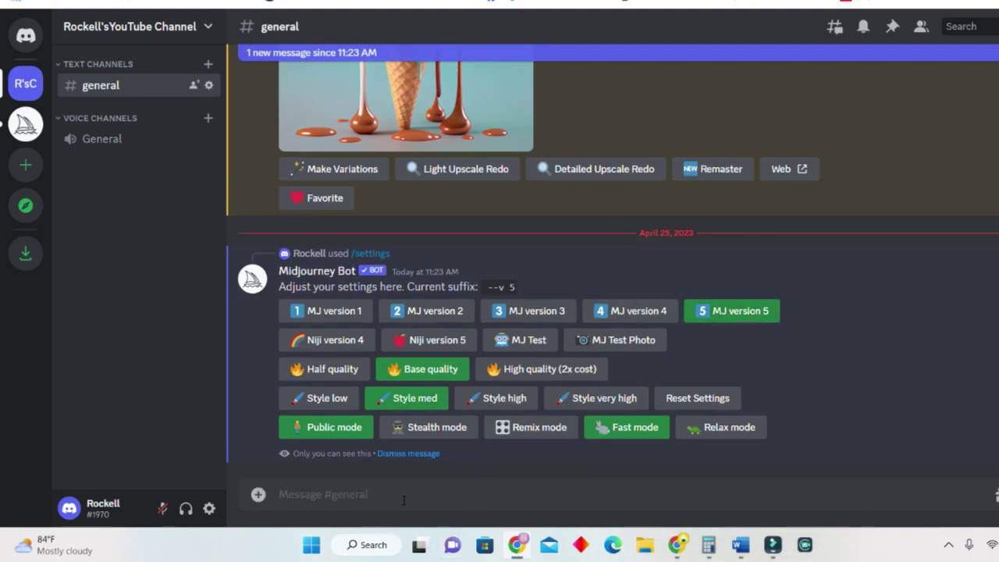
# Run /imagine 'Create a nursery room for a baby with yellow and green furniture and crib linen with 3 photos located over the crib' and upscale image 4.
pyautogui.write('/')
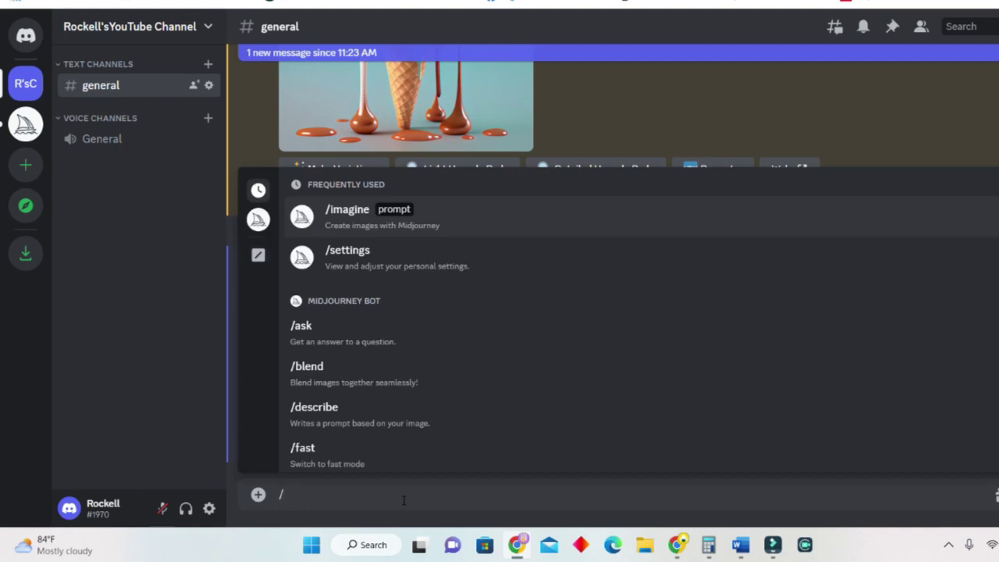
pyautogui.press('Down')
pyautogui.press('Down')
pyautogui.press('Up')
pyautogui.press('Up')
pyautogui.press('Return')
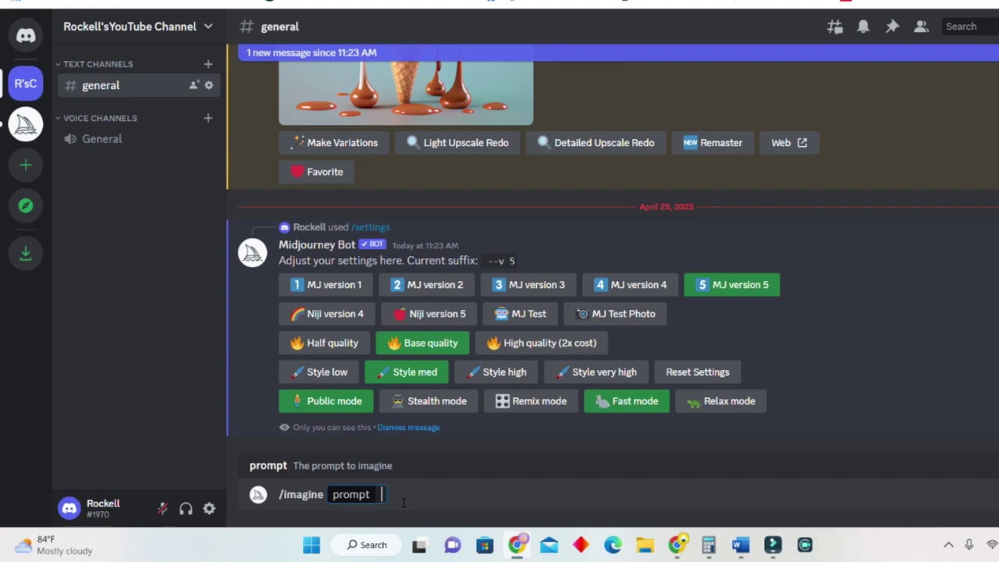
pyautogui.write('Create a nursery  room for a baby with yellow and green furniture and crib linen with 3 photos  located over the crib')
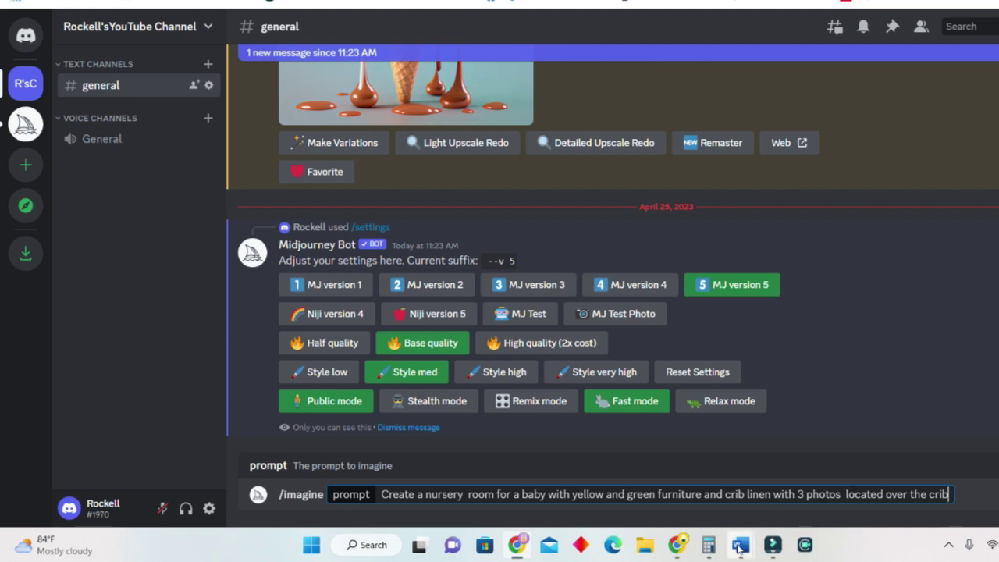
pyautogui.press('Return')
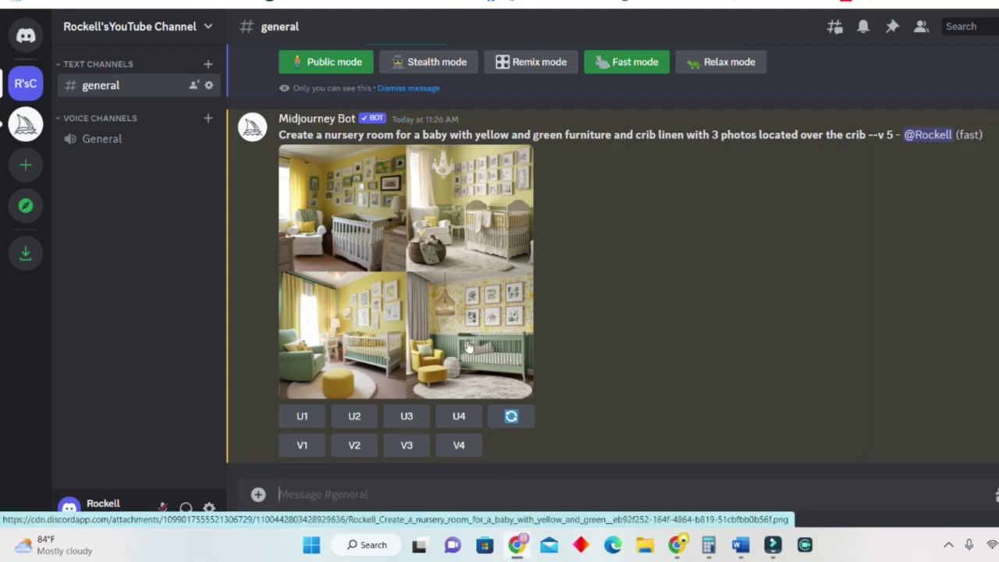
pyautogui.click(459, 416)
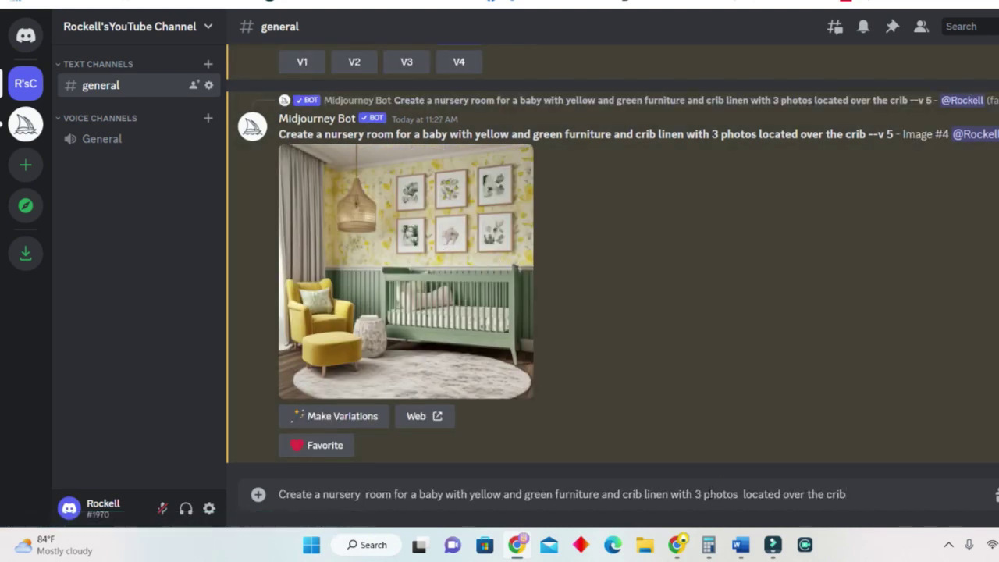
# Remove the words 'with yellow and green furniture and crib linen' from the draft prompt in the message box.
pyautogui.click(735, 493)
pyautogui.moveTo(447, 500); pyautogui.dragTo(552, 502)
pyautogui.press('Delete')
pyautogui.press('Delete')
pyautogui.press('Delete')
pyautogui.press('Delete')
pyautogui.press('Delete')
pyautogui.press('Delete')
pyautogui.press('Delete')
pyautogui.press('Delete')
pyautogui.press('Delete')
pyautogui.press('Delete')
pyautogui.press('Delete')
pyautogui.press('Delete')
pyautogui.press('Delete')
pyautogui.press('Delete')
pyautogui.press('Delete')
pyautogui.press('Delete')
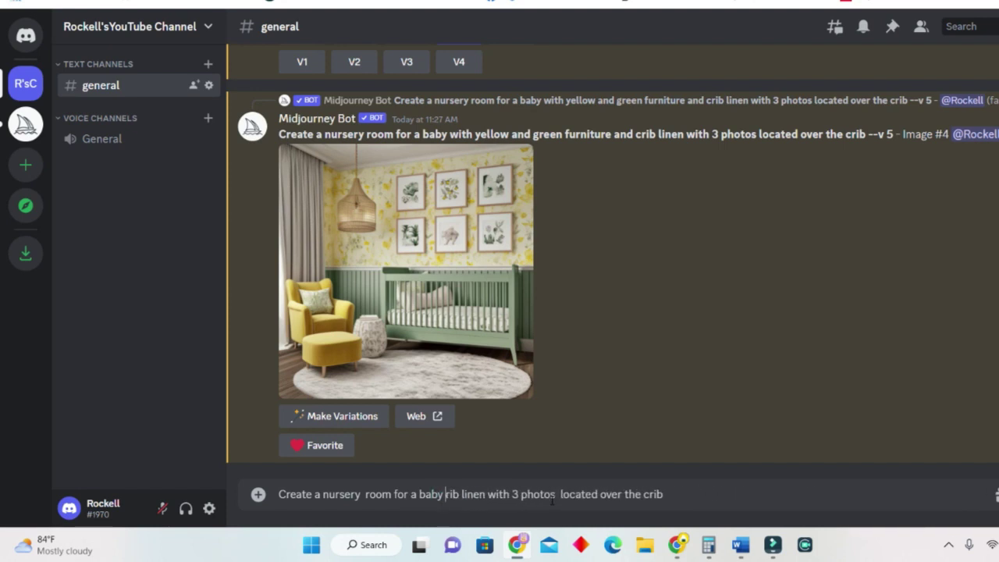
pyautogui.press('Delete')
pyautogui.press('Delete')
pyautogui.press('Delete')
pyautogui.press('Delete')
pyautogui.press('Delete')
pyautogui.press('Delete')
pyautogui.press('Delete')
pyautogui.press('Delete')
pyautogui.press('Delete')
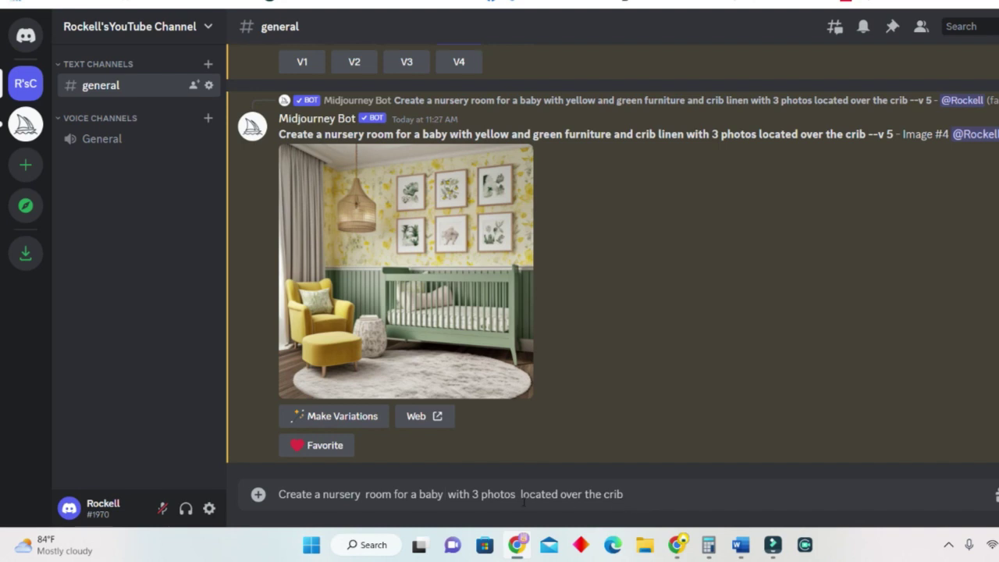
# Replace 'located over the crib' with 'in the room' and insert 'large' before 'photos' in the draft prompt.
pyautogui.moveTo(521, 494); pyautogui.dragTo(656, 494)
pyautogui.write('in the ')
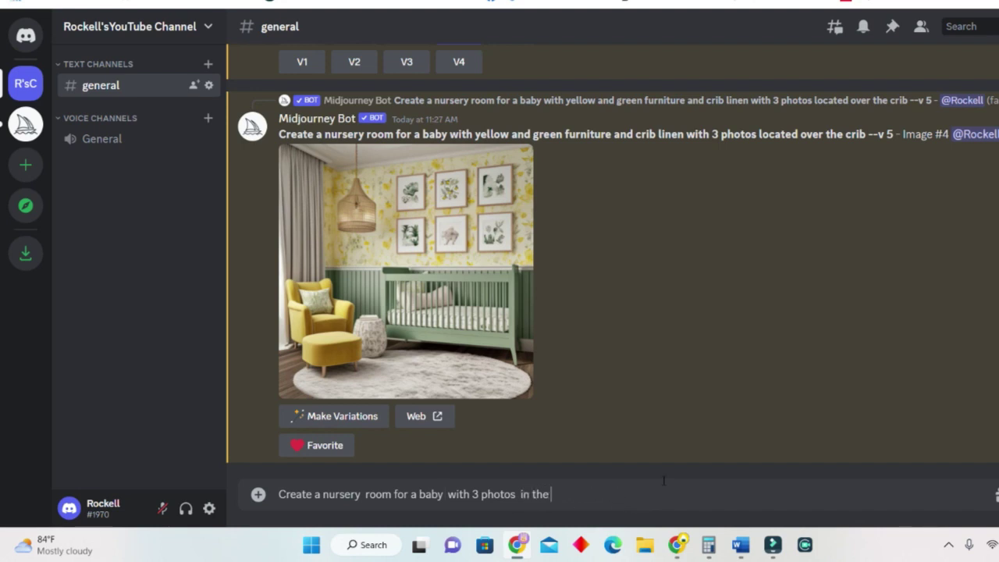
pyautogui.write('room')
pyautogui.click(481, 495)
pyautogui.write('large')
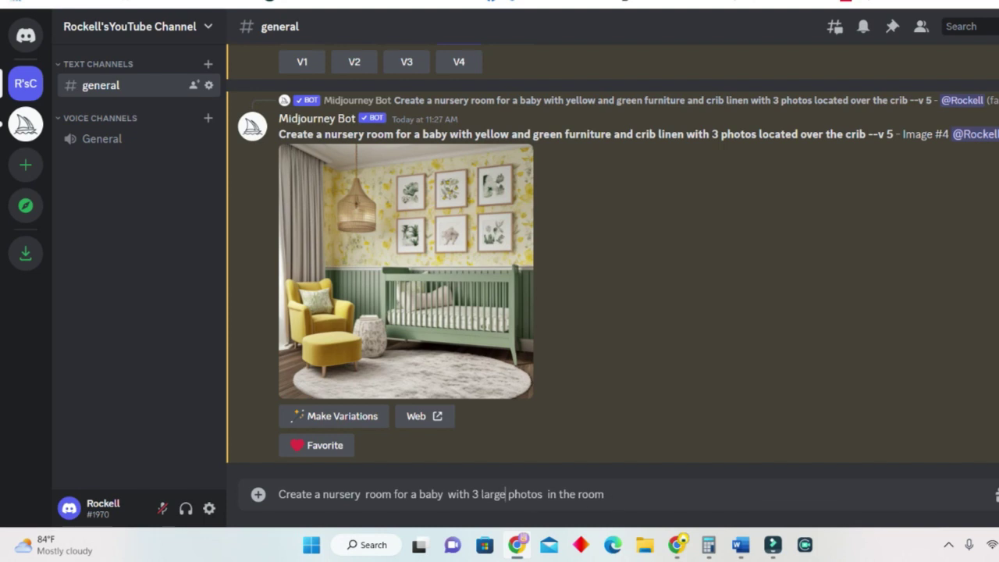
# Move the draft prompt 'Create a nursery room for a baby with 3 large photos in the room' into an /imagine command and submit it.
pyautogui.press('Return')
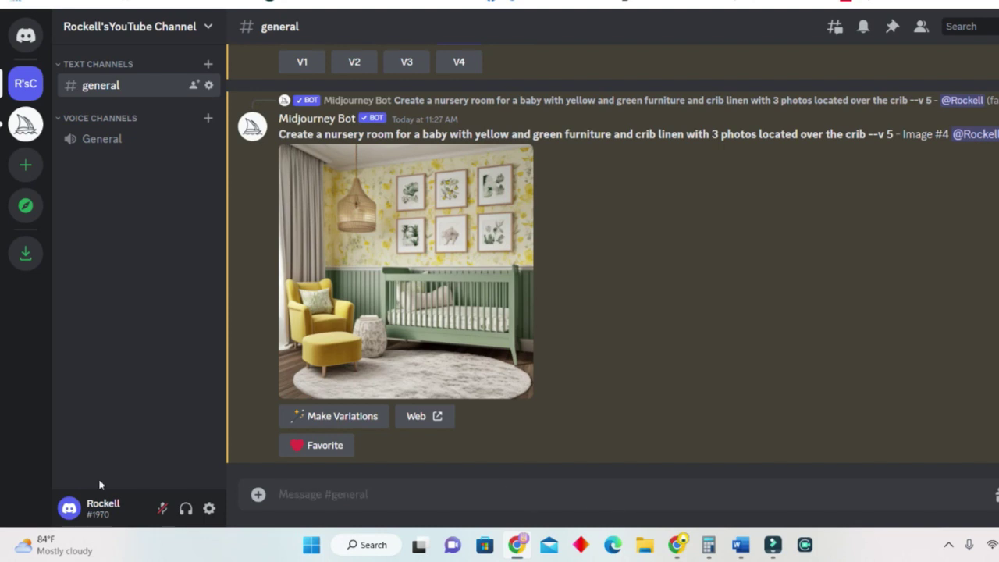
pyautogui.write('/')
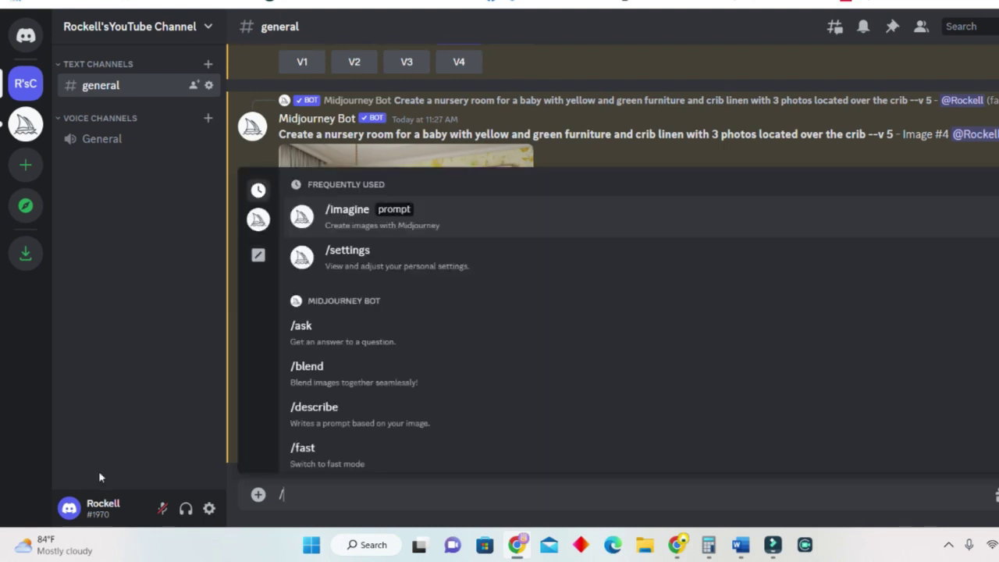
pyautogui.click(359, 224)
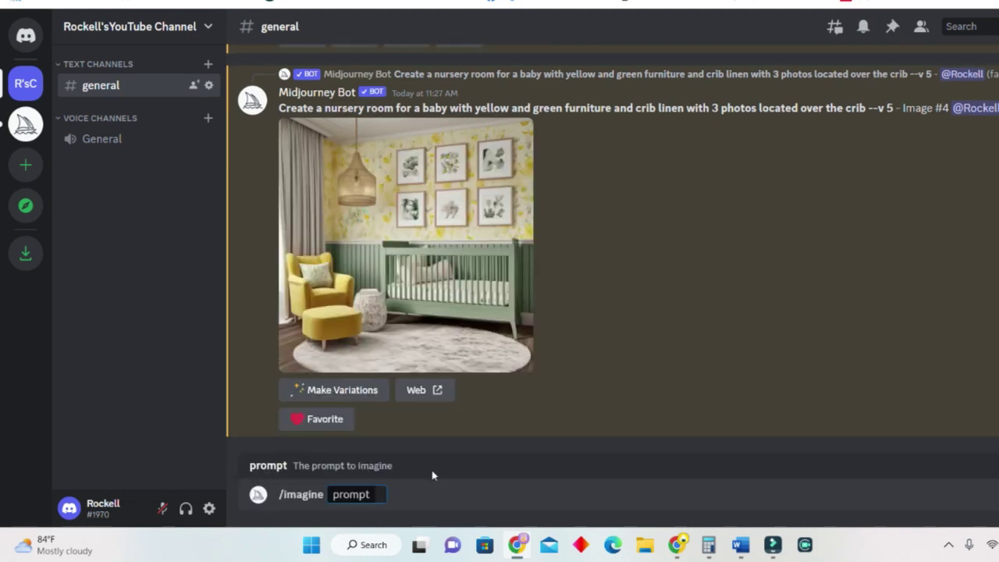
pyautogui.write('Create a nursery room for a baby with 3 large photos in the room')
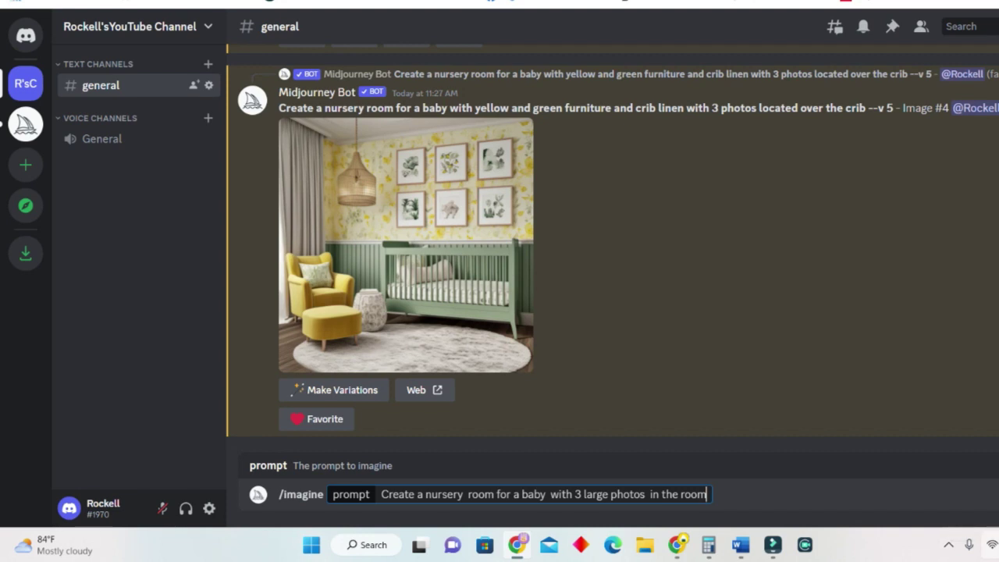
pyautogui.press('Return')
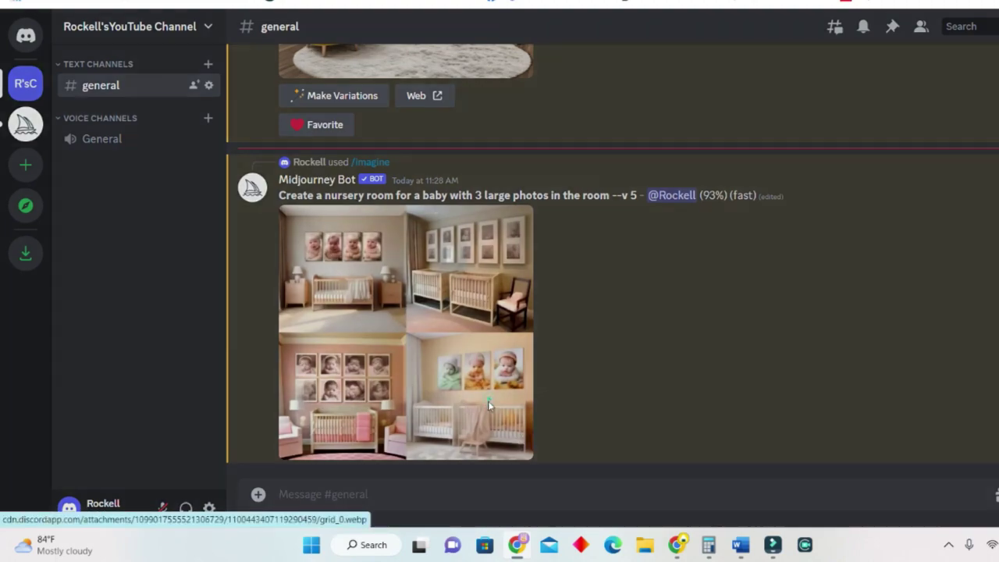
# Enlarge the generated grid of nursery images to inspect it and close the preview.
pyautogui.click(488, 404)
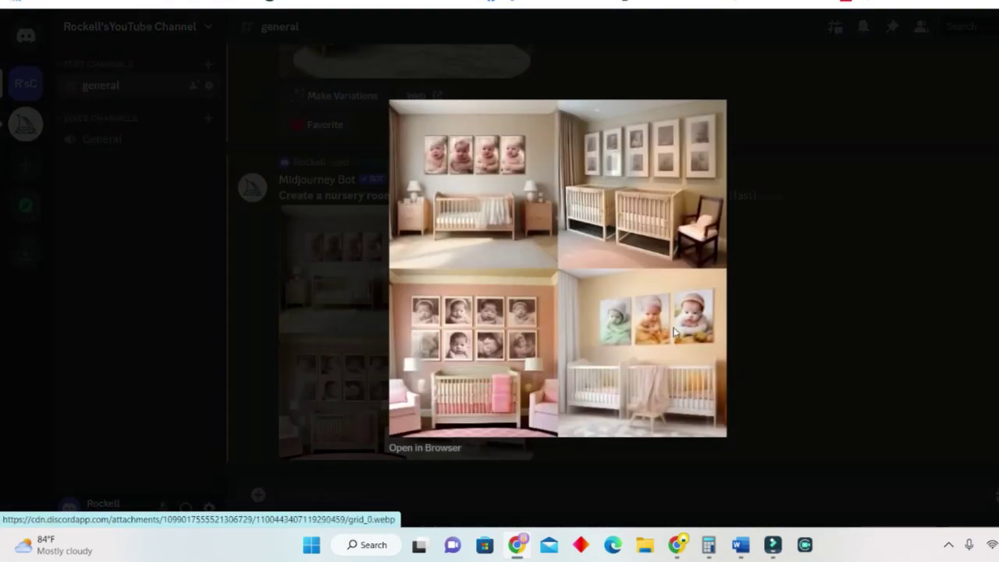
pyautogui.press('Escape')
pyautogui.click(484, 346)
pyautogui.click(801, 349)
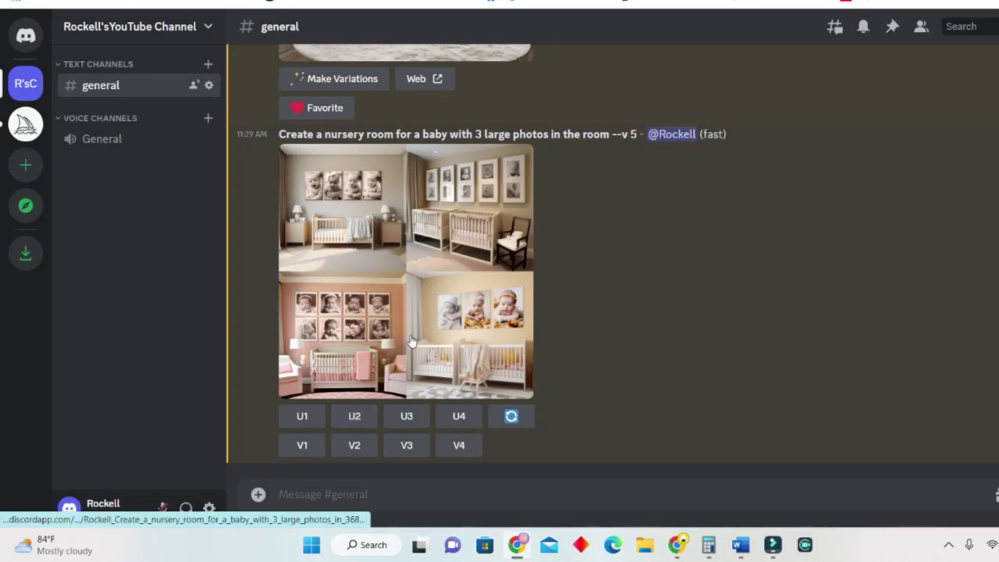
# Upscale the first, third and fourth images of the large-photo nursery grid and review the upscaled results.
pyautogui.click(305, 419)
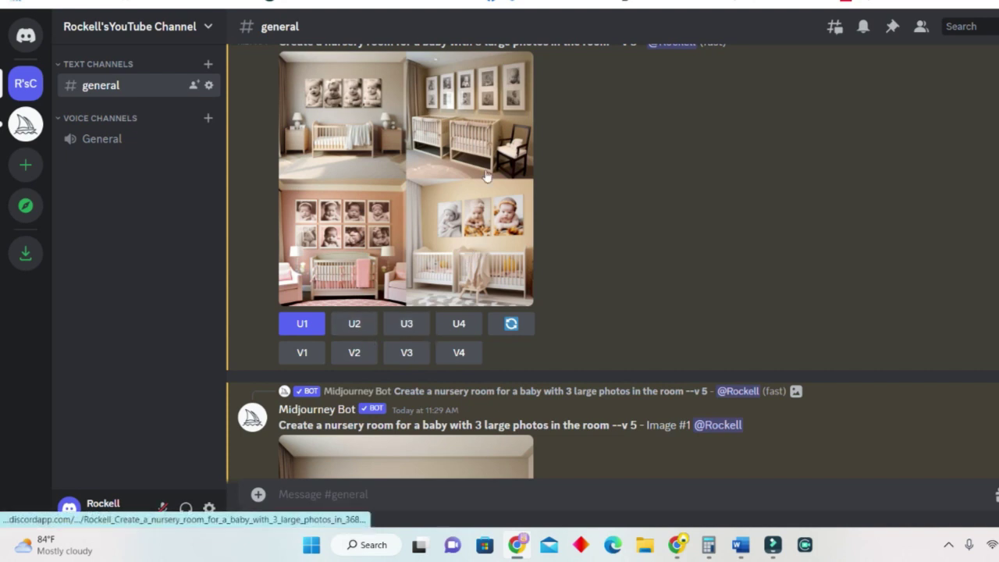
pyautogui.click(410, 320)
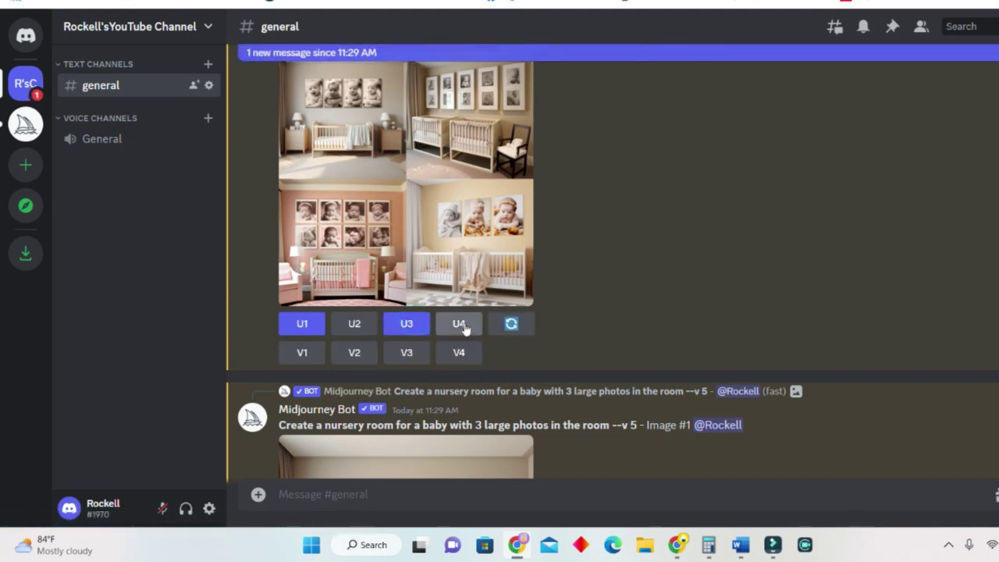
pyautogui.click(460, 324)
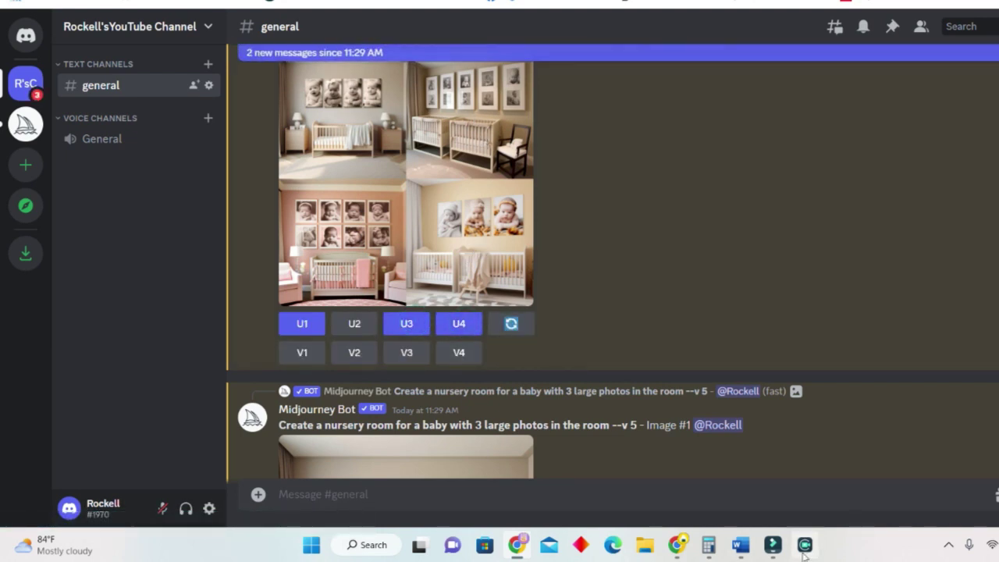
pyautogui.scroll(-15, 513, 452)
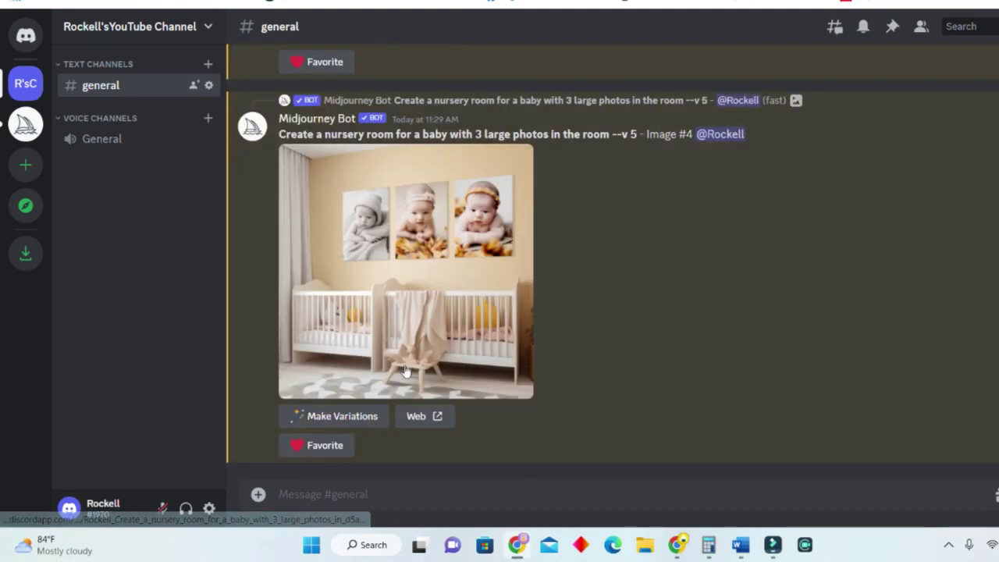
pyautogui.scroll(1, 434, 357)
pyautogui.scroll(-1, 437, 357)
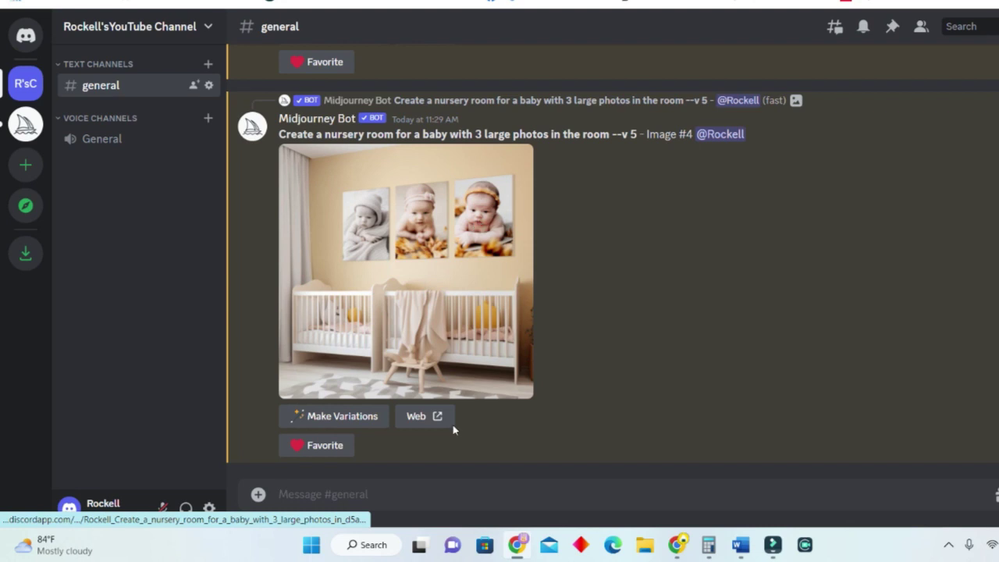
# Submit the /imagine prompt 'Create a picture of a table with a teacup on the table with a tablet beside it and a small plant top view ankle'.
pyautogui.click(416, 497)
pyautogui.write('/')
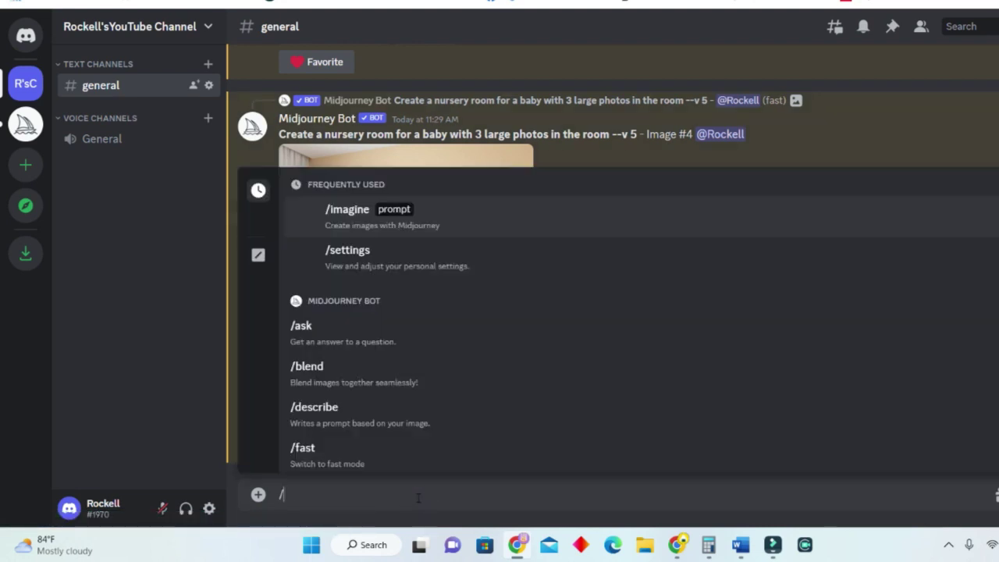
pyautogui.click(374, 217)
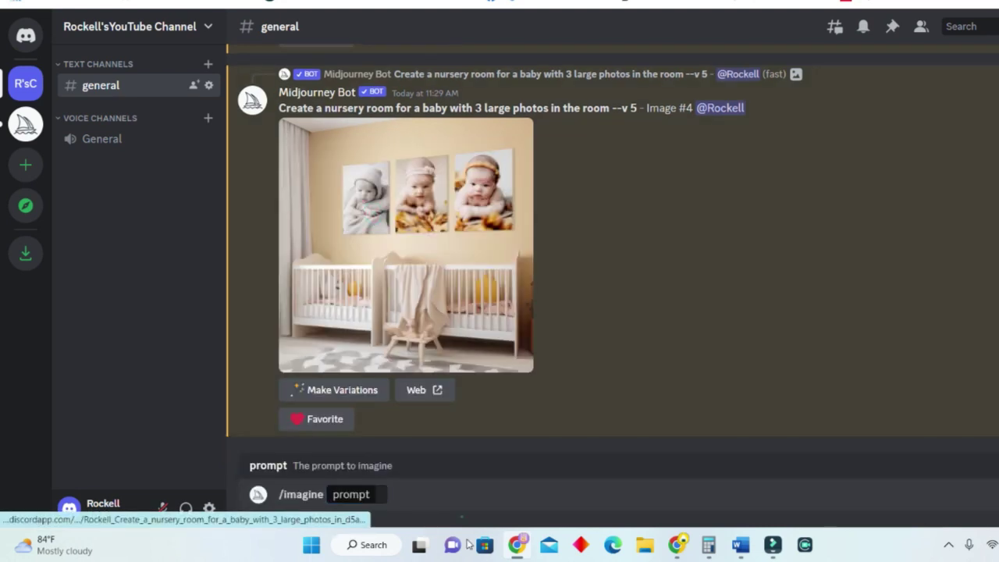
pyautogui.write('Create a picture of a table with a teacup on the table with a tablet beside it and a small plant top view')
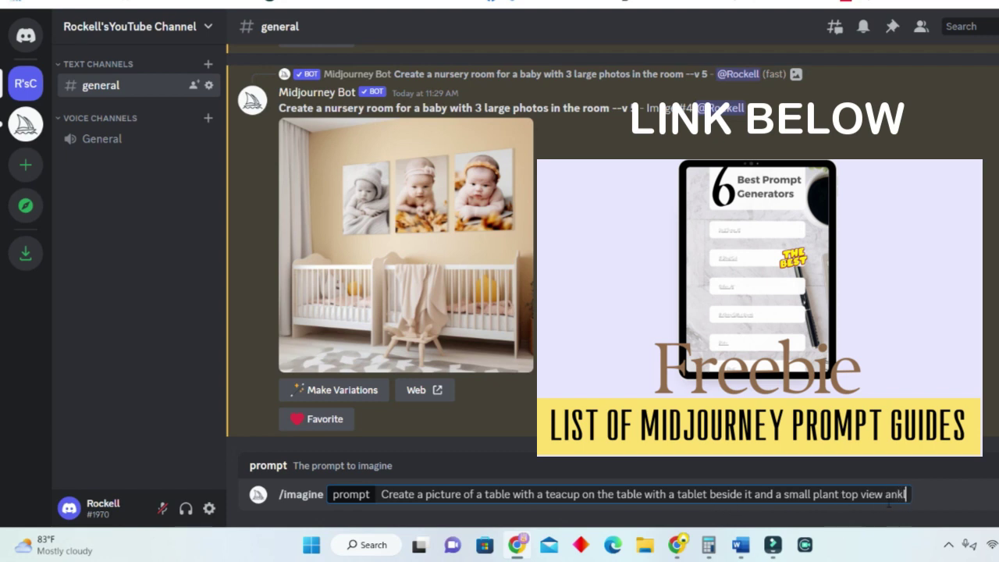
pyautogui.press('Return')
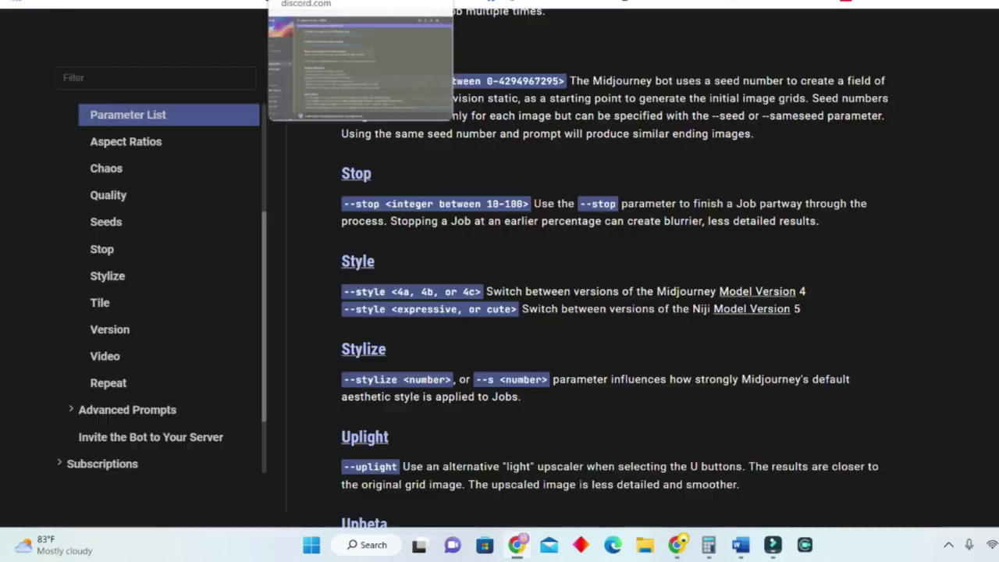
# Switch to the Midjourney documentation and read the Version page's sections on the newest and current models.
pyautogui.scroll(3, 192, 185)
pyautogui.scroll(5, 511, 242)
pyautogui.scroll(8, 512, 242)
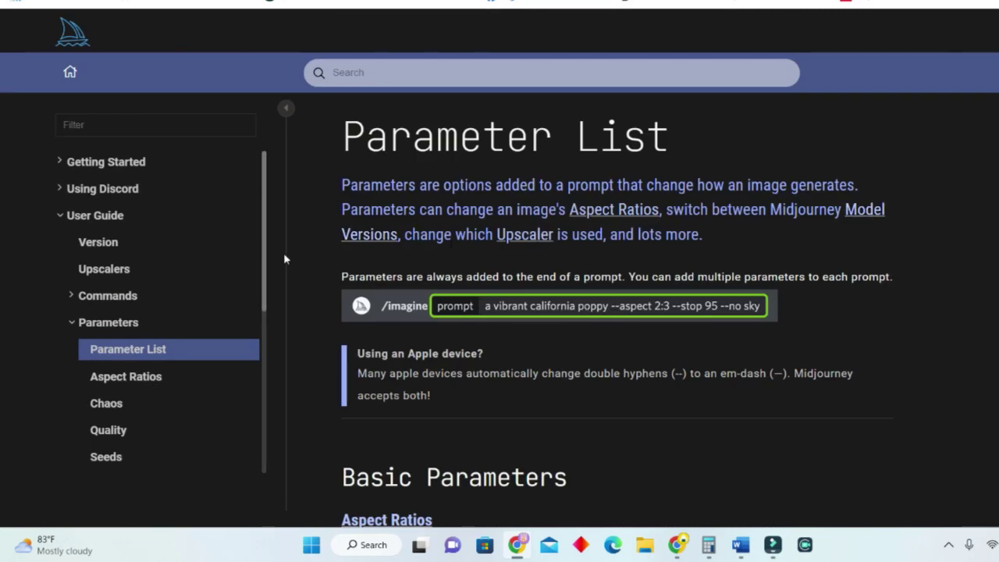
pyautogui.click(106, 245)
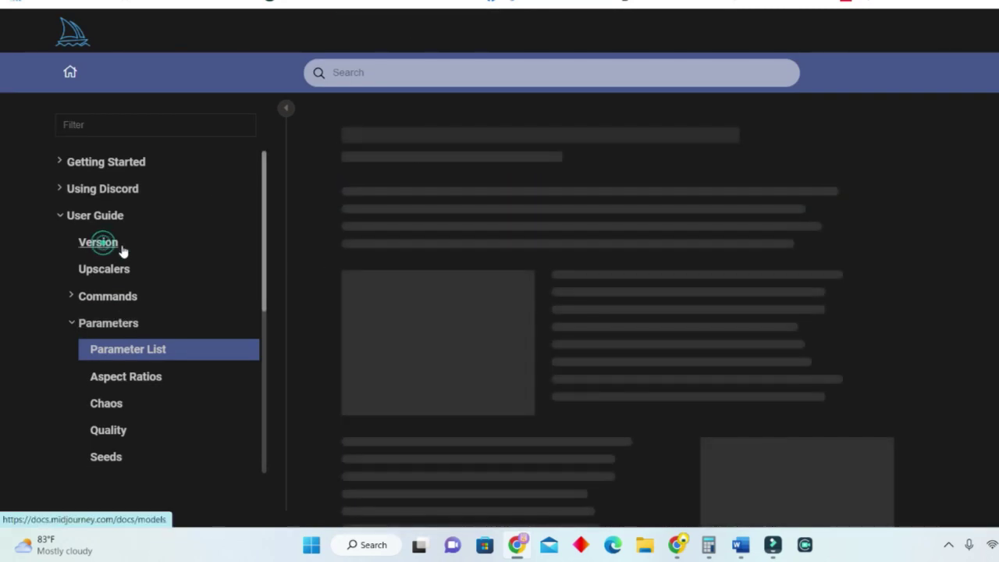
pyautogui.scroll(-2, 239, 247)
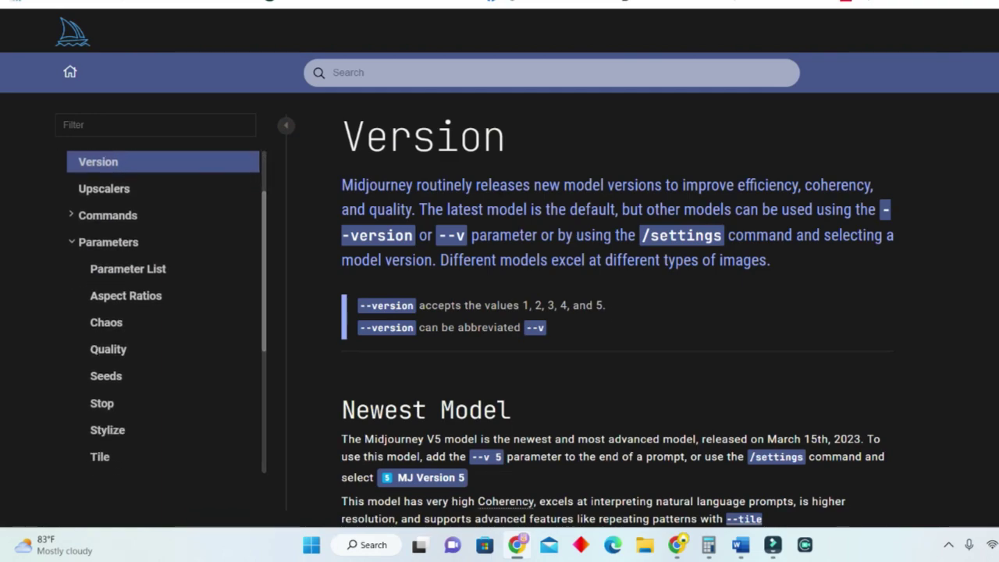
pyautogui.scroll(-5, 513, 231)
pyautogui.scroll(-3, 514, 231)
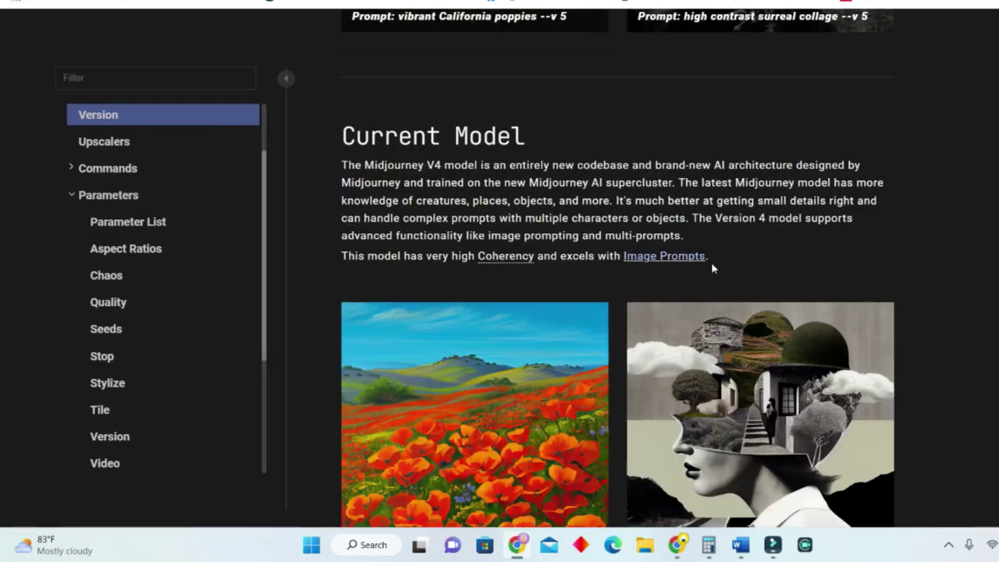
pyautogui.scroll(5, 326, 288)
pyautogui.scroll(-3, 325, 288)
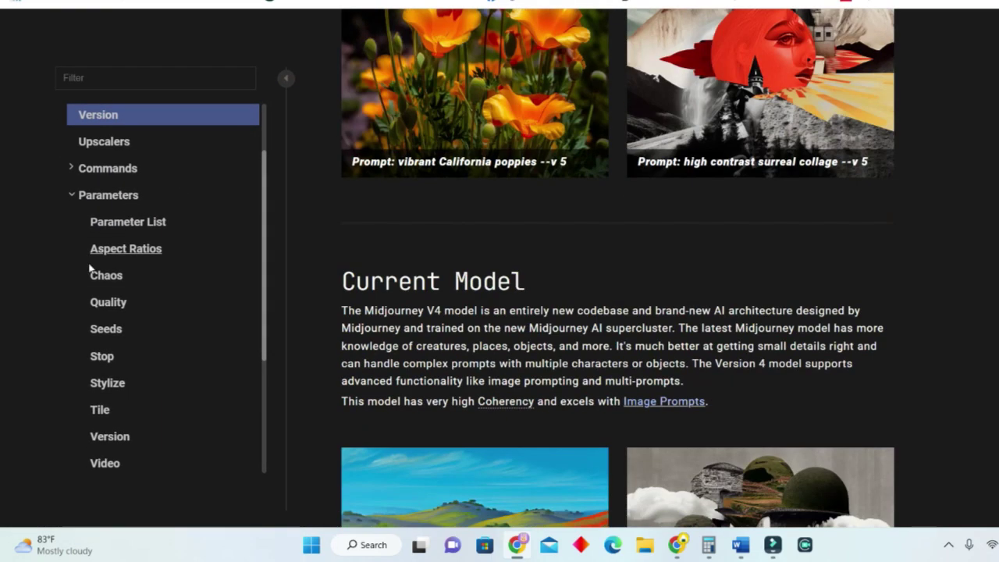
# Read the documentation's Parameter List, covering the basic parameters, the default values for model versions 4 and 5, and the model version parameters.
pyautogui.click(133, 225)
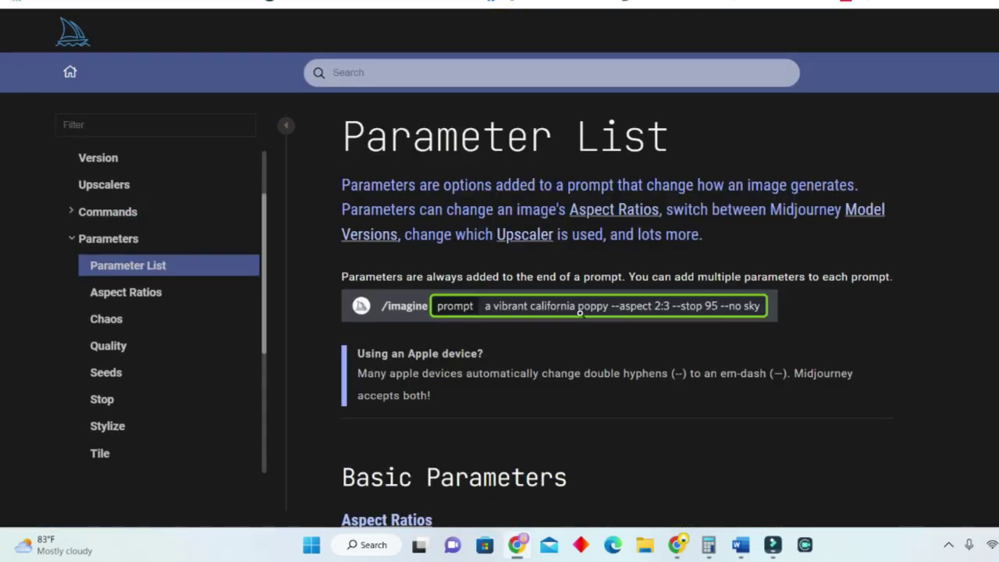
pyautogui.scroll(-4, 632, 321)
pyautogui.scroll(-4, 608, 316)
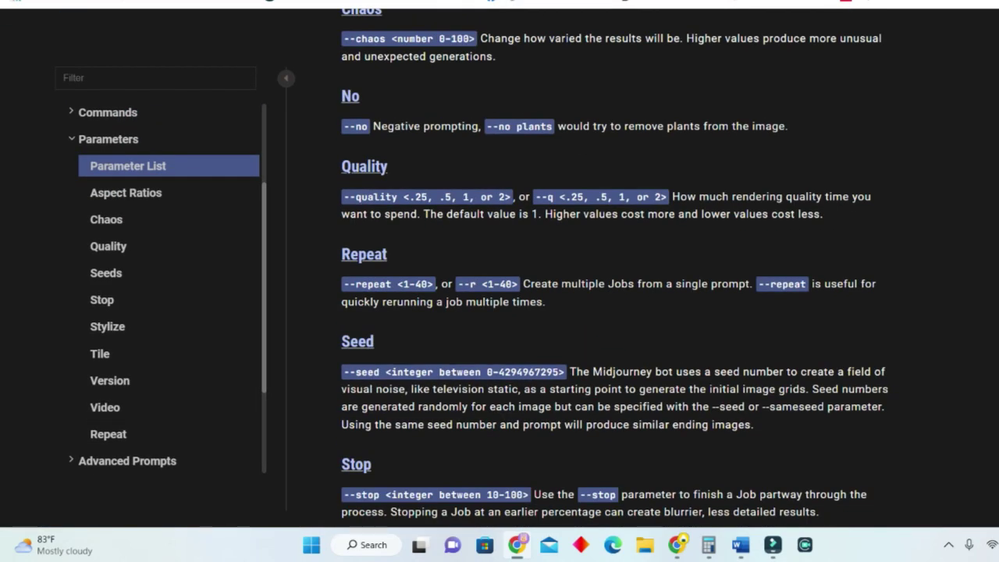
pyautogui.scroll(-5, 486, 283)
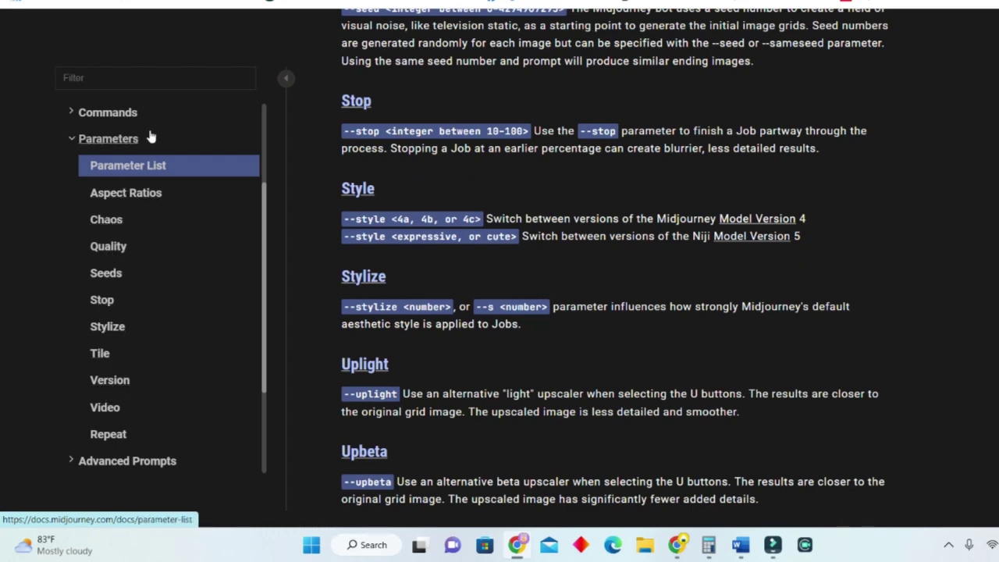
pyautogui.scroll(-3, 156, 257)
pyautogui.scroll(2, 178, 281)
pyautogui.scroll(3, 156, 203)
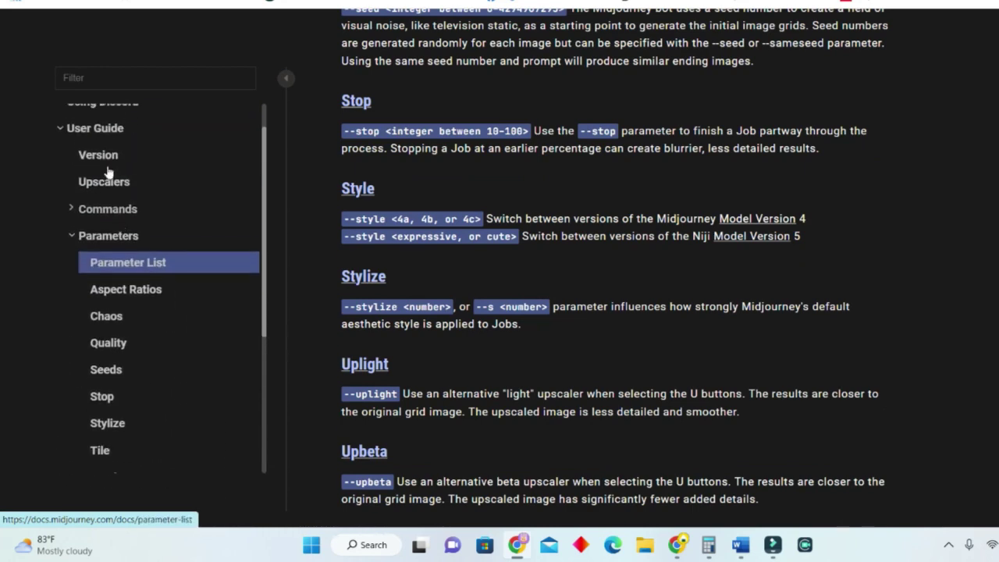
pyautogui.scroll(6, 567, 405)
pyautogui.scroll(-5, 567, 404)
pyautogui.scroll(-5, 567, 404)
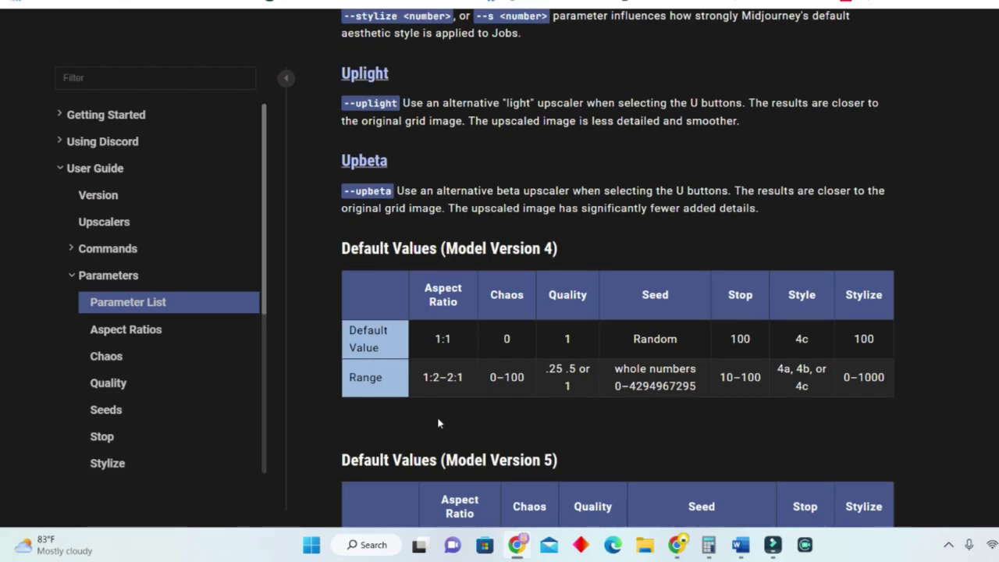
pyautogui.scroll(-5, 569, 383)
pyautogui.scroll(3, 567, 385)
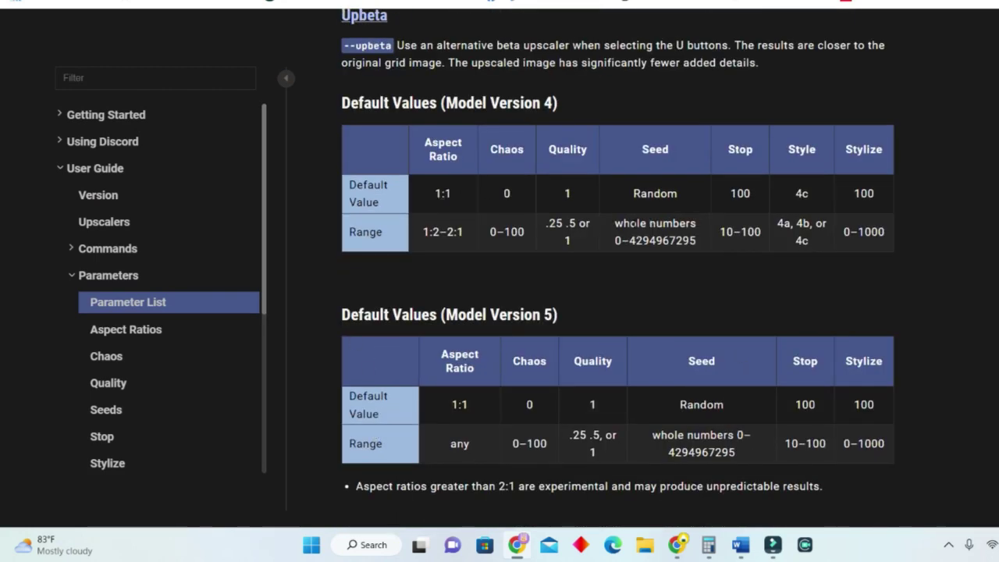
pyautogui.scroll(-5, 689, 356)
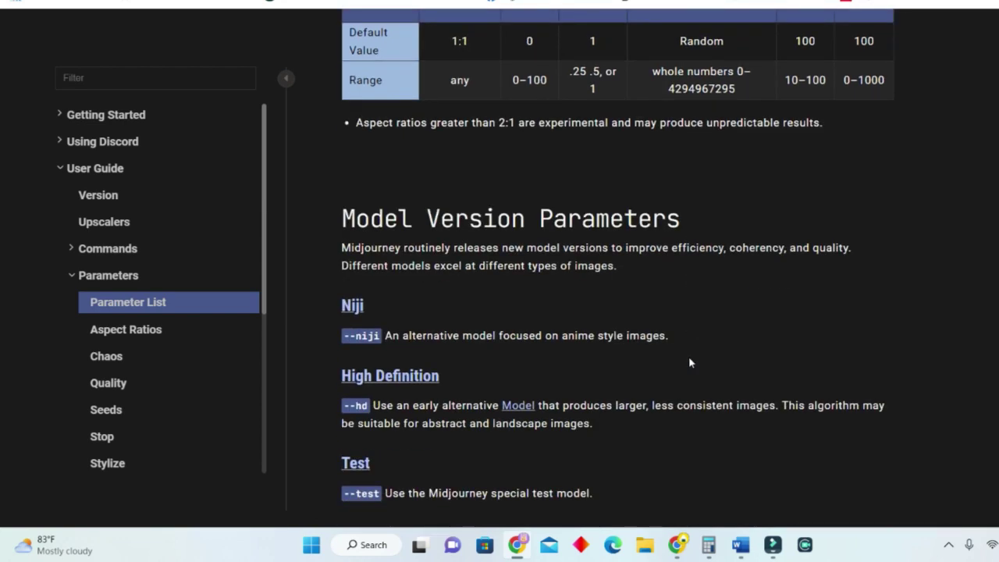
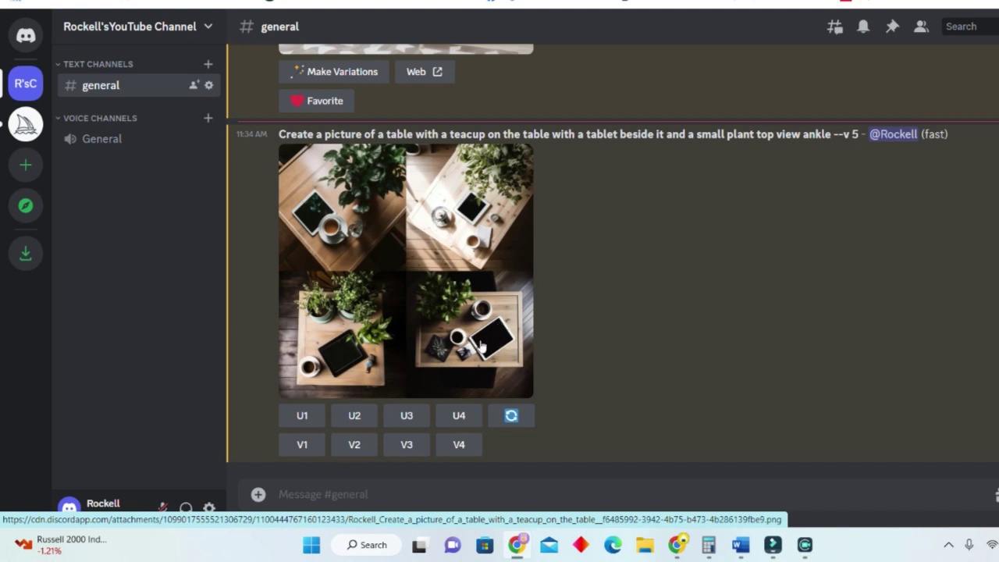
# Upscale the fourth and second images of the teacup-and-tablet table grid in Discord and review the upscaled results.
pyautogui.click(461, 416)
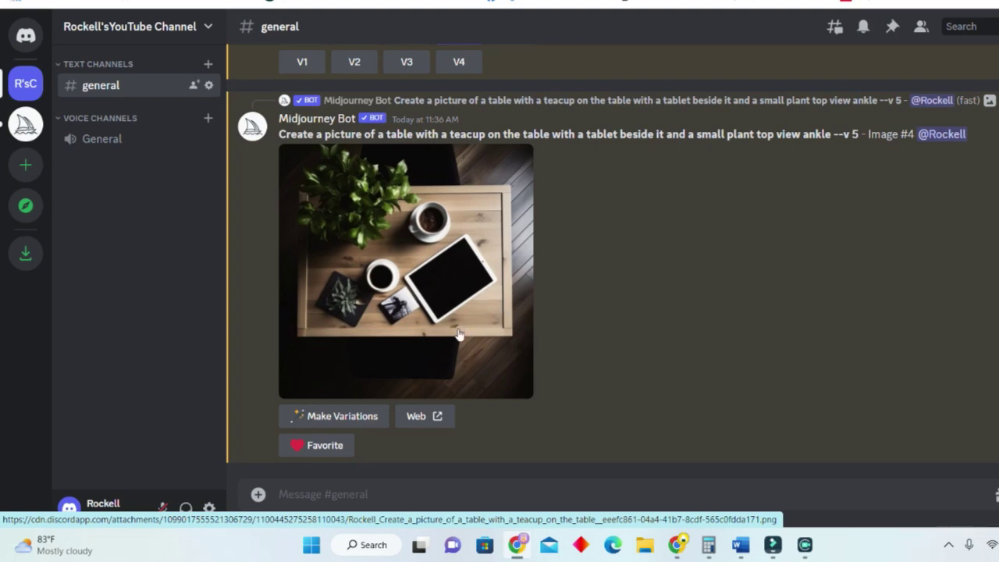
pyautogui.scroll(2, 434, 309)
pyautogui.scroll(6, 429, 312)
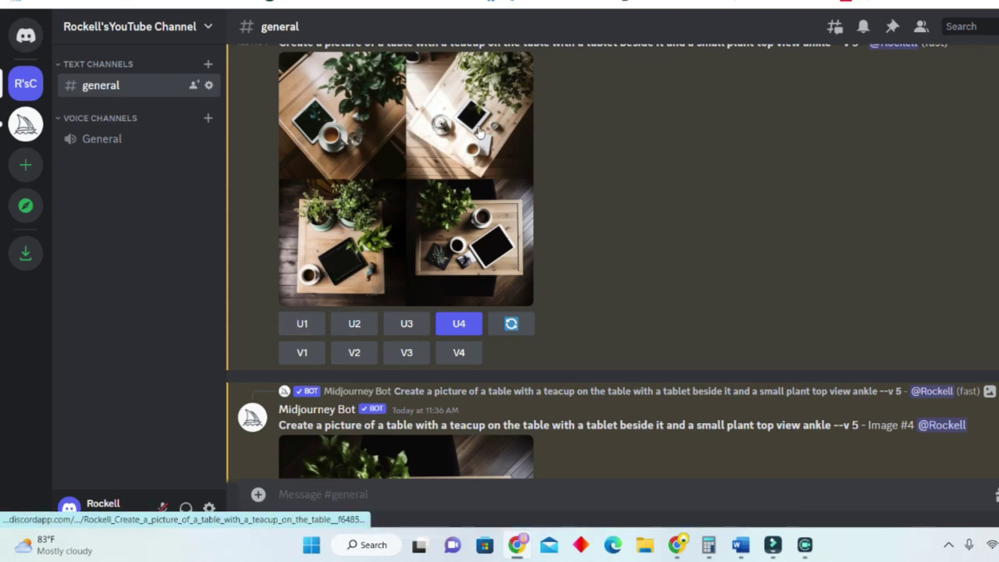
pyautogui.click(358, 329)
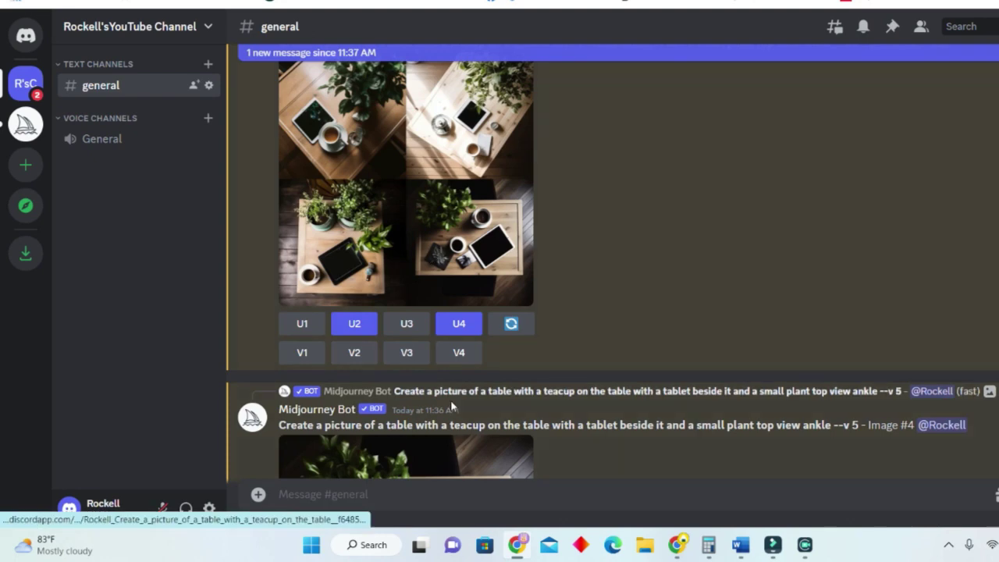
pyautogui.scroll(-5, 464, 281)
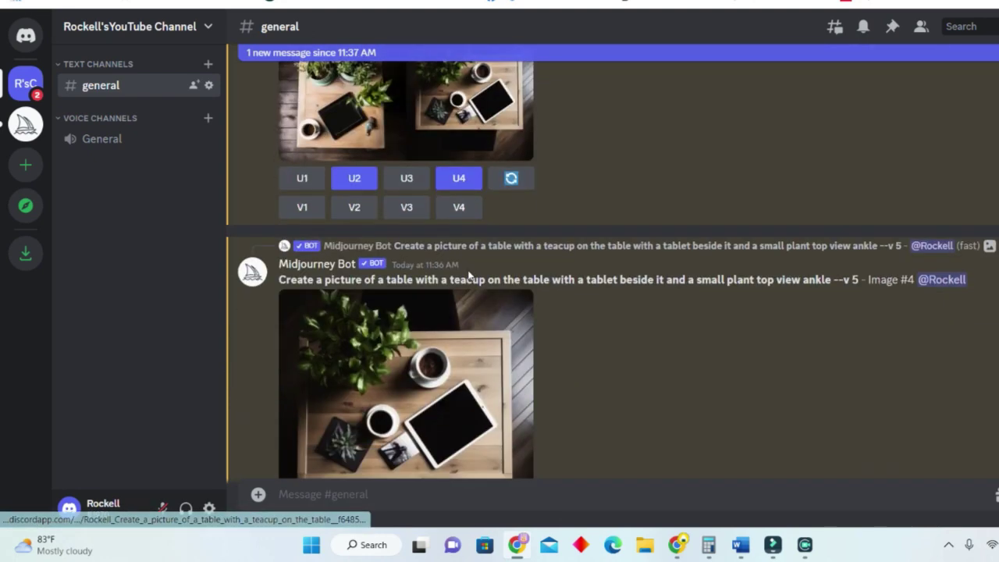
pyautogui.scroll(2, 474, 296)
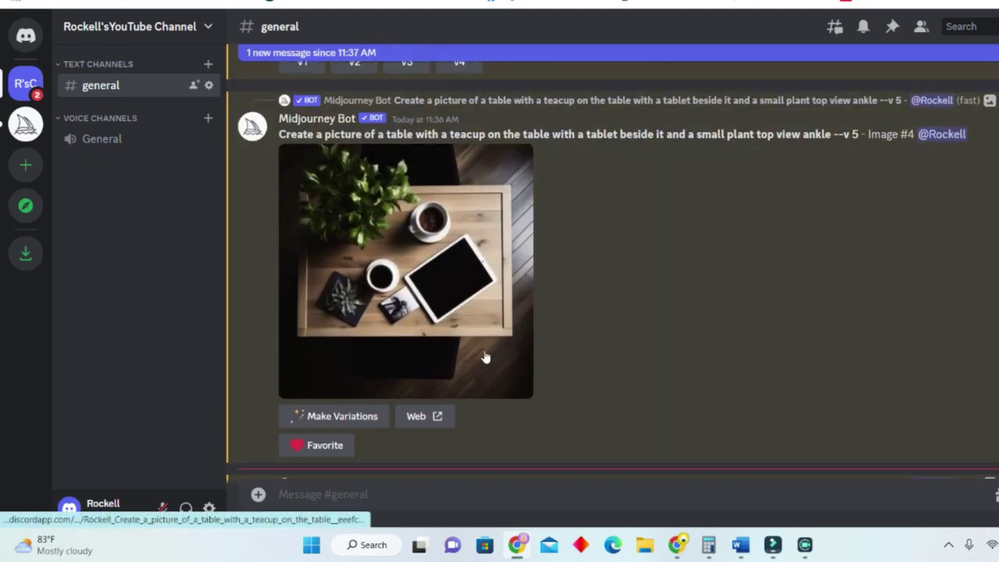
pyautogui.scroll(-3, 488, 356)
pyautogui.scroll(-5, 473, 348)
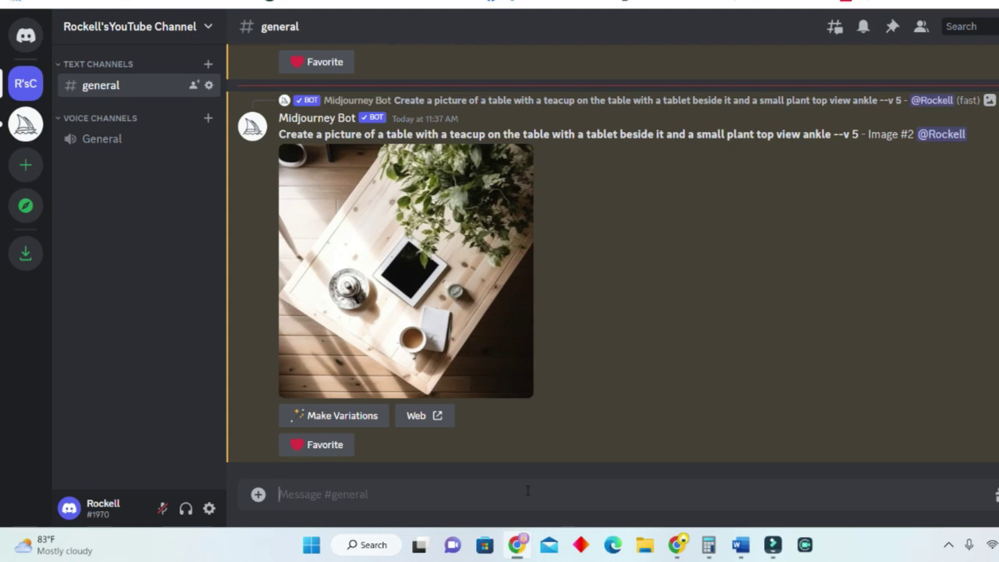
# Run /imagine with 'Create a picture of a woman holding up a mug in front of her but her fingers are not covering the front of the mug'.
pyautogui.write('/')
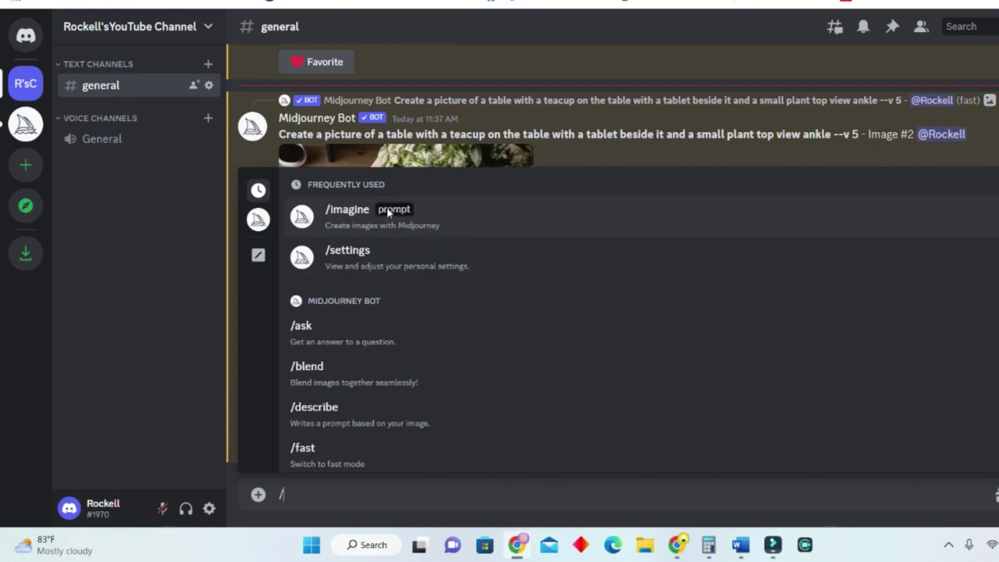
pyautogui.click(346, 210)
pyautogui.write('Create a picture of a woman holding up a mug in front of her but her fingers are not covering the front of the mug')
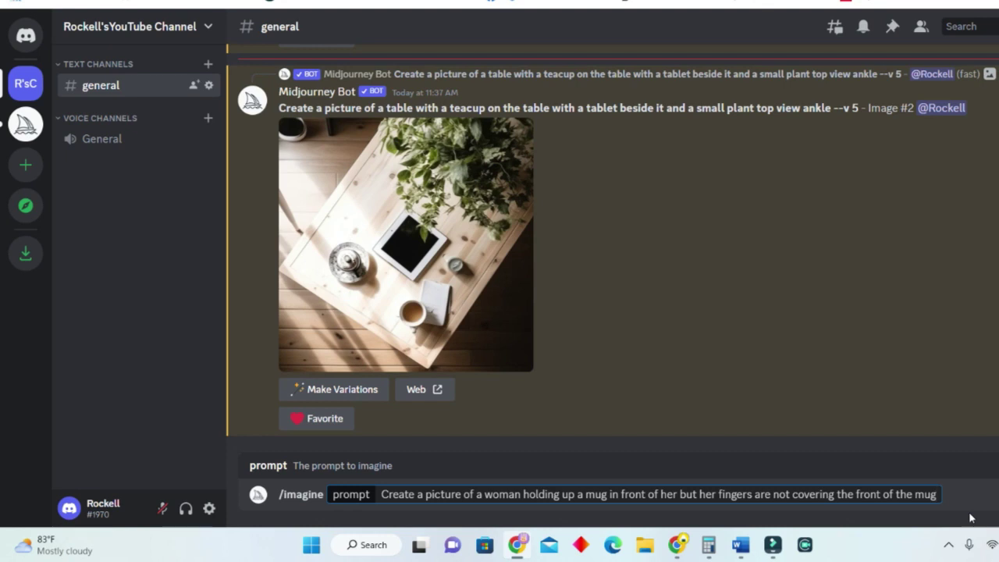
pyautogui.press('Return')
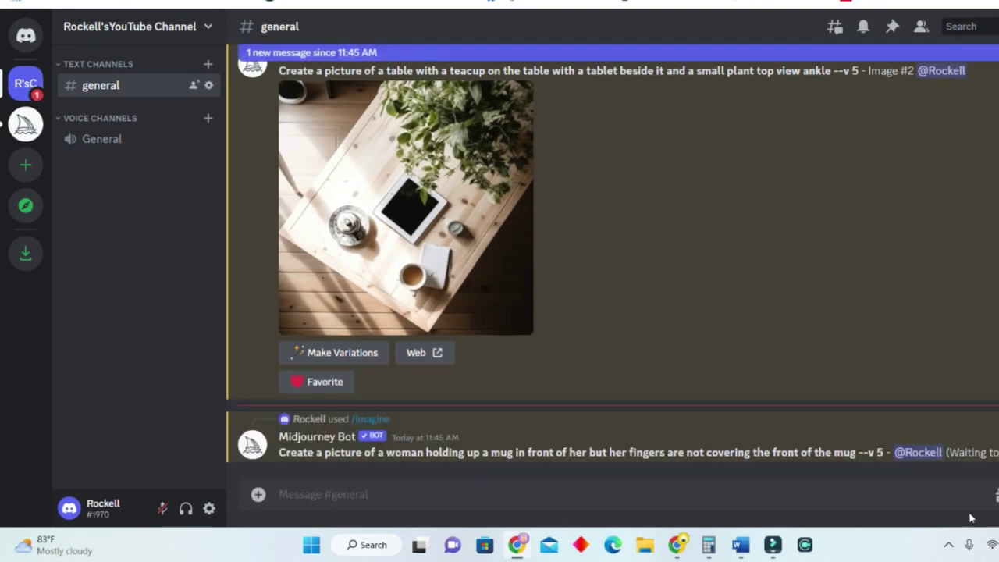
# Submit the same mug prompt in a new /imagine command with 'on a white background' inserted after 'woman'.
pyautogui.click(538, 487)
pyautogui.write('/')
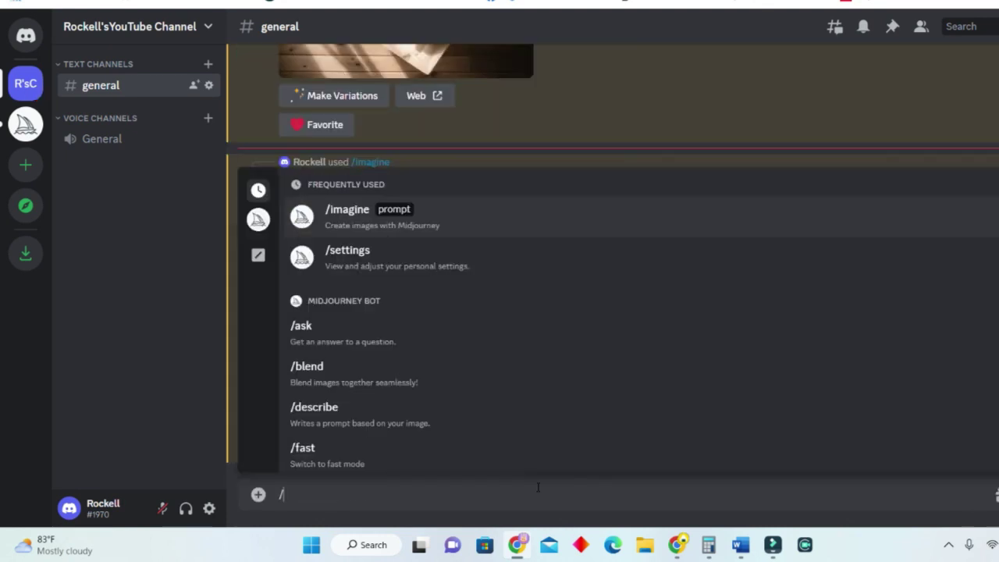
pyautogui.click(360, 214)
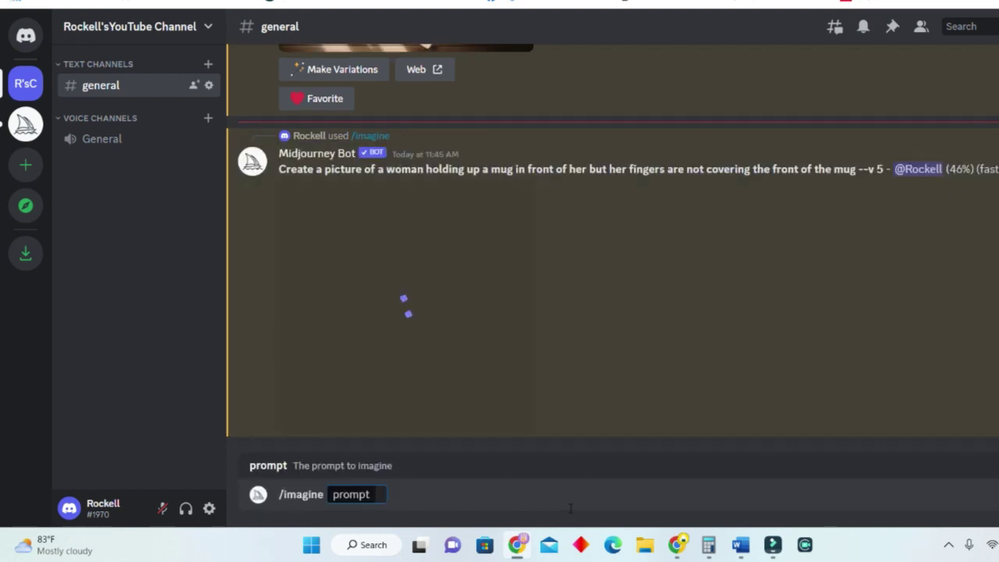
pyautogui.write('Create a picture of a woman holding up a mug in front of her but her fingers are not covering the front of the mug')
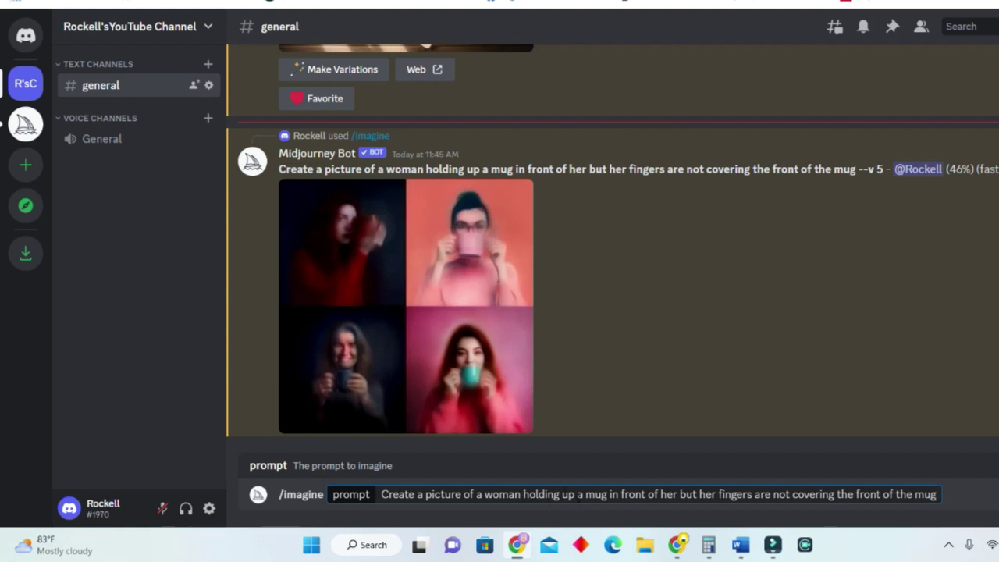
pyautogui.write('on a whi')
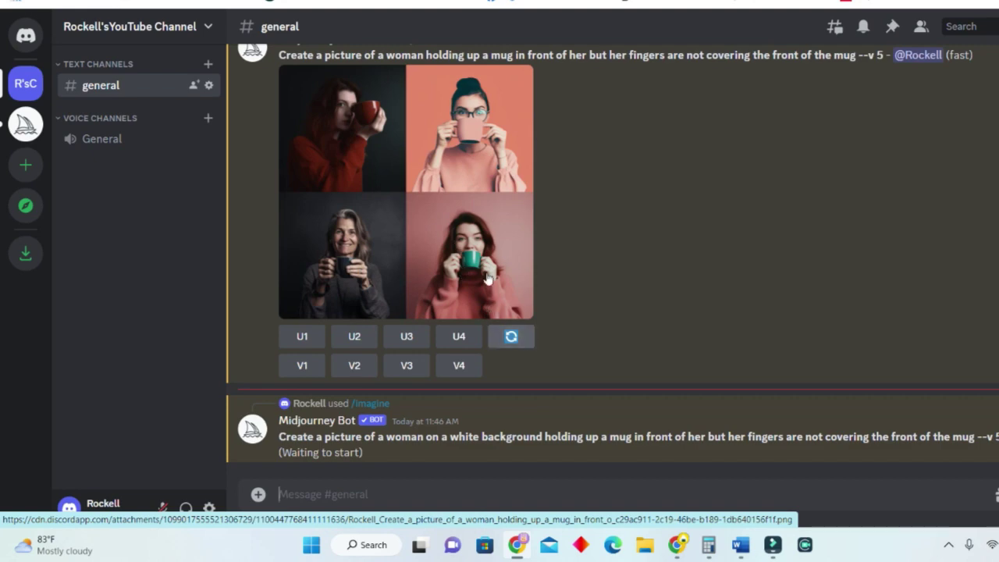
# Enlarge the first grid of mug images to inspect it, close the preview, and compare it with the white-background grid.
pyautogui.scroll(2, 509, 320)
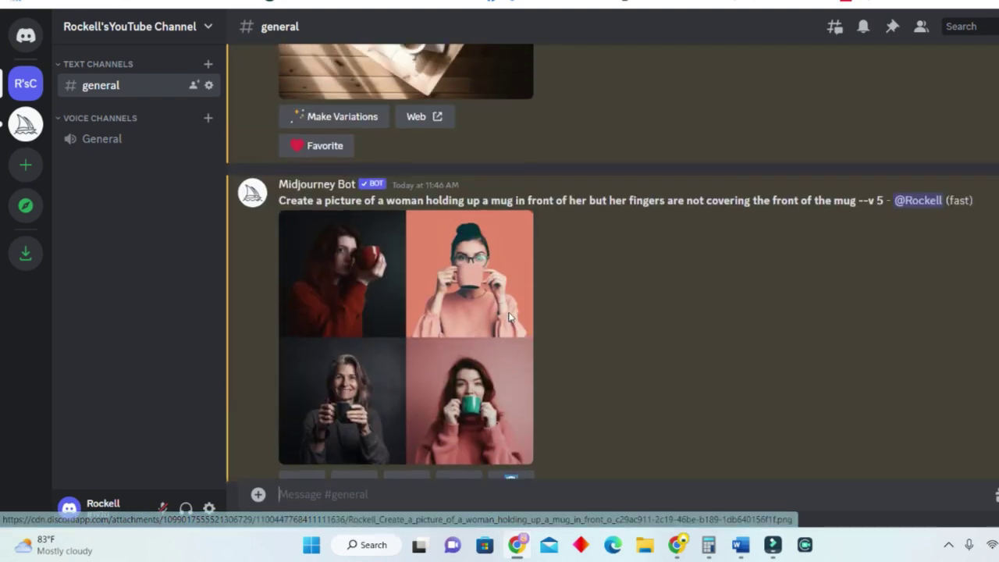
pyautogui.click(490, 289)
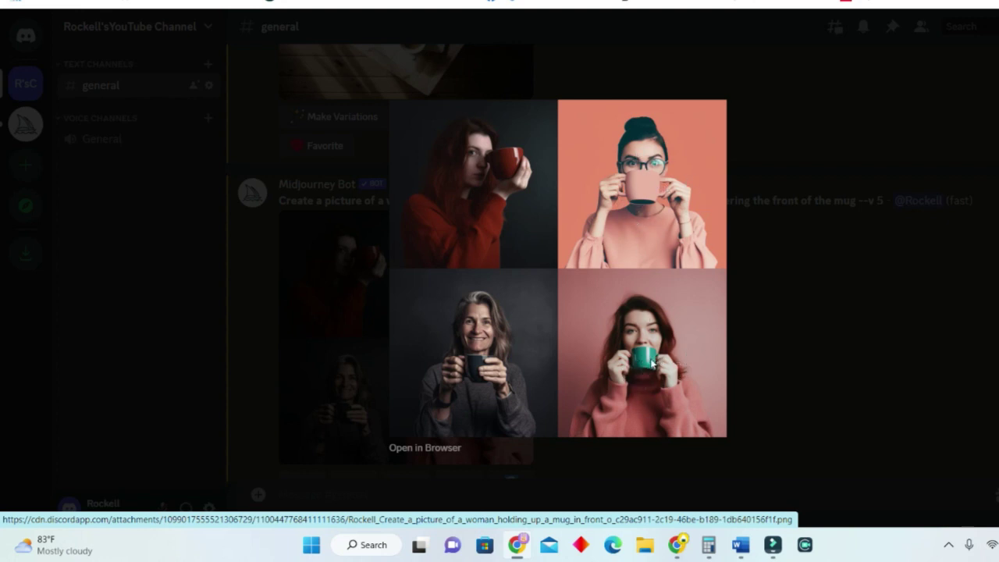
pyautogui.click(750, 286)
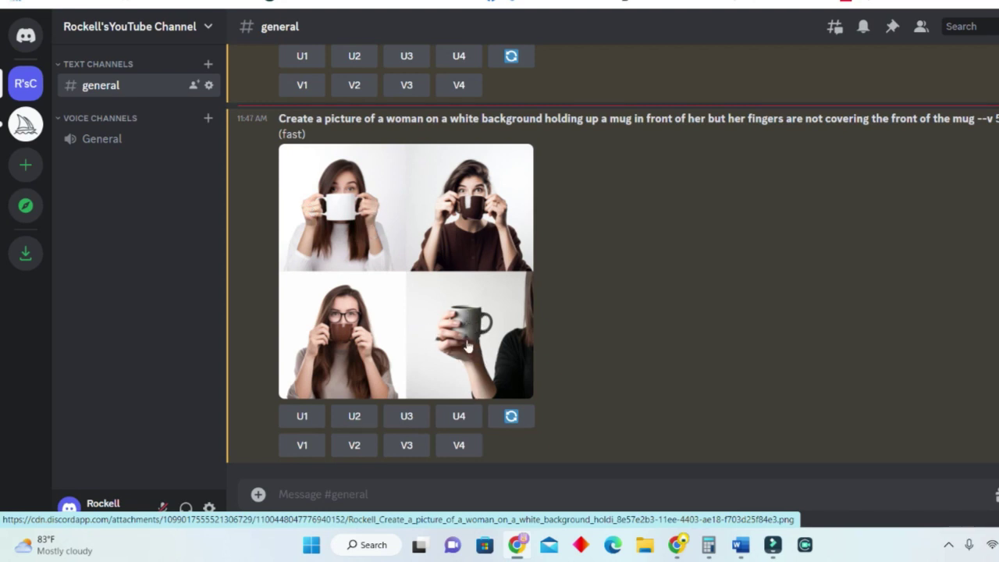
pyautogui.scroll(4, 467, 345)
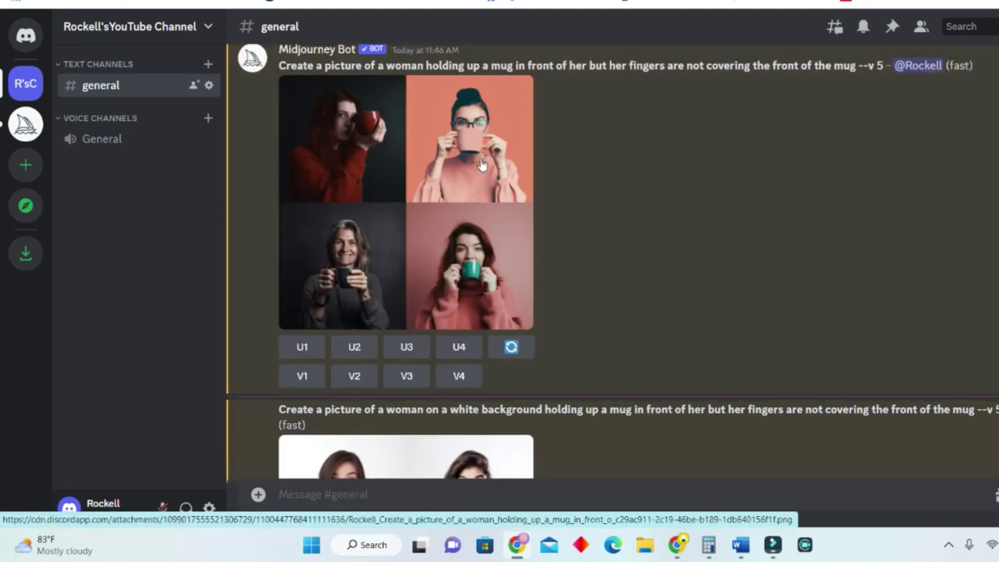
pyautogui.scroll(-2, 478, 199)
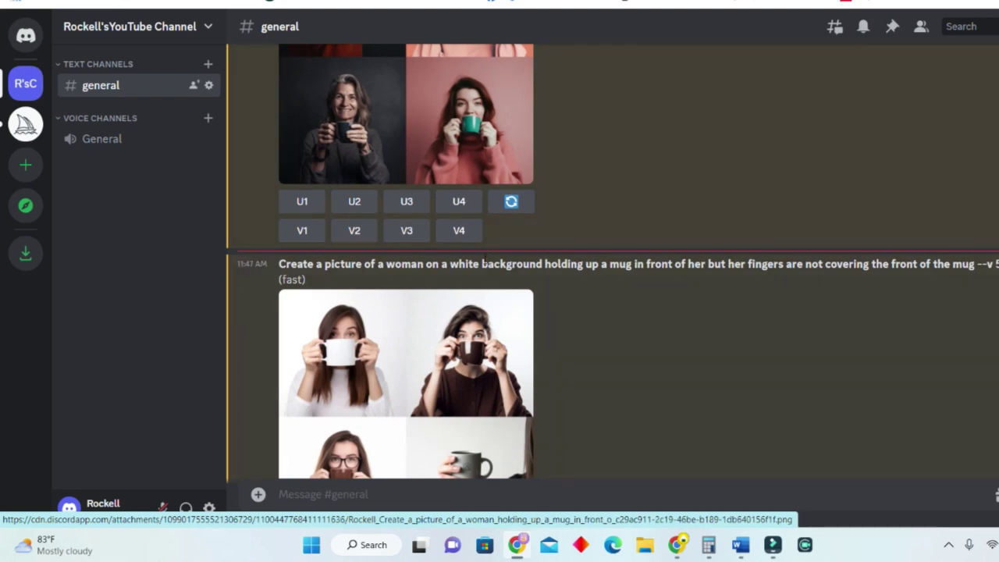
# Enlarge the grid of women holding mugs on a white background to inspect it, close the preview, and upscale its first image.
pyautogui.scroll(2, 469, 279)
pyautogui.scroll(-1, 432, 308)
pyautogui.scroll(-2, 432, 309)
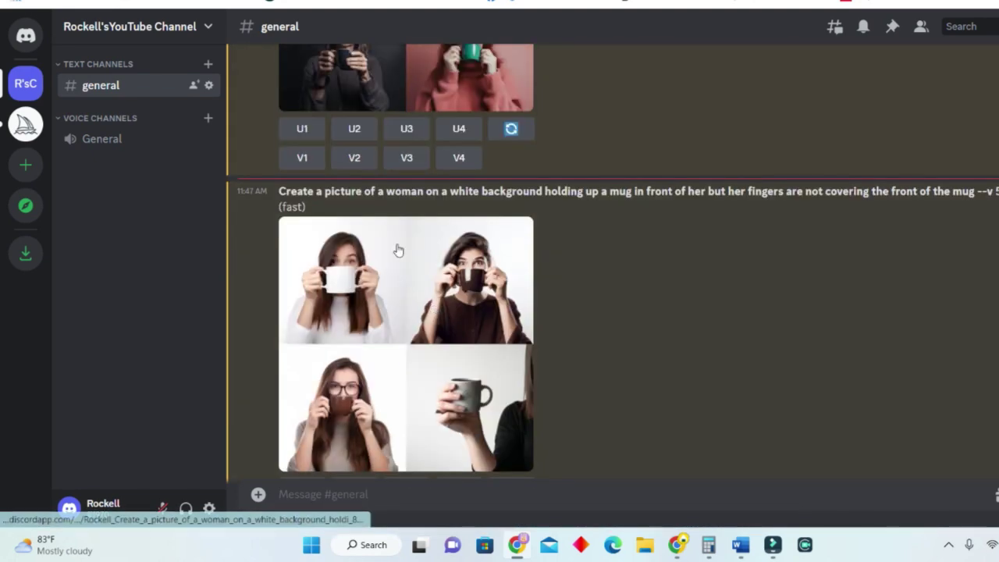
pyautogui.click(399, 306)
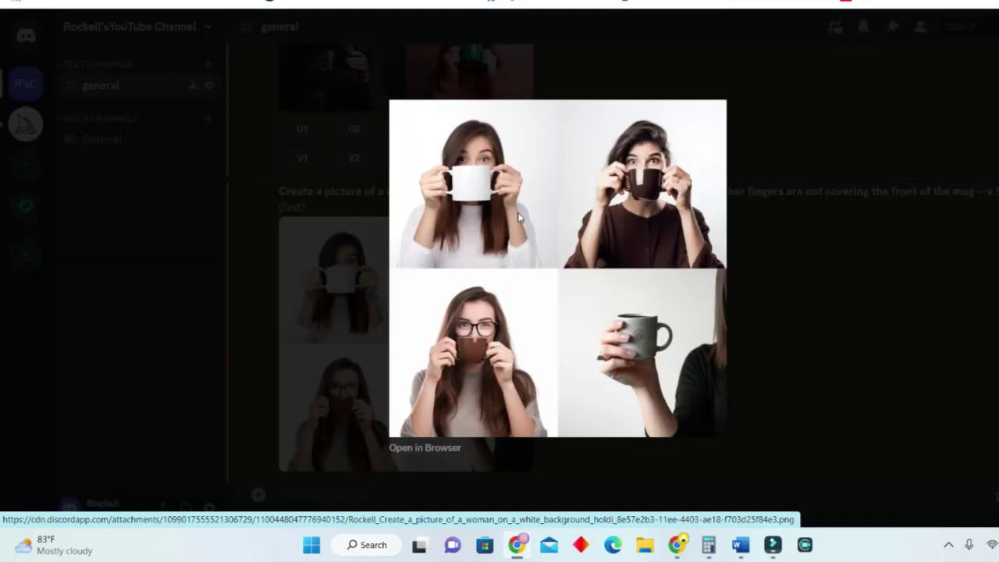
pyautogui.click(791, 278)
pyautogui.click(303, 422)
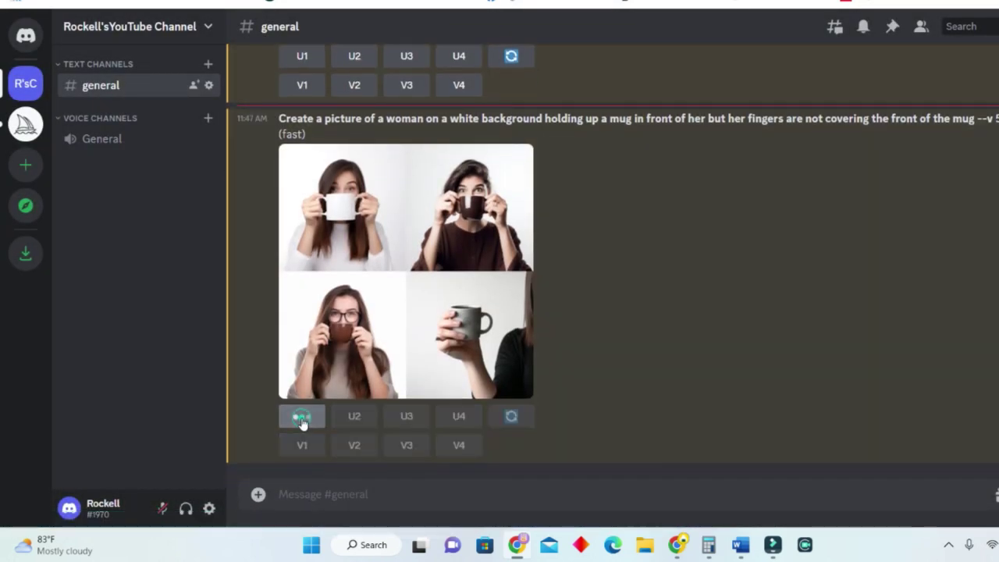
pyautogui.scroll(5, 414, 387)
# Run /imagine with 'Generate a large white 14 oz mug with no text on a table with white background'.
pyautogui.write('/')
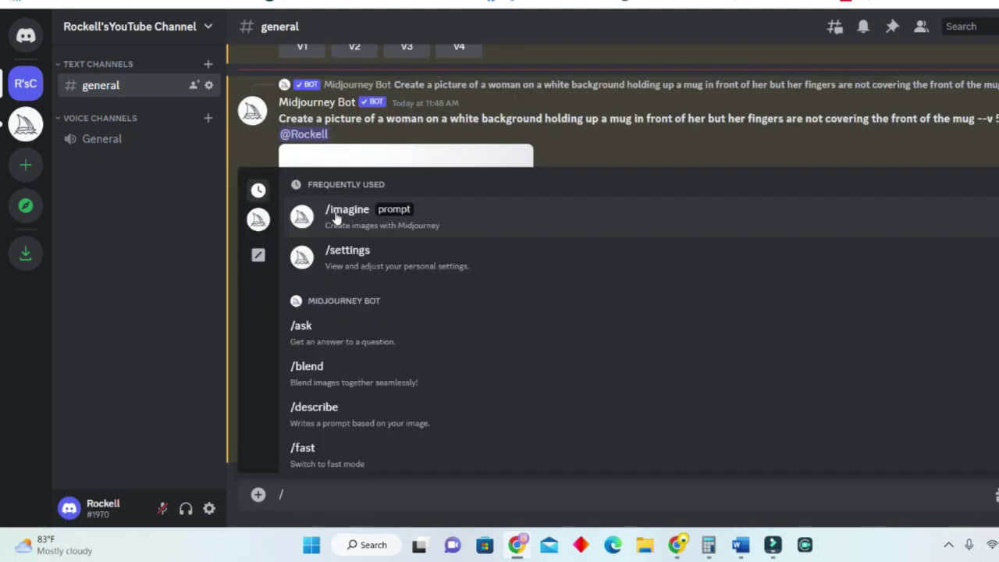
pyautogui.click(367, 217)
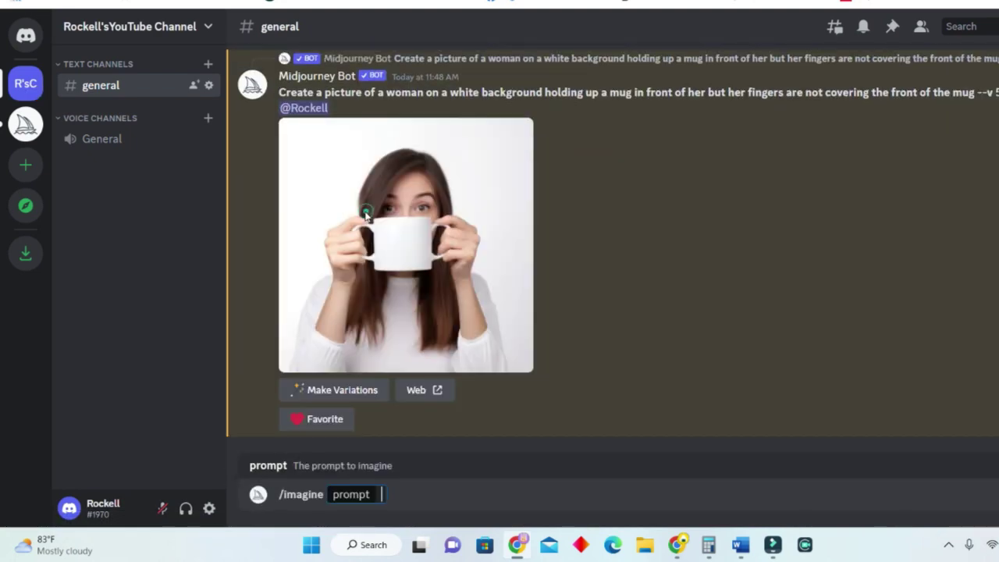
pyautogui.write('Generate a large white 14 oz mug with no text on a table with white background')
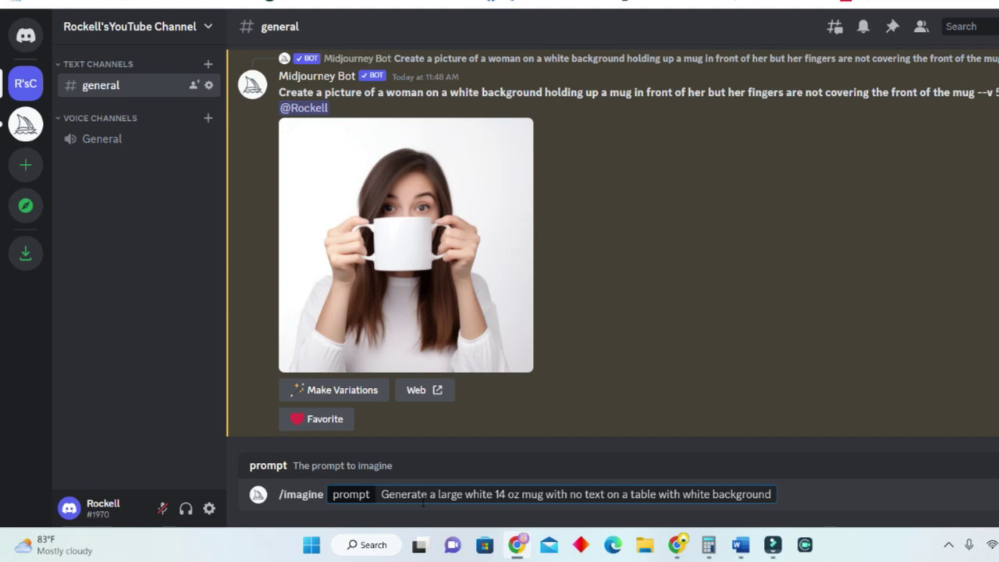
pyautogui.press('Return')
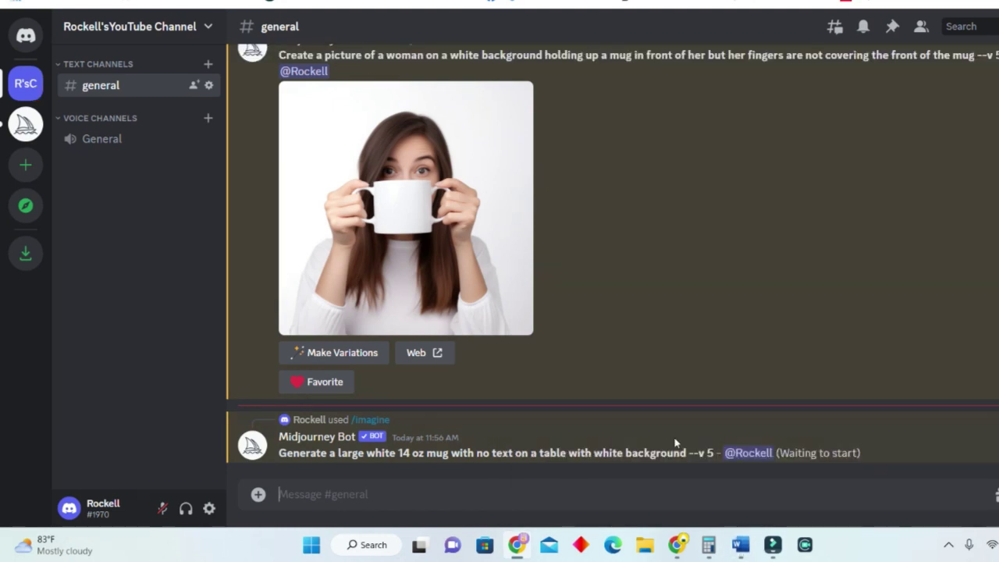
# Run /imagine with 'Generate a 11oz white mug in a woman's hand where she is only holding the handle of the mug'.
pyautogui.write('/')
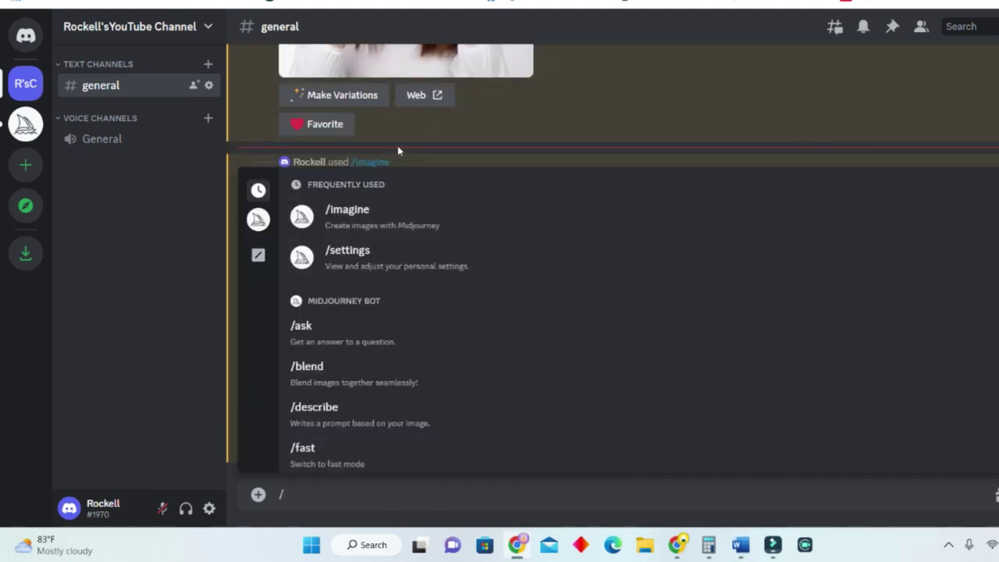
pyautogui.click(357, 223)
pyautogui.write("Generate a 11oz white mug in a woman's hand where she is only holding the handle of the mug")
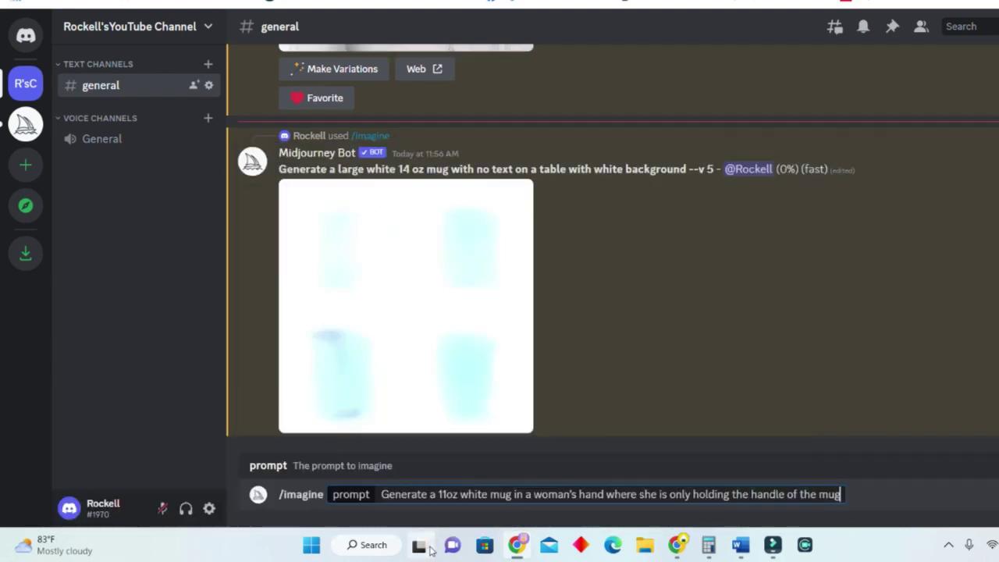
pyautogui.press('Return')
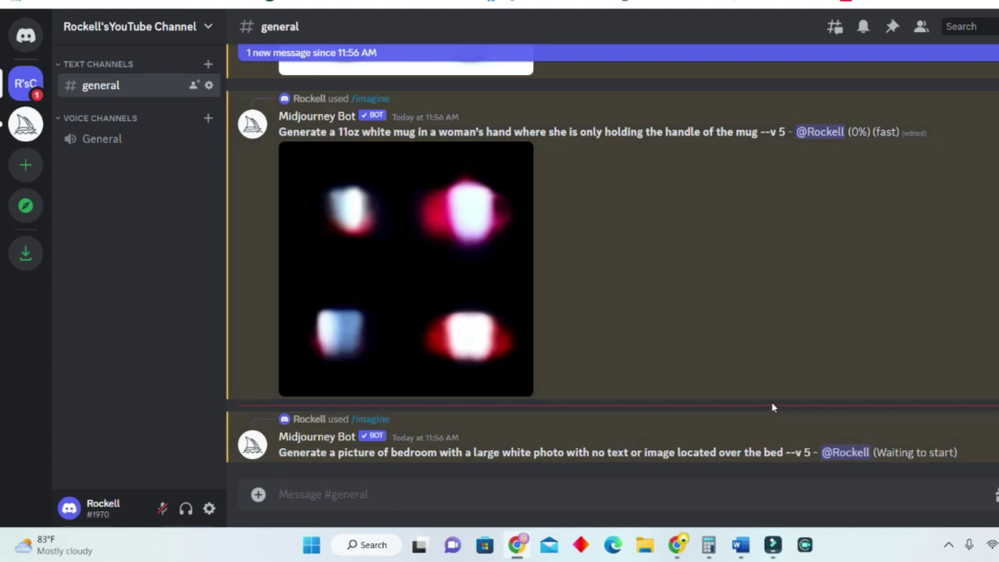
# Review the newly generated mug and bedroom grids, enlarging the one of the 11oz mug in a woman's hand.
pyautogui.scroll(3, 508, 328)
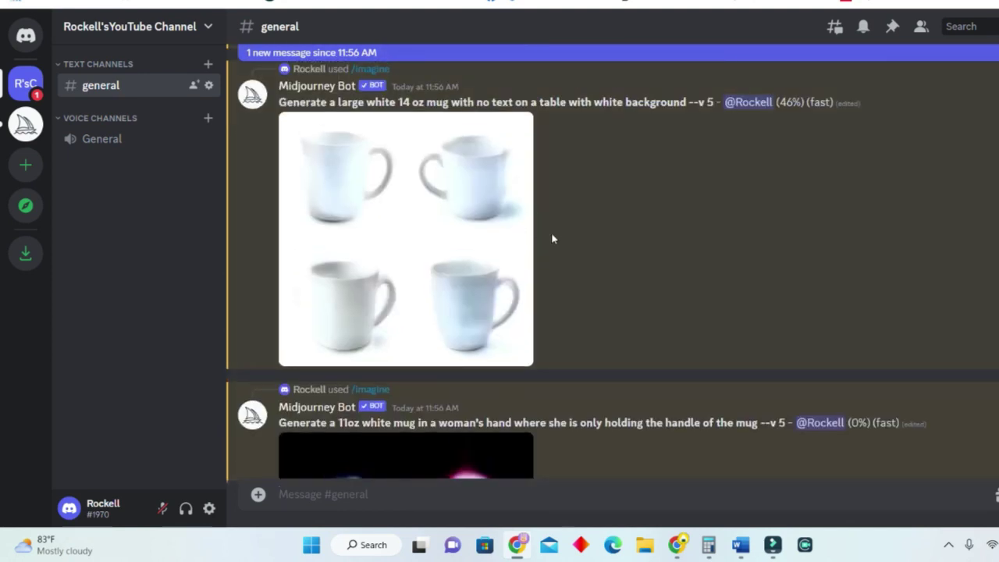
pyautogui.scroll(3, 652, 355)
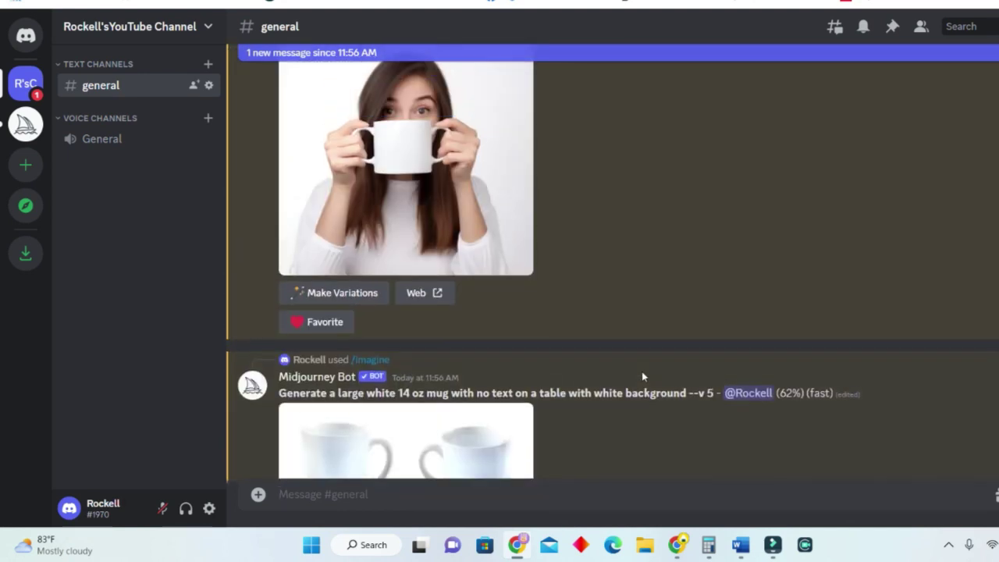
pyautogui.scroll(-6, 644, 377)
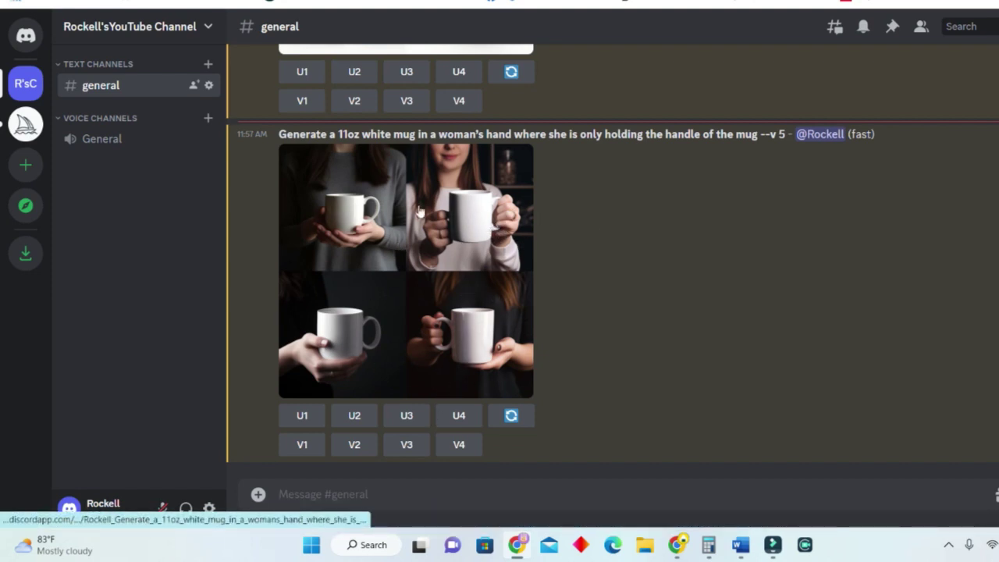
pyautogui.click(467, 219)
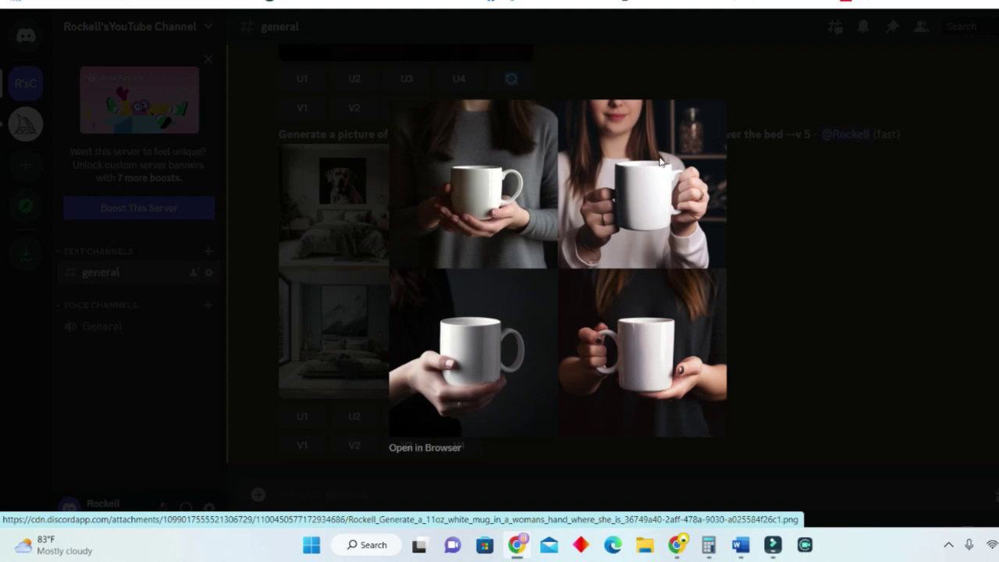
pyautogui.click(785, 351)
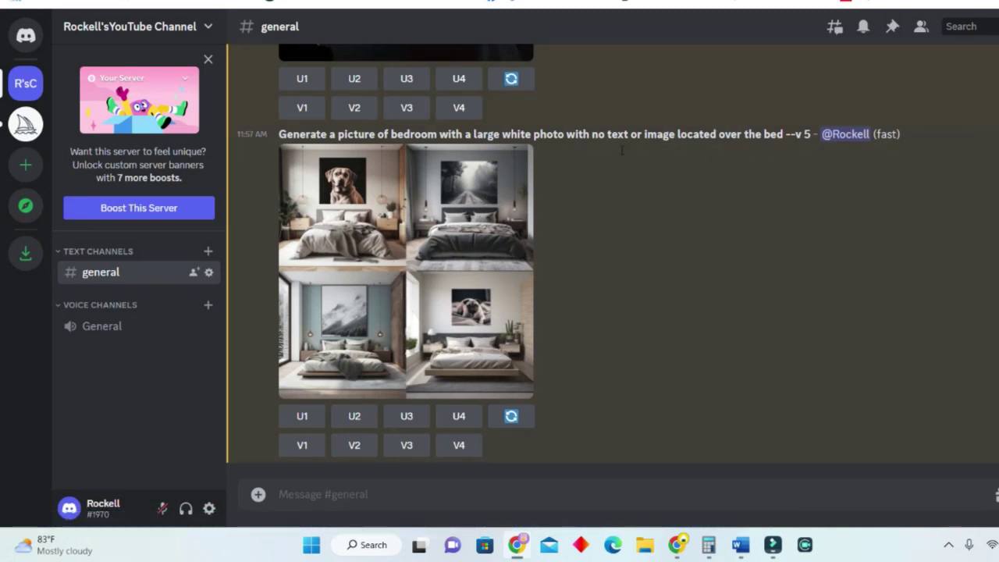
pyautogui.scroll(3, 480, 344)
pyautogui.scroll(-2, 477, 375)
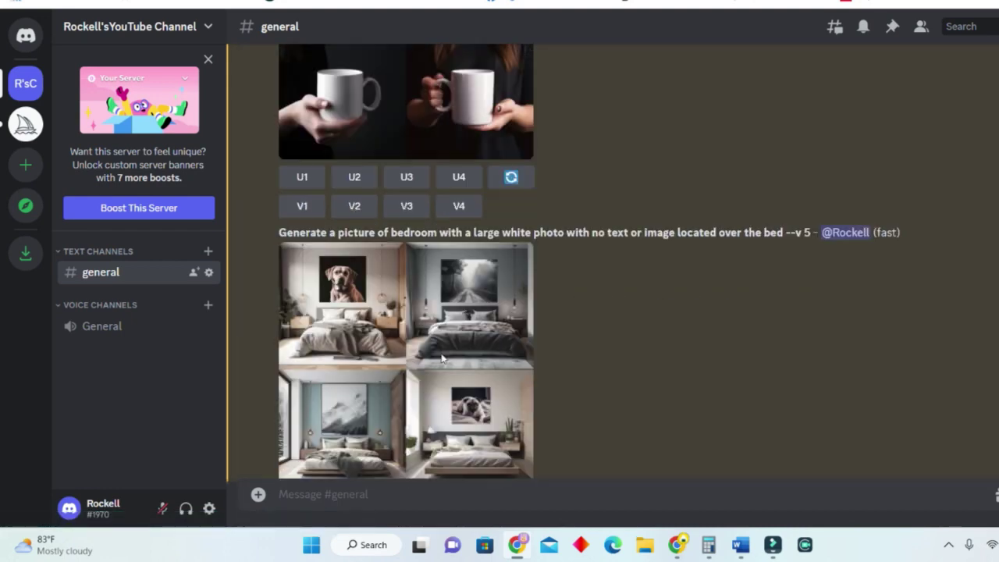
pyautogui.scroll(-1, 477, 400)
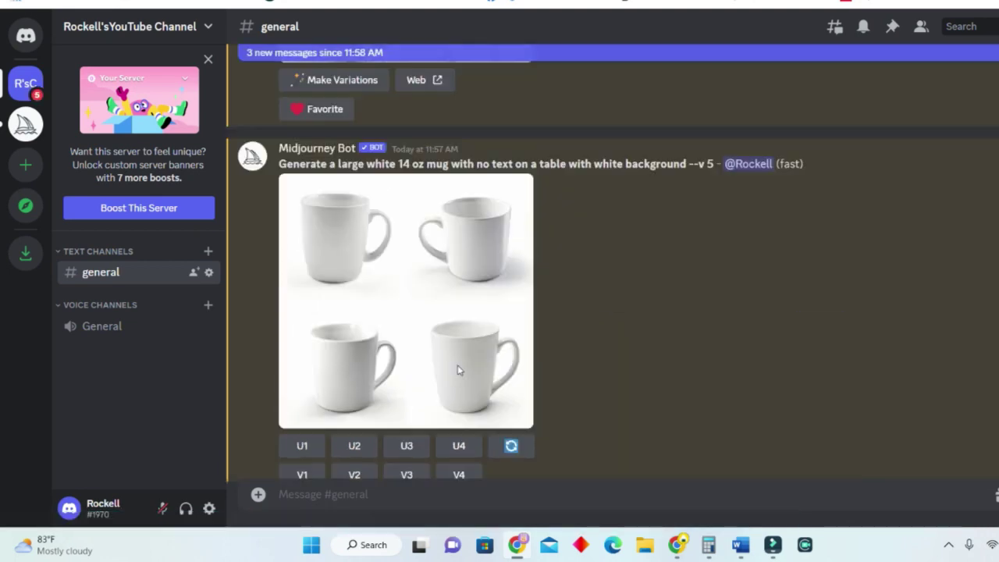
# Upscale the third image of the white 14 oz mug grid and go to the upscaled result.
pyautogui.scroll(1, 468, 355)
pyautogui.scroll(-1, 481, 362)
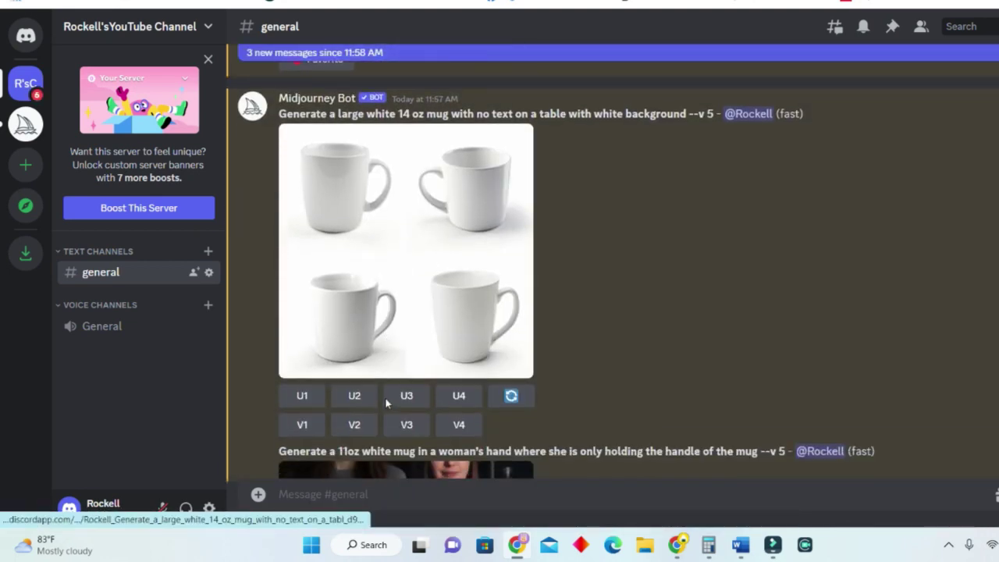
pyautogui.scroll(-1, 385, 396)
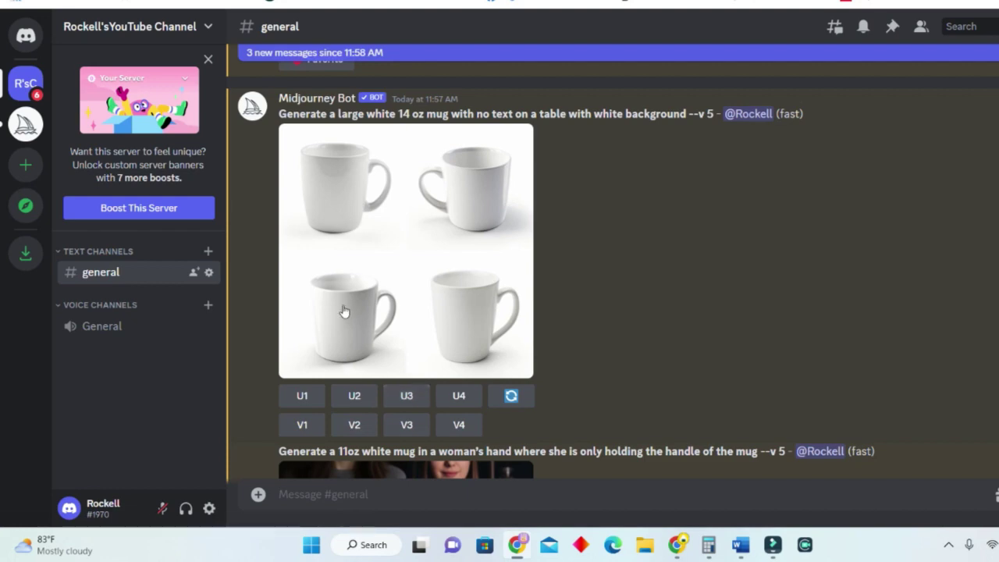
pyautogui.scroll(-5, 600, 399)
pyautogui.scroll(-5, 577, 404)
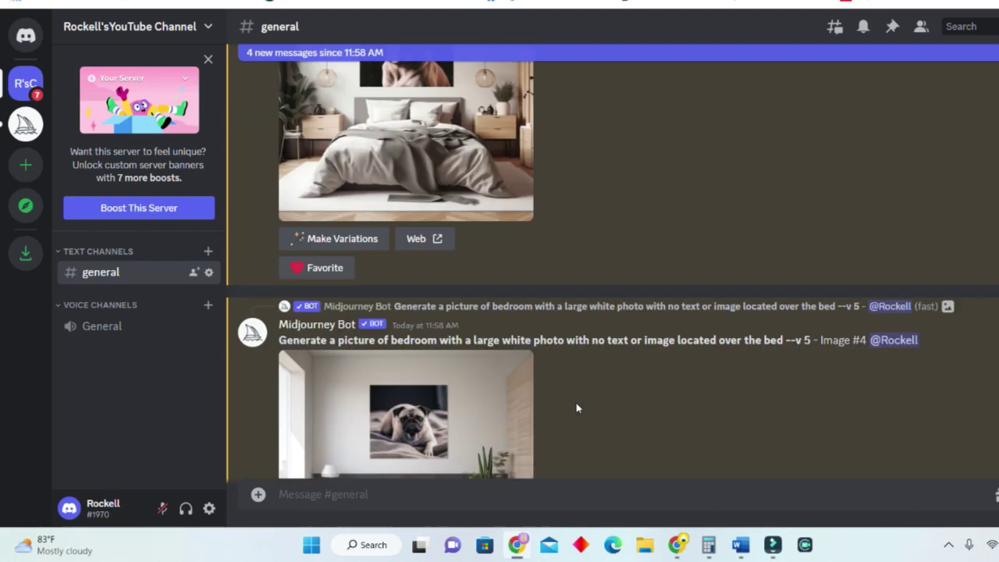
pyautogui.scroll(-3, 469, 402)
pyautogui.scroll(-4, 468, 403)
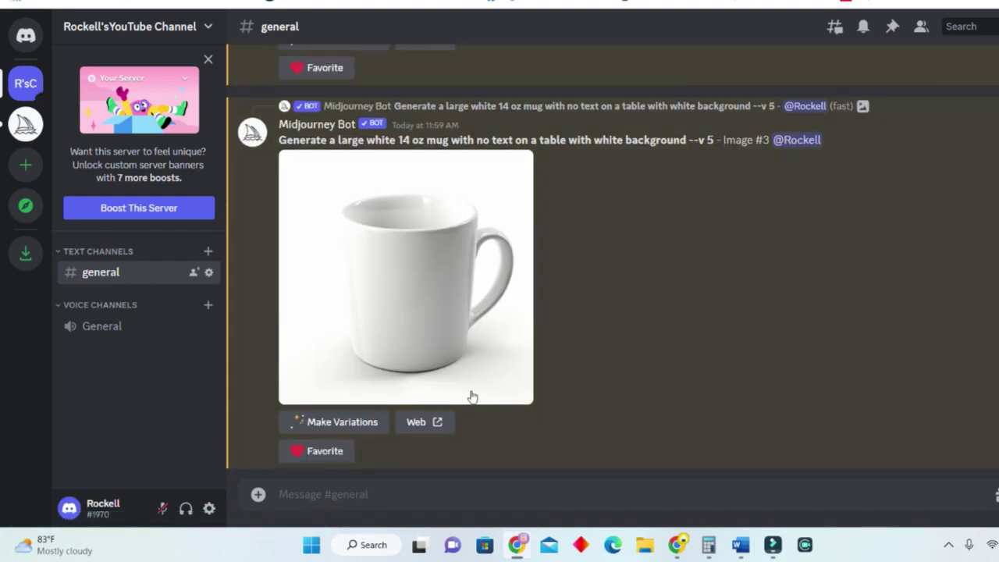
# Enlarge the upscaled white 14 oz mug, save the image to the computer, and close the image preview.
pyautogui.click(438, 264)
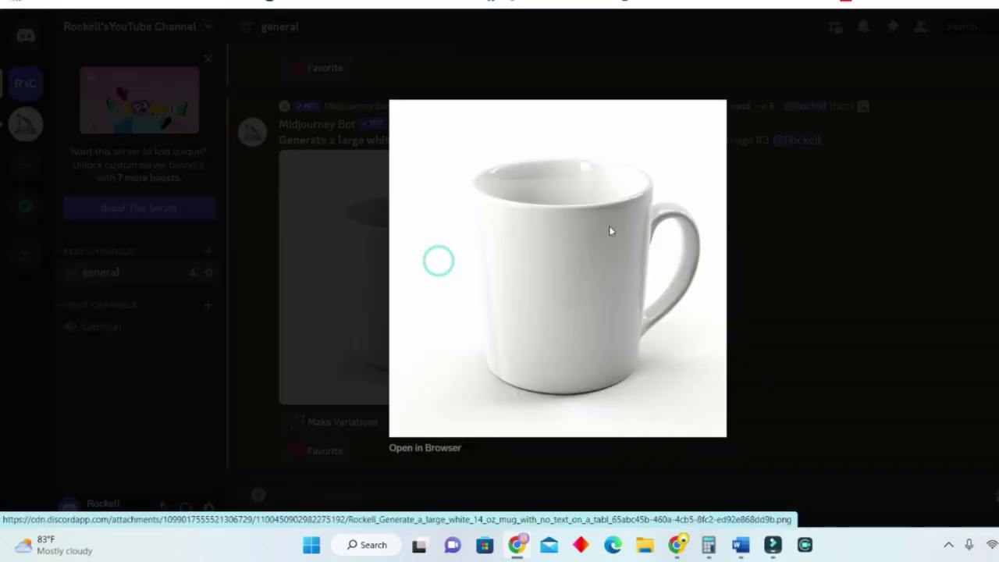
pyautogui.rightClick(609, 229)
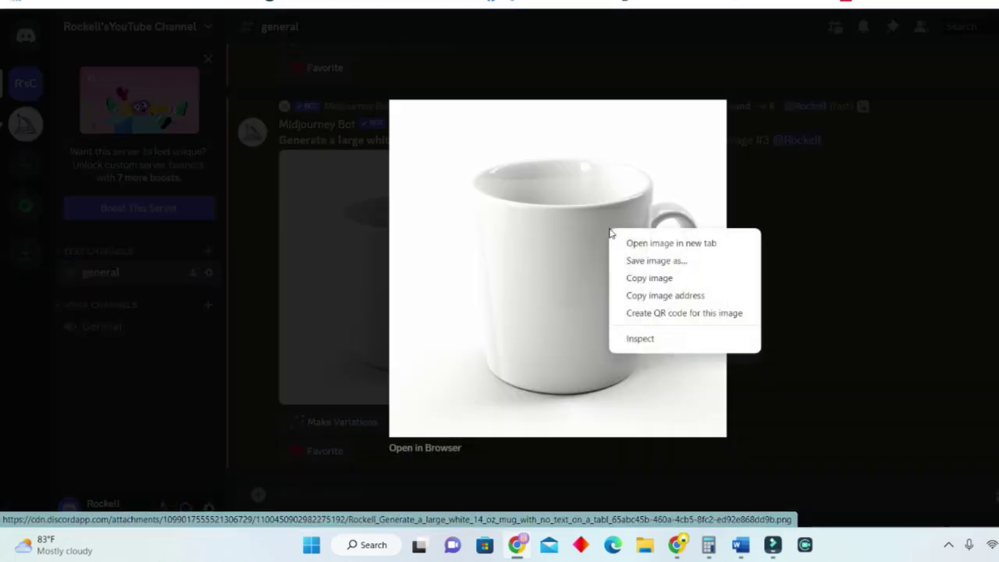
pyautogui.click(676, 262)
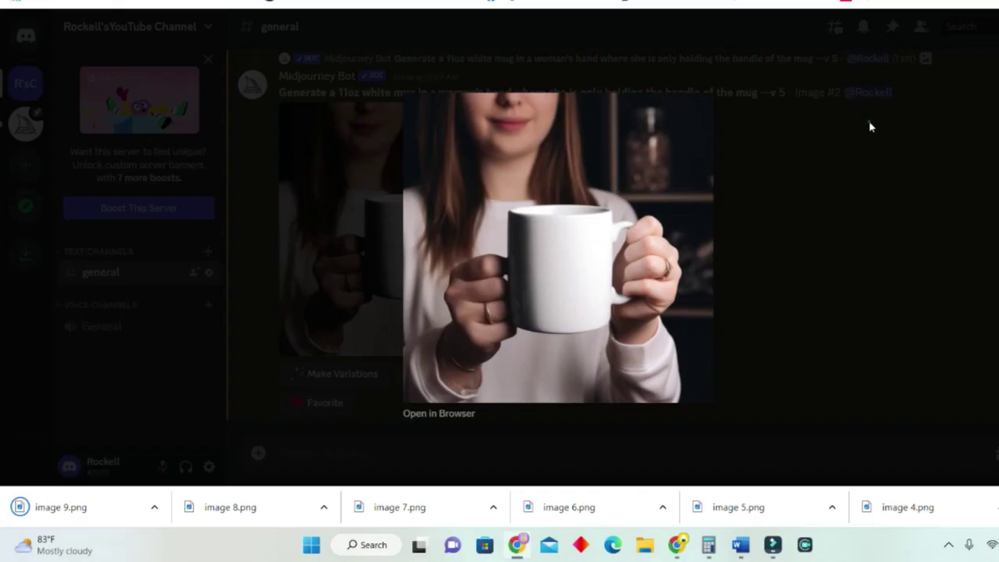
pyautogui.click(870, 125)
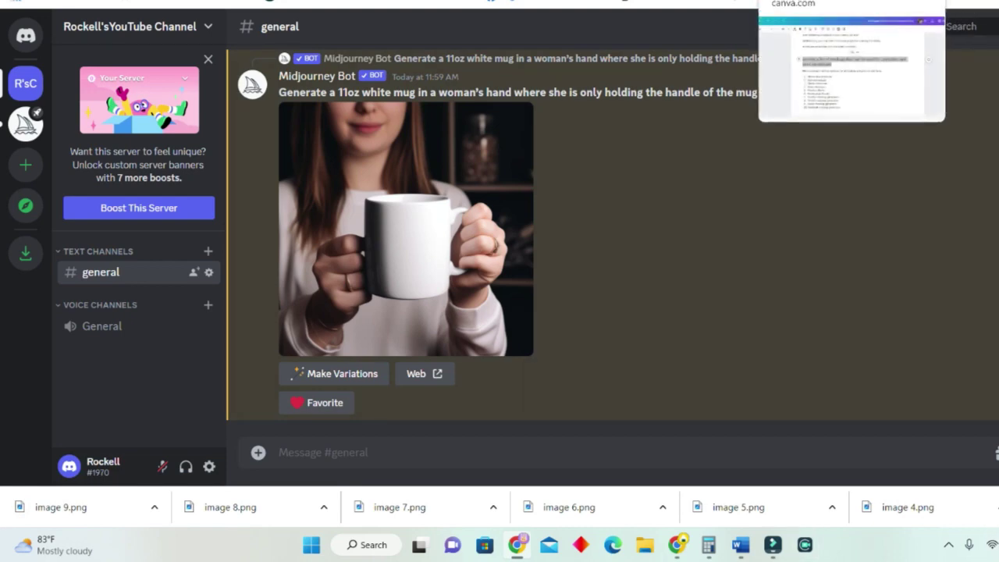
# Switch to the bigjpg AI Image Enlarger, add image 9.png, and start enlarging it as Artwork at 4x with no noise reduction.
pyautogui.click(828, 4)
pyautogui.scroll(5, 683, 271)
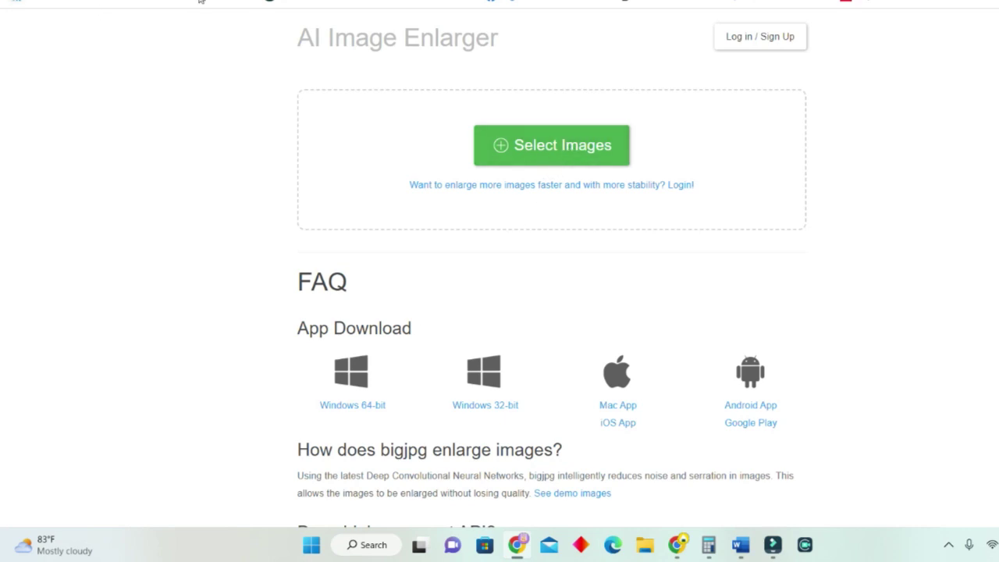
pyautogui.click(570, 148)
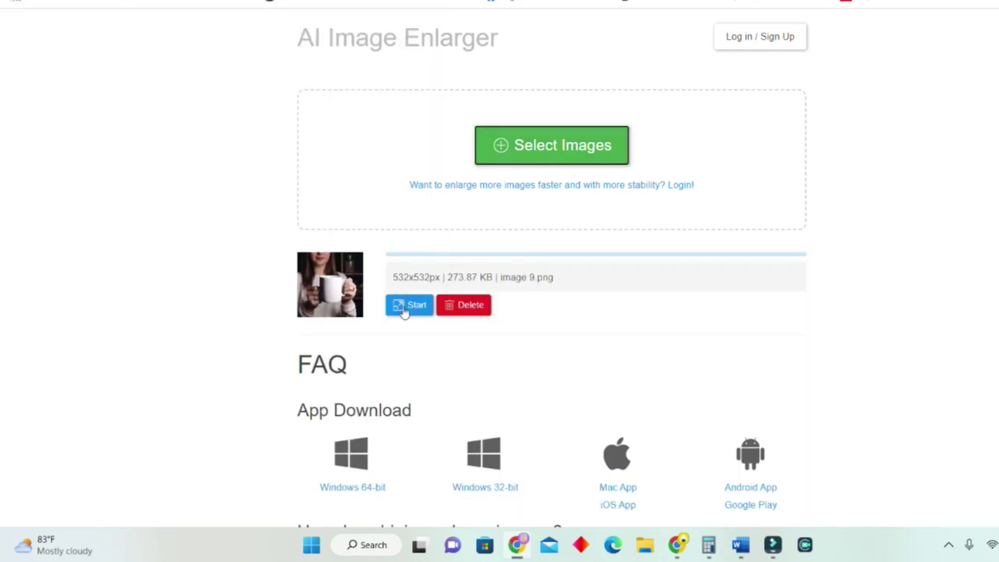
pyautogui.click(407, 305)
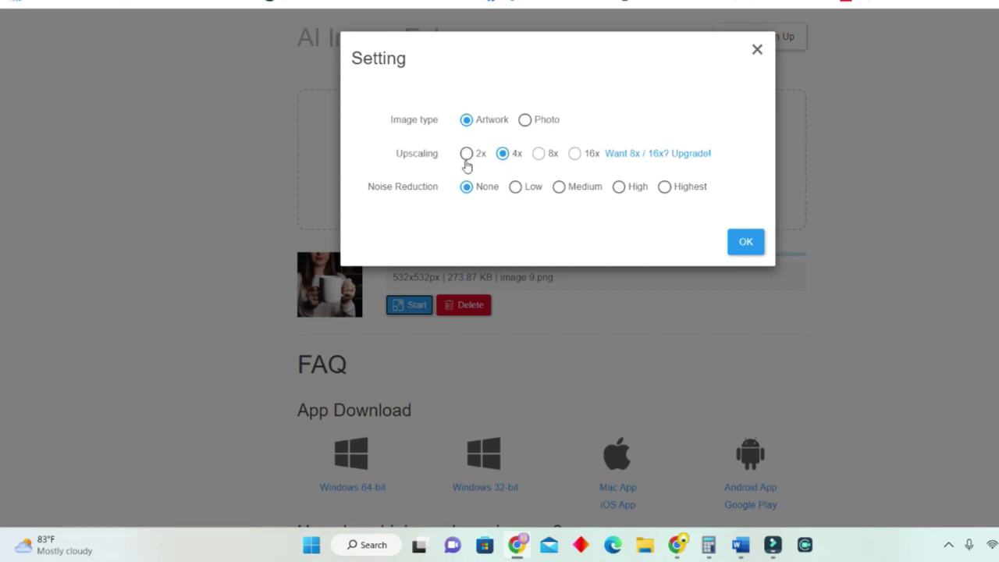
pyautogui.click(754, 243)
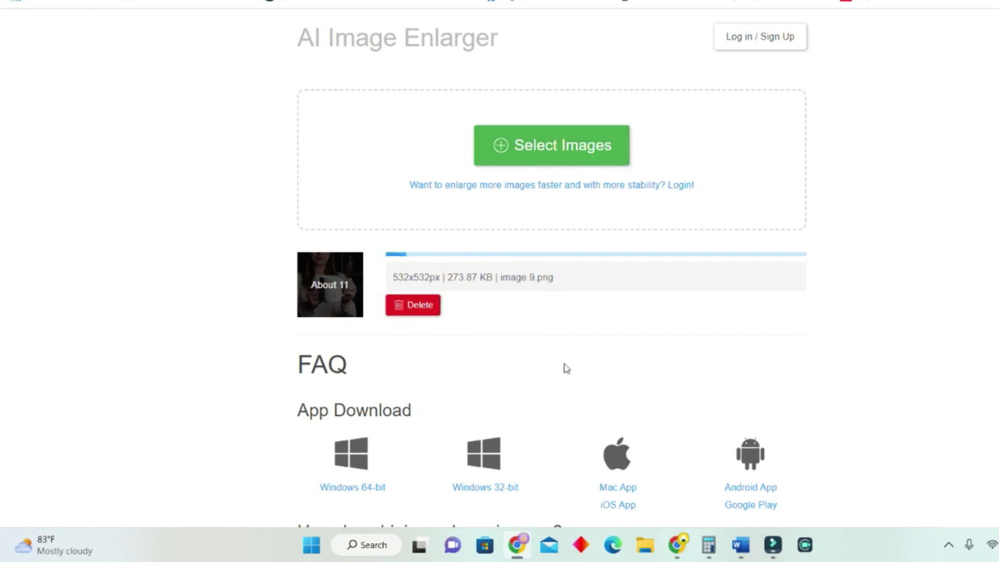
pyautogui.scroll(-2, 566, 367)
pyautogui.scroll(2, 576, 397)
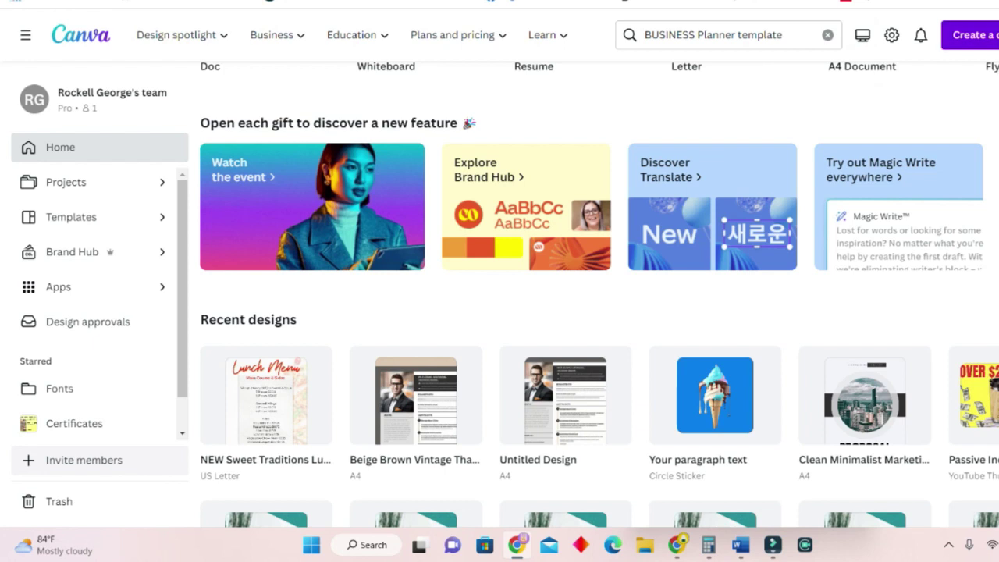
pyautogui.click(972, 34)
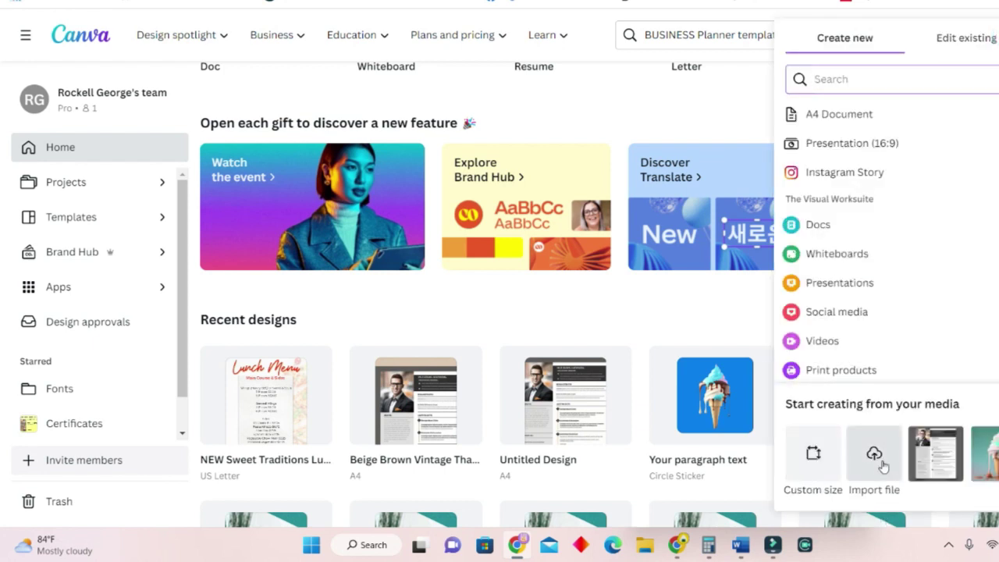
pyautogui.click(811, 464)
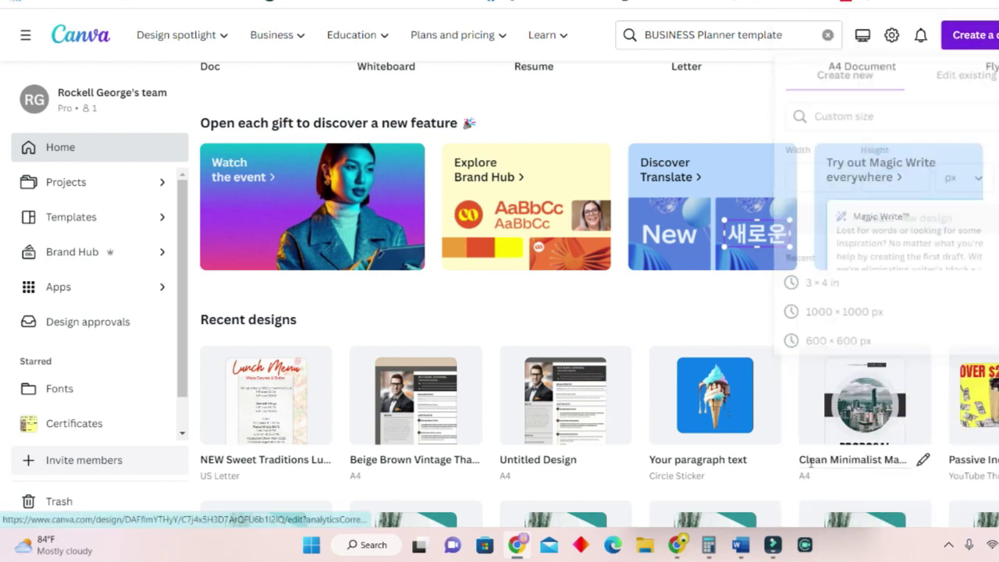
pyautogui.click(985, 36)
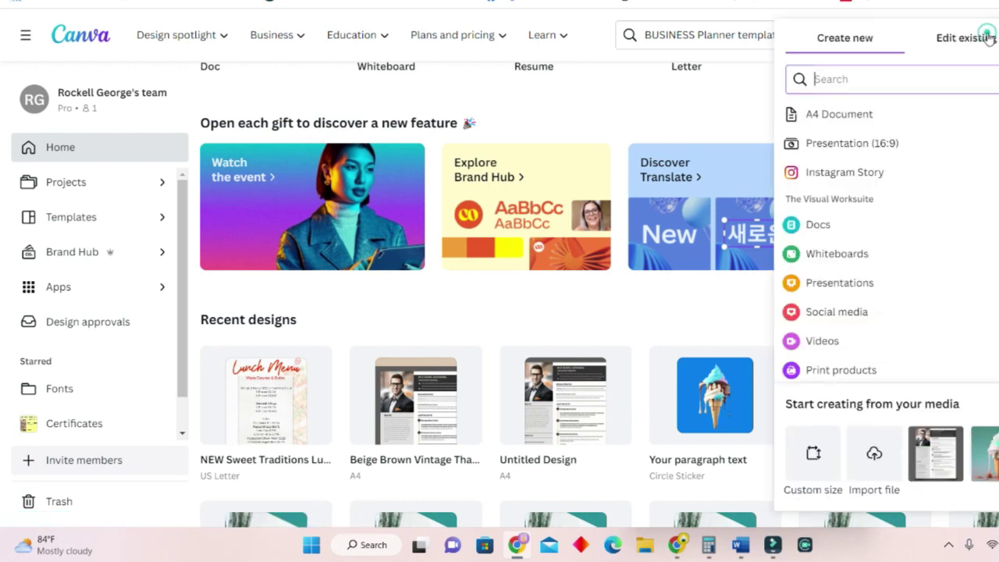
pyautogui.click(816, 465)
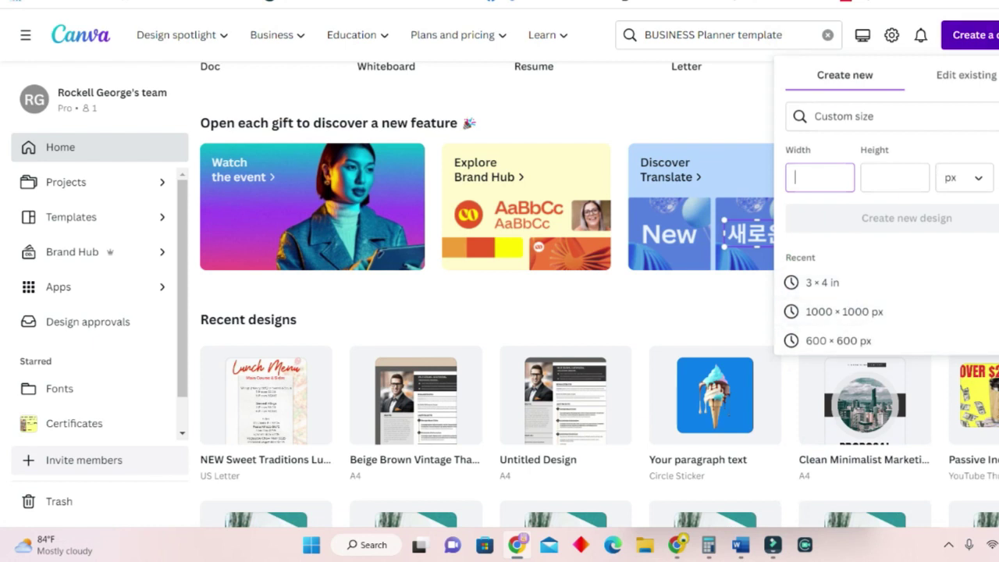
pyautogui.click(990, 35)
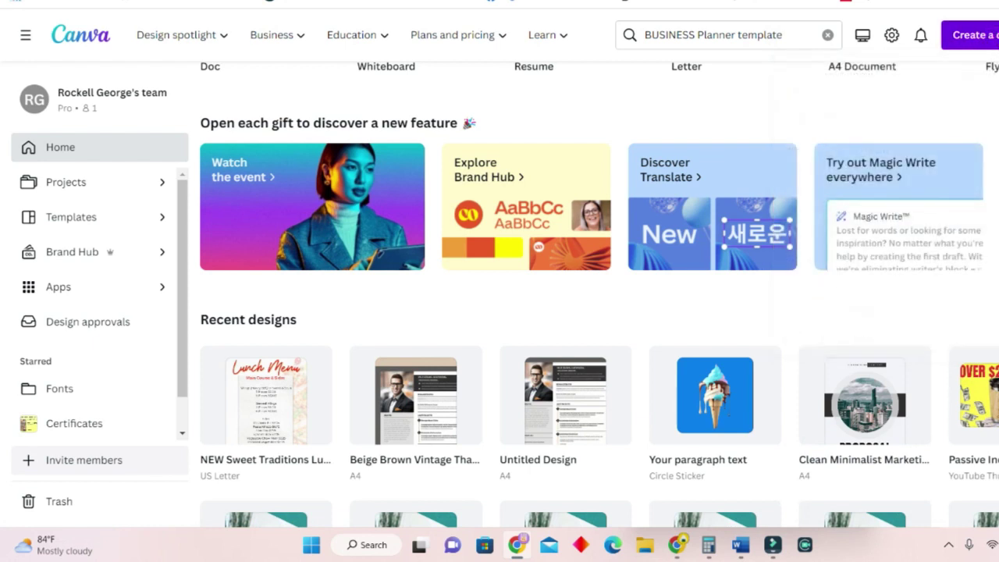
# Switch to Canva, create a blank 1000 × 1000 px design, and upload the handheld mug, green nursery and dark tabletop images.
pyautogui.click(987, 35)
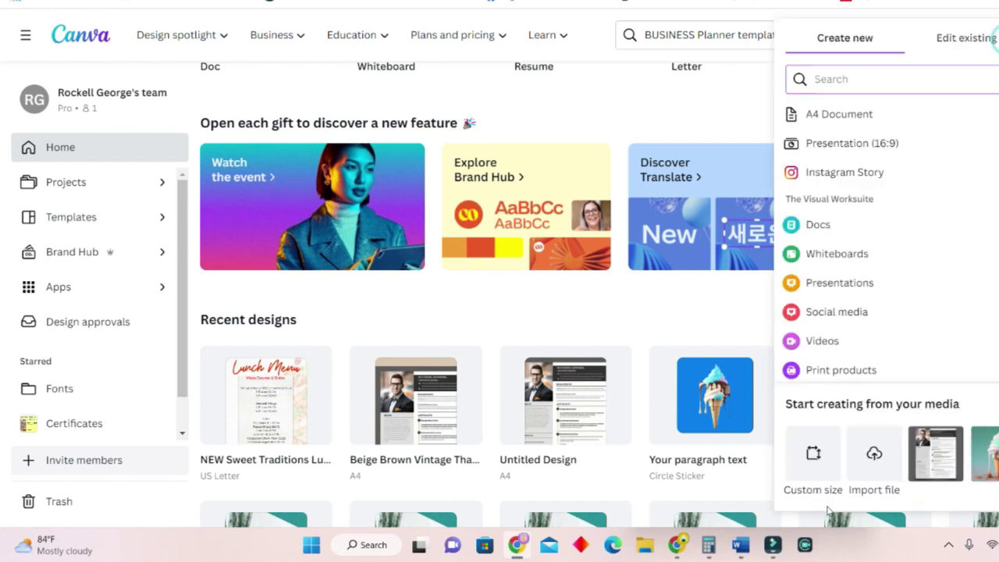
pyautogui.click(811, 456)
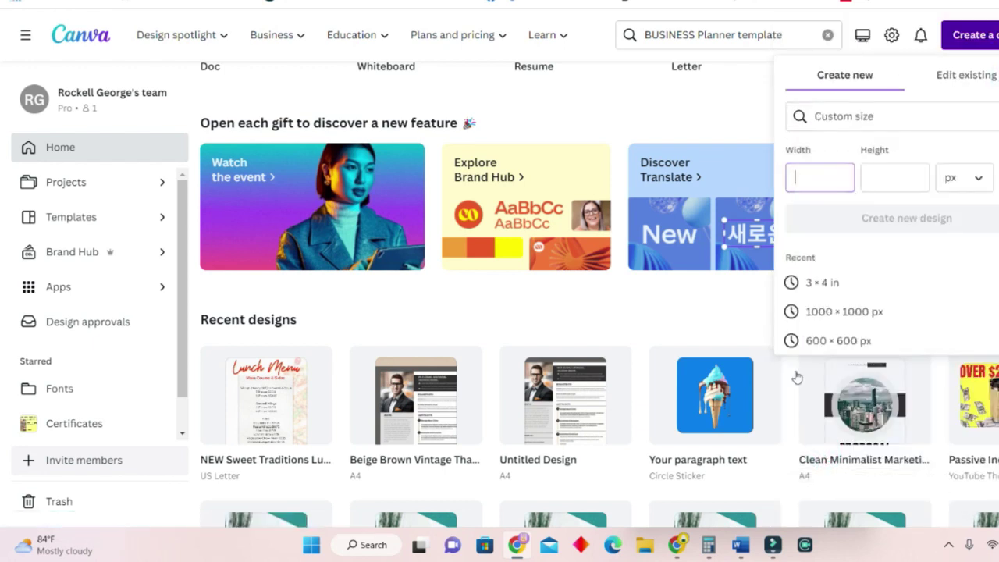
pyautogui.click(866, 314)
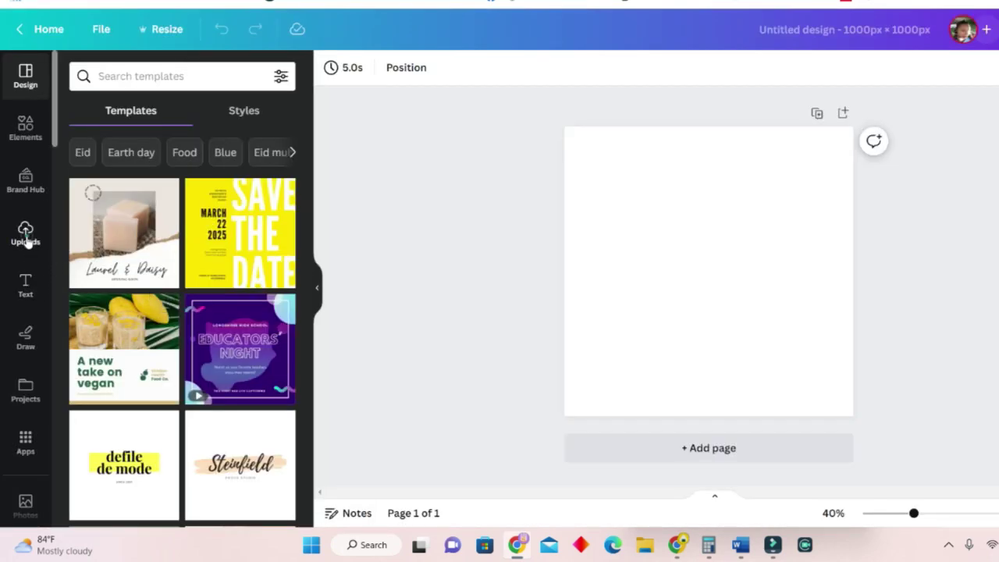
pyautogui.click(25, 234)
pyautogui.click(171, 113)
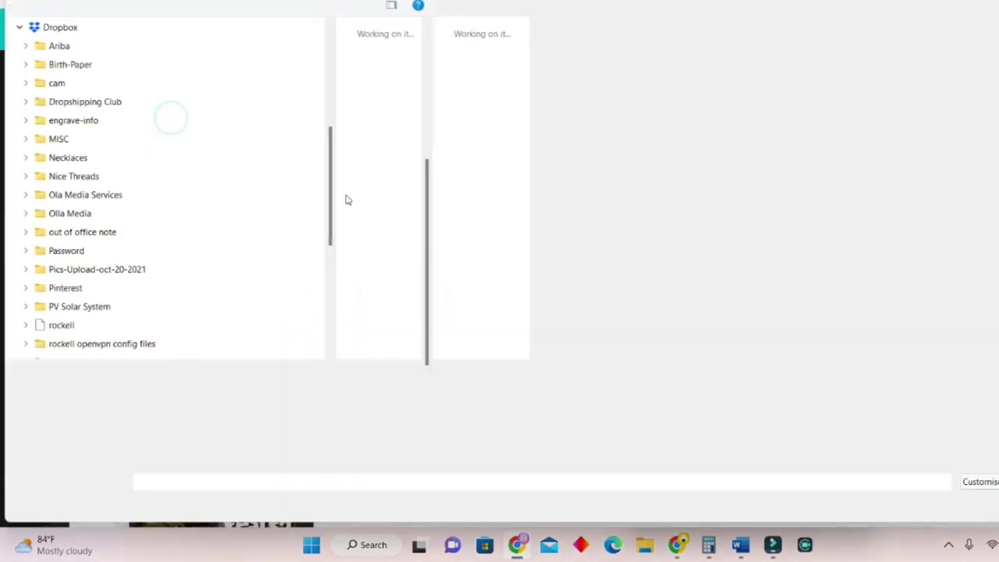
pyautogui.press('Escape')
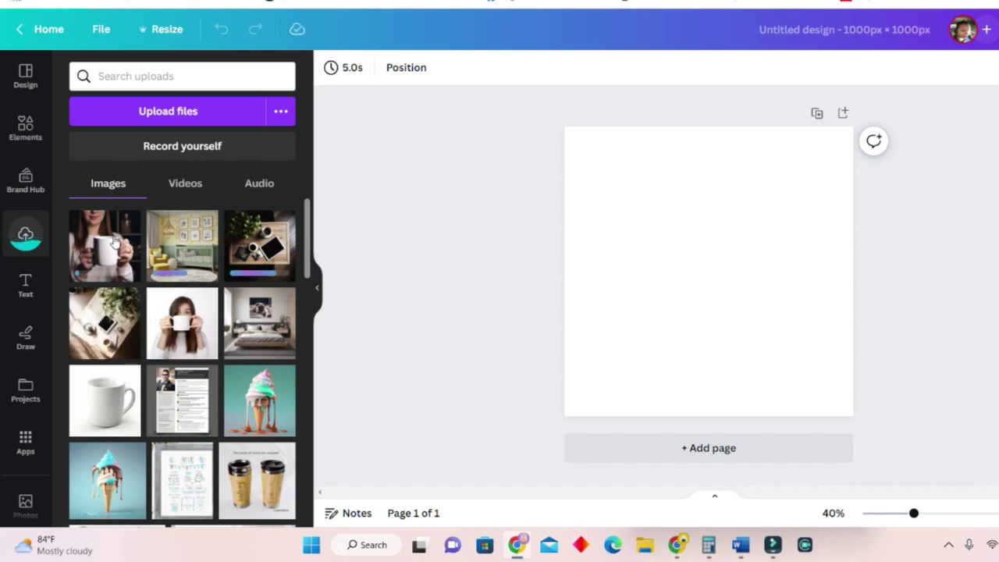
# Place the image of the woman holding the white mug on the page and enlarge it to fill the canvas.
pyautogui.click(125, 262)
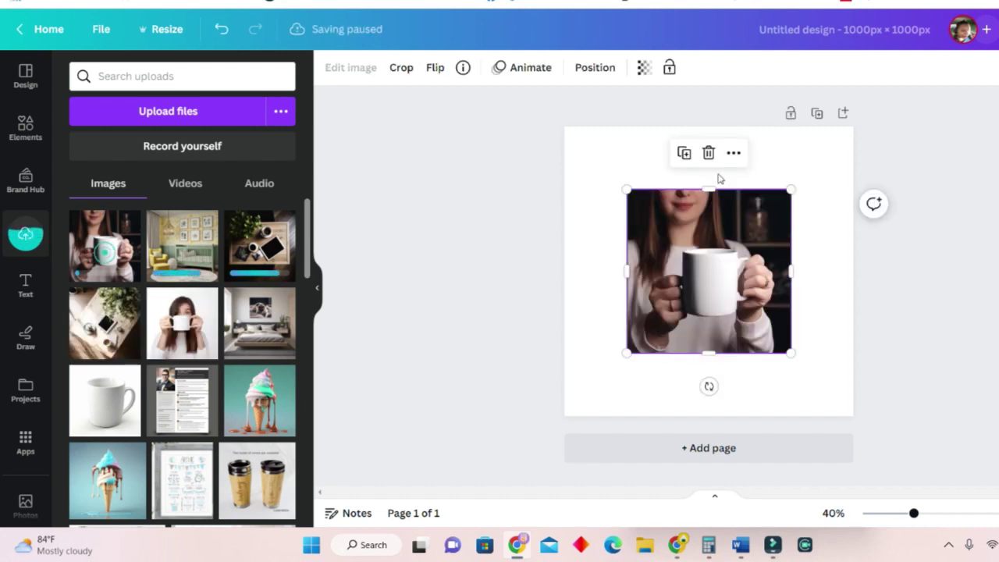
pyautogui.moveTo(627, 189); pyautogui.dragTo(564, 127)
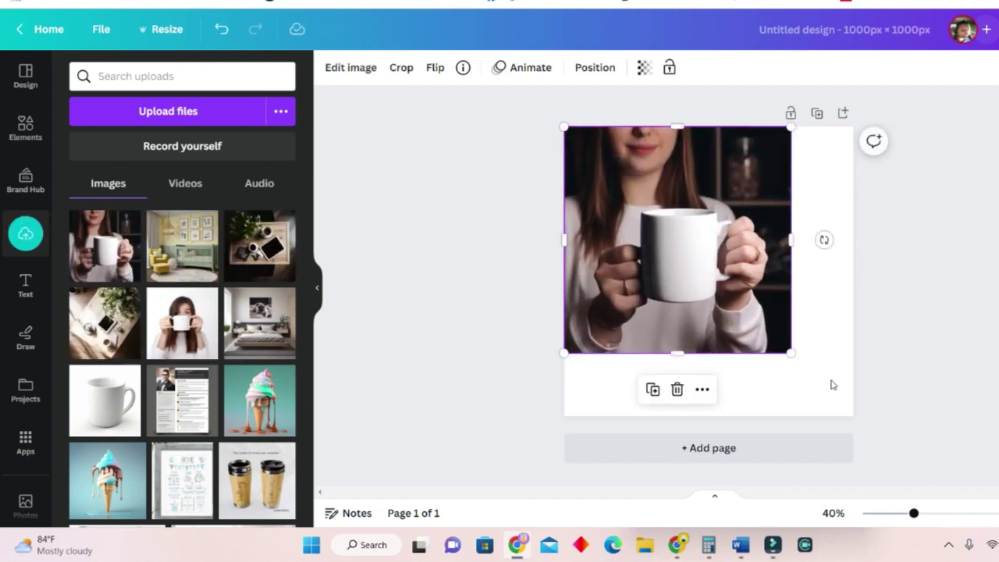
pyautogui.moveTo(790, 352); pyautogui.dragTo(854, 417)
pyautogui.click(889, 359)
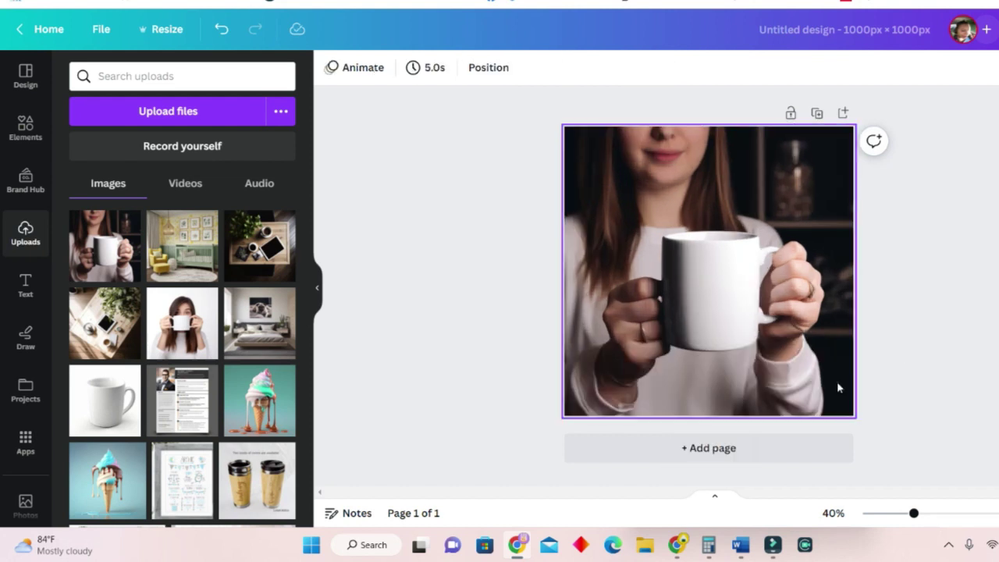
pyautogui.click(837, 382)
pyautogui.click(849, 409)
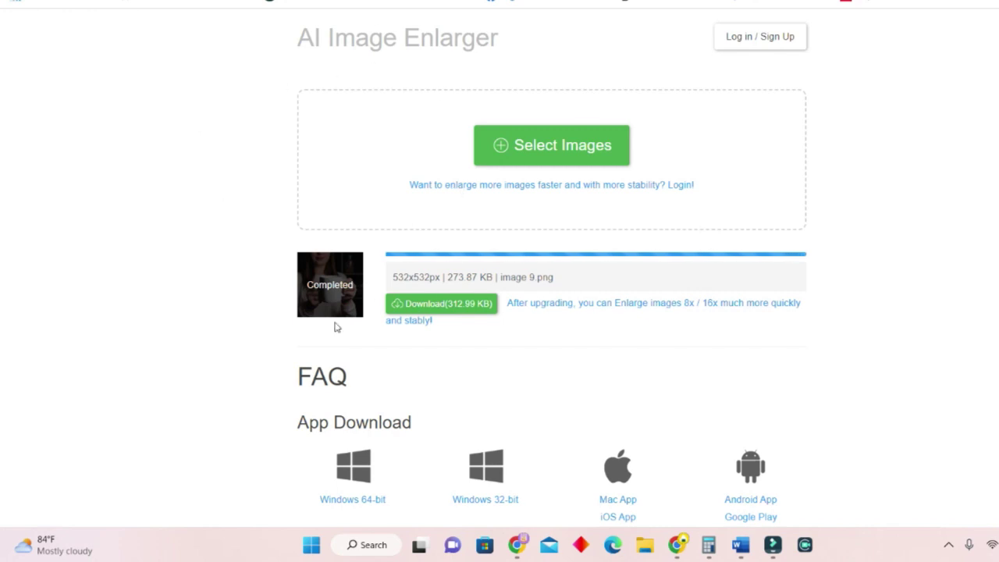
# Switch to bigjpg, download the enlarged image 9.png, and add image 8 from the Desktop for enlarging.
pyautogui.click(466, 306)
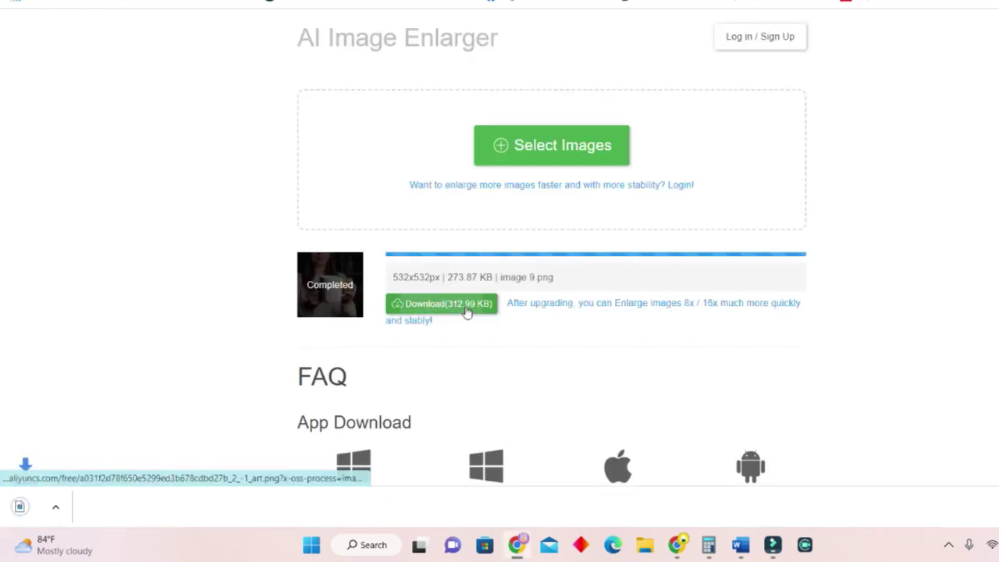
pyautogui.click(569, 145)
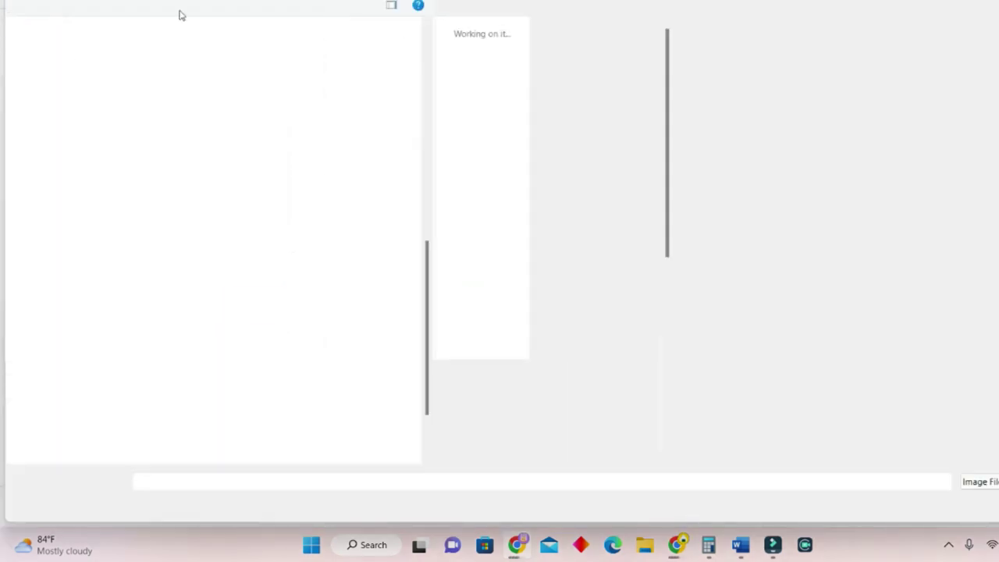
pyautogui.click(536, 45)
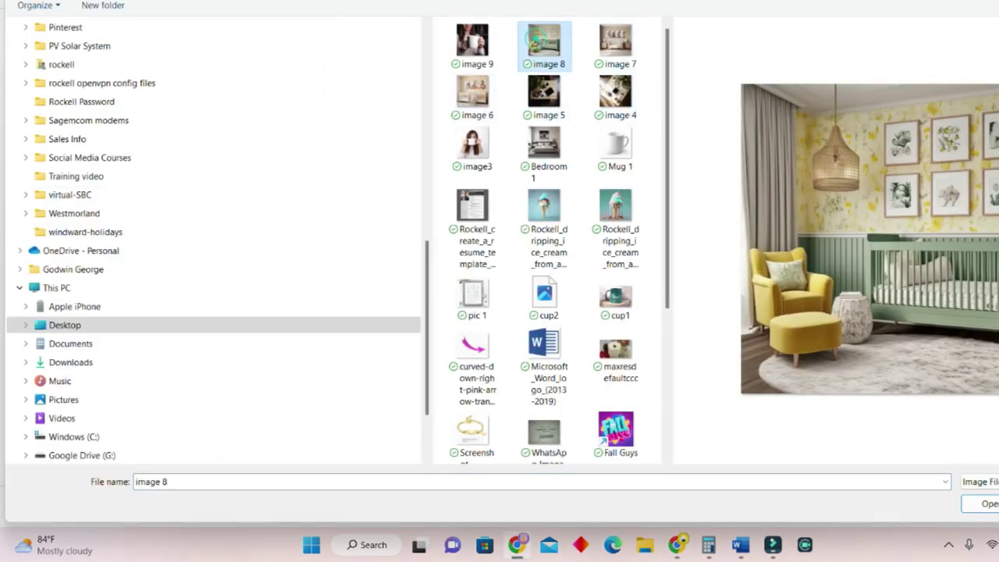
pyautogui.click(988, 503)
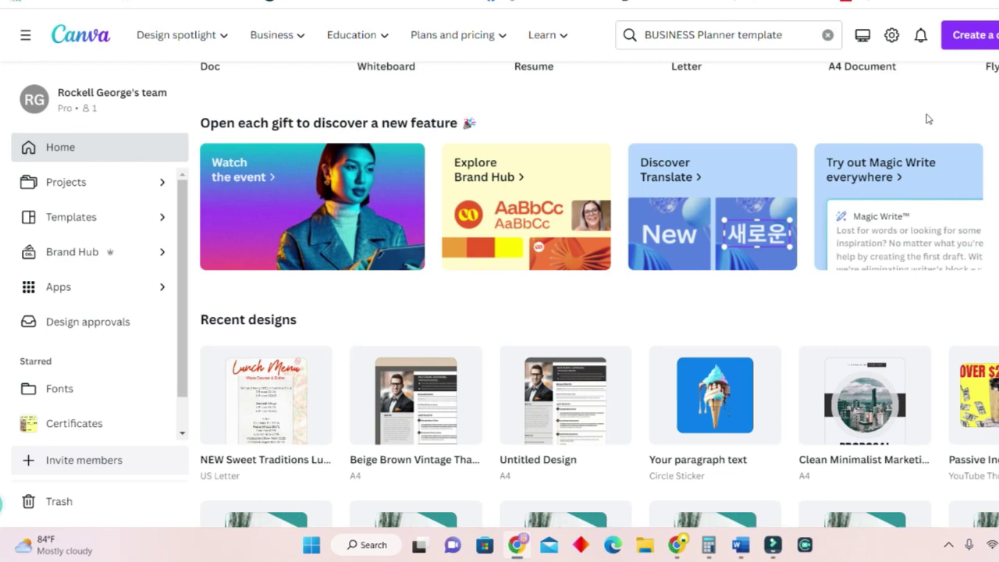
# Return to the Canva home page and create another blank 1000 × 1000 px design.
pyautogui.scroll(1, 880, 146)
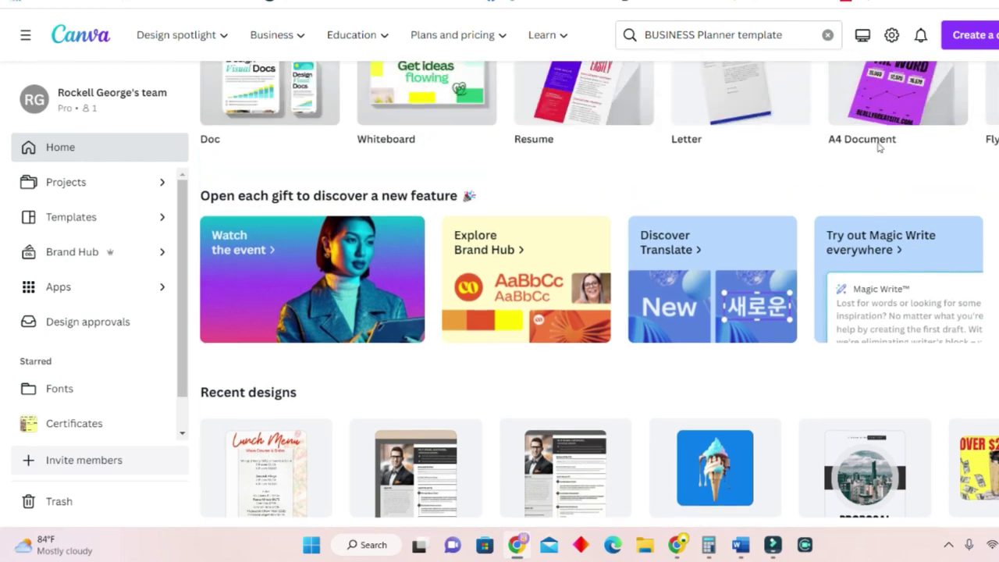
pyautogui.scroll(3, 896, 213)
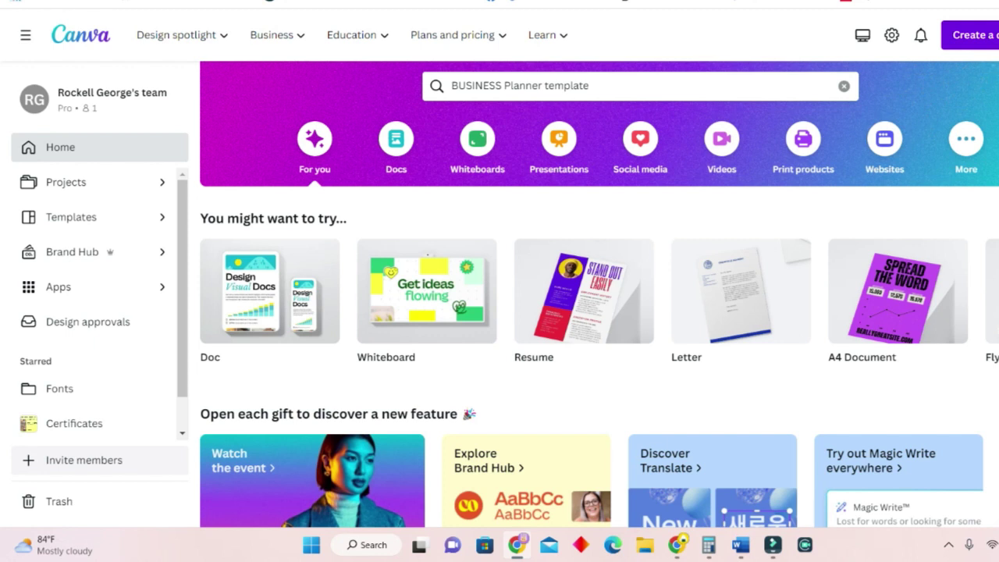
pyautogui.click(972, 35)
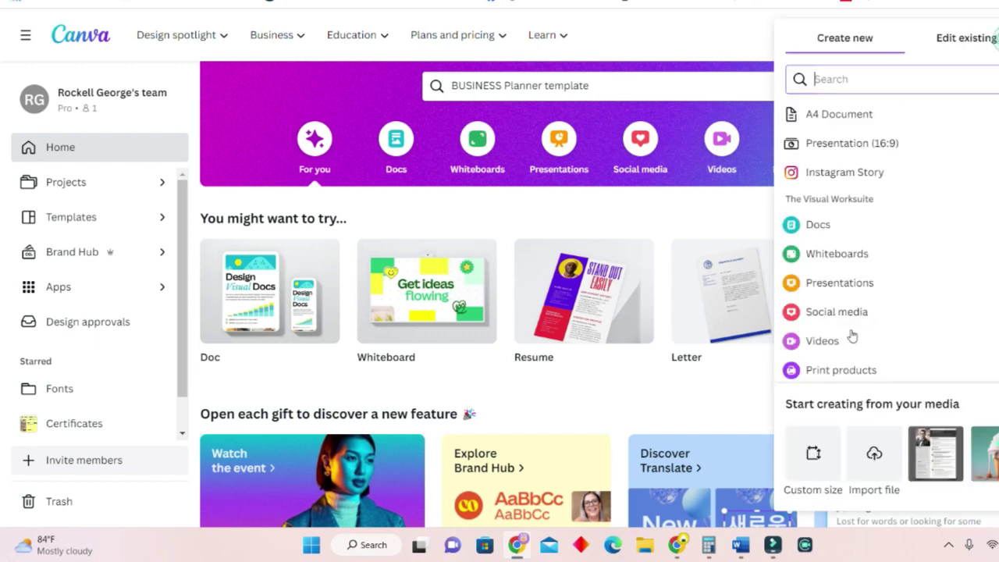
pyautogui.click(812, 455)
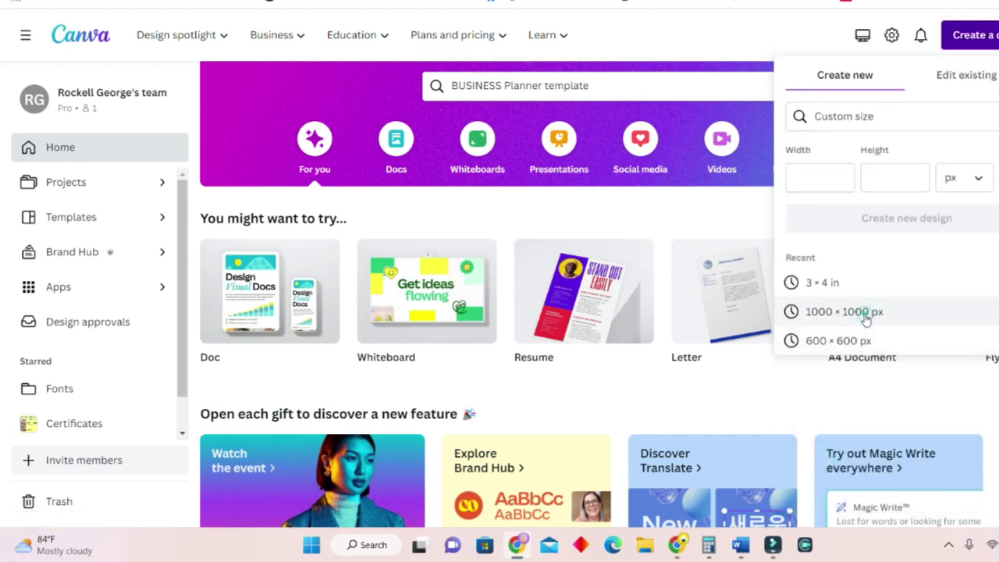
pyautogui.click(868, 312)
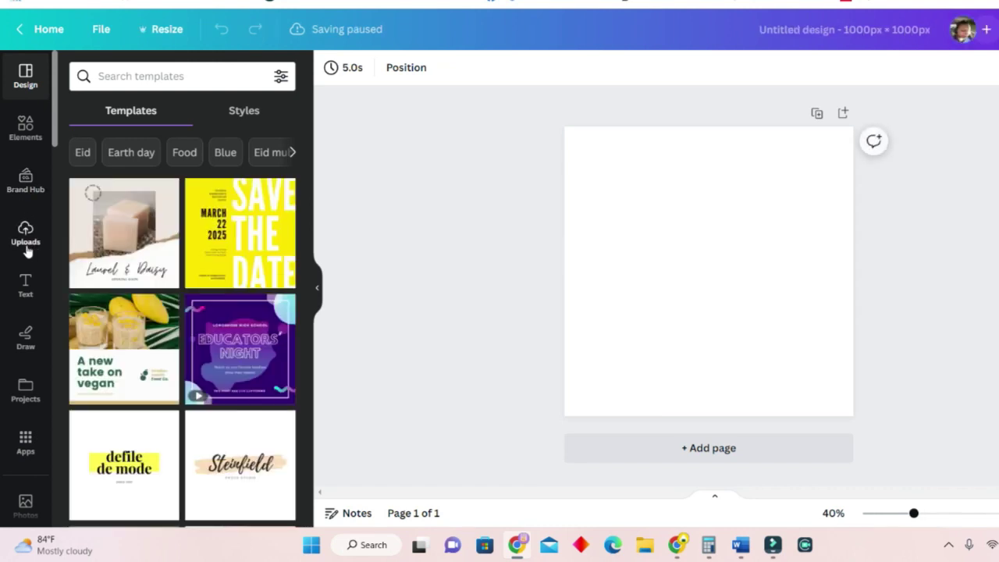
# Upload image 4, Bedroom1, and images 6, 7, 8 and 9 from the Downloads folder.
pyautogui.click(26, 235)
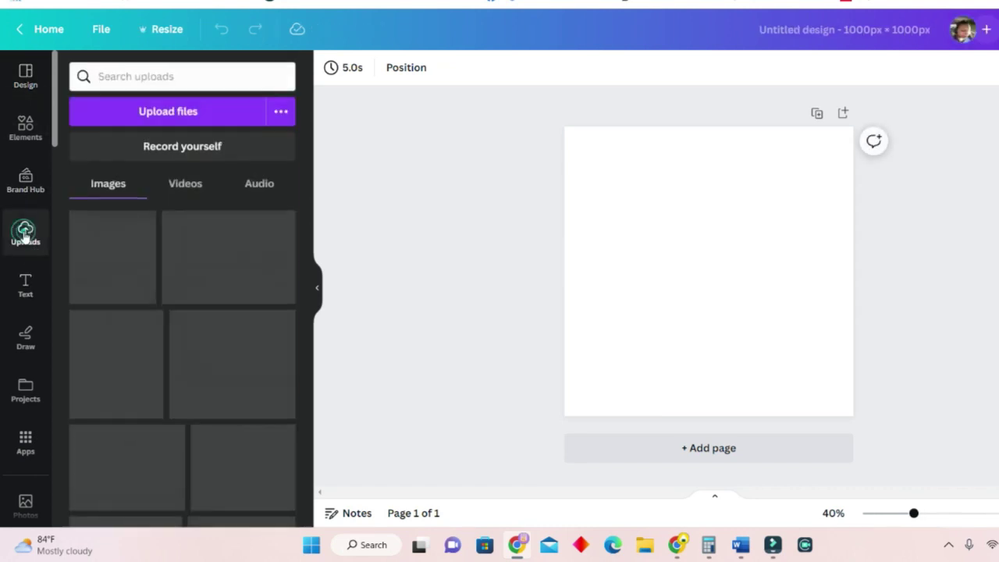
pyautogui.click(167, 113)
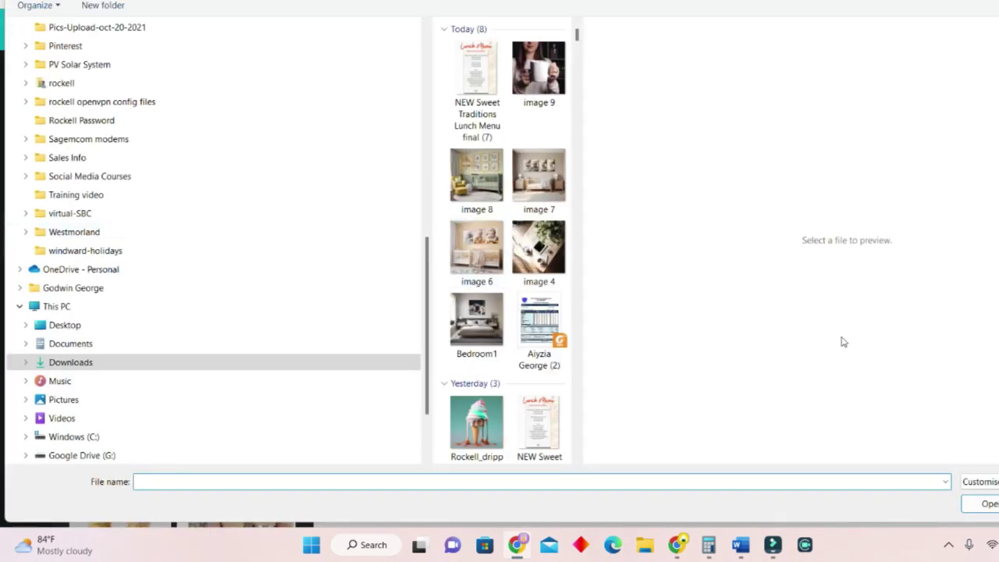
pyautogui.doubleClick(538, 247)
# Place the wooden tabletop image on the page, enlarged well beyond the canvas and rotated so the tablet stands nearly upright.
pyautogui.click(104, 244)
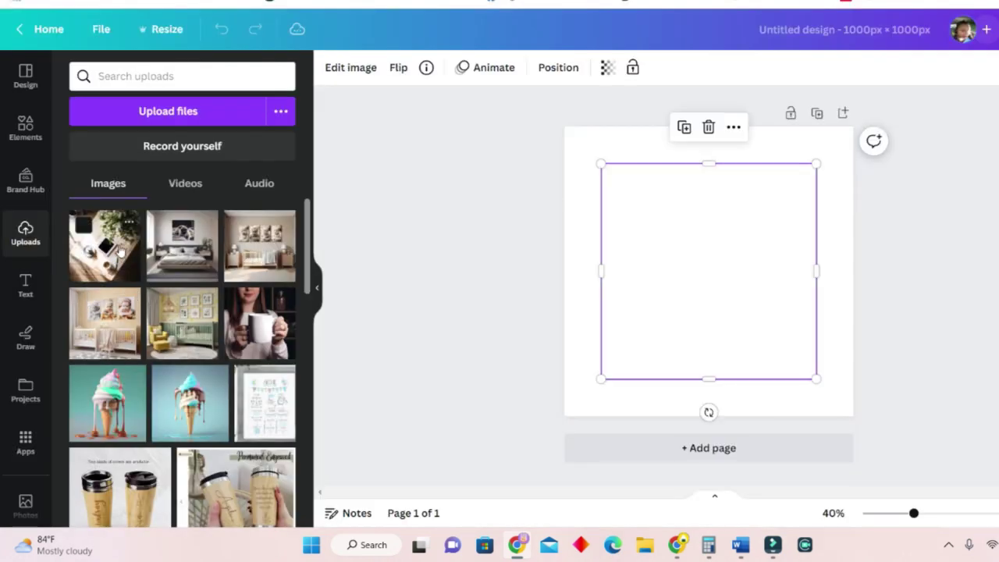
pyautogui.moveTo(600, 163); pyautogui.dragTo(554, 114)
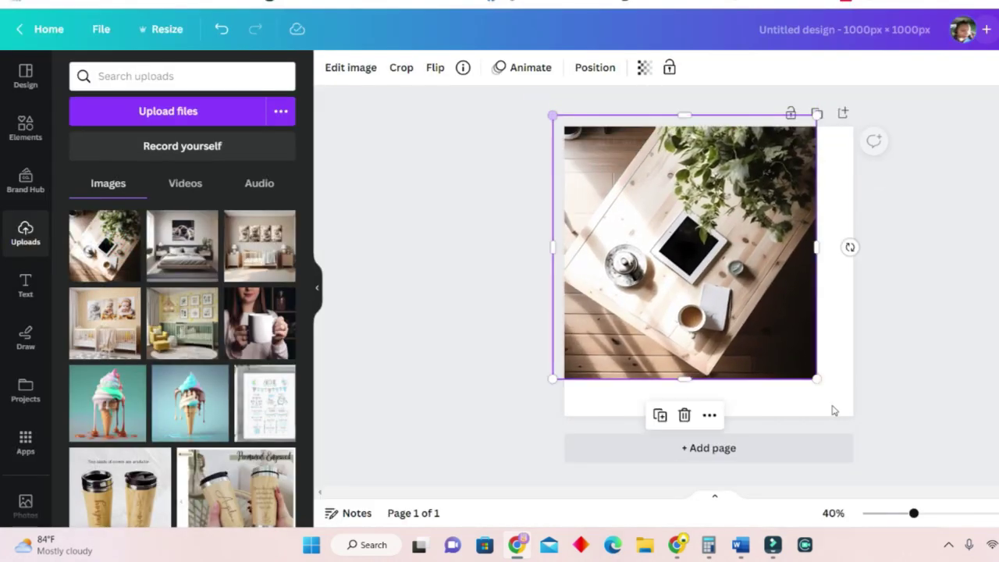
pyautogui.moveTo(817, 378); pyautogui.dragTo(892, 453)
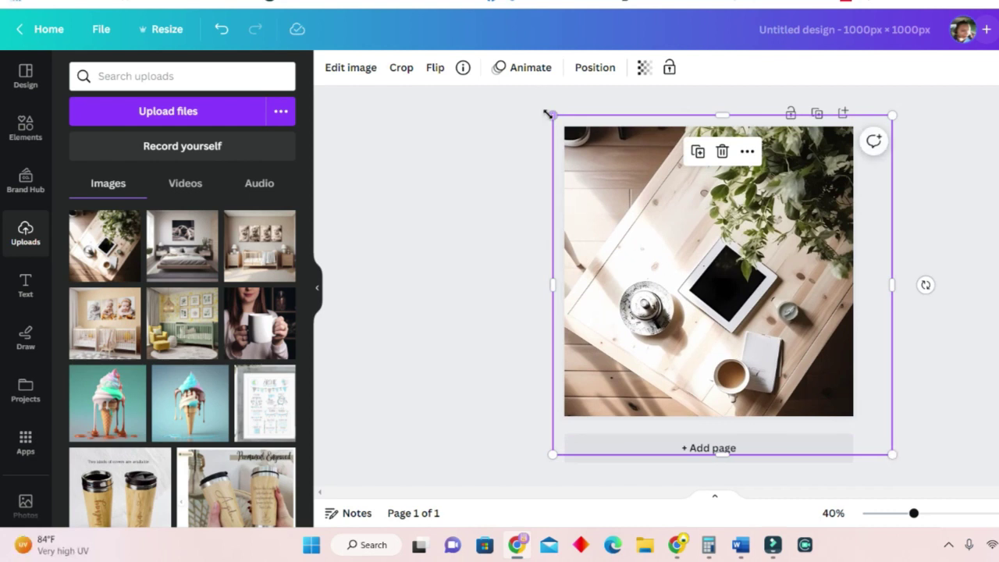
pyautogui.moveTo(549, 114); pyautogui.dragTo(437, 74)
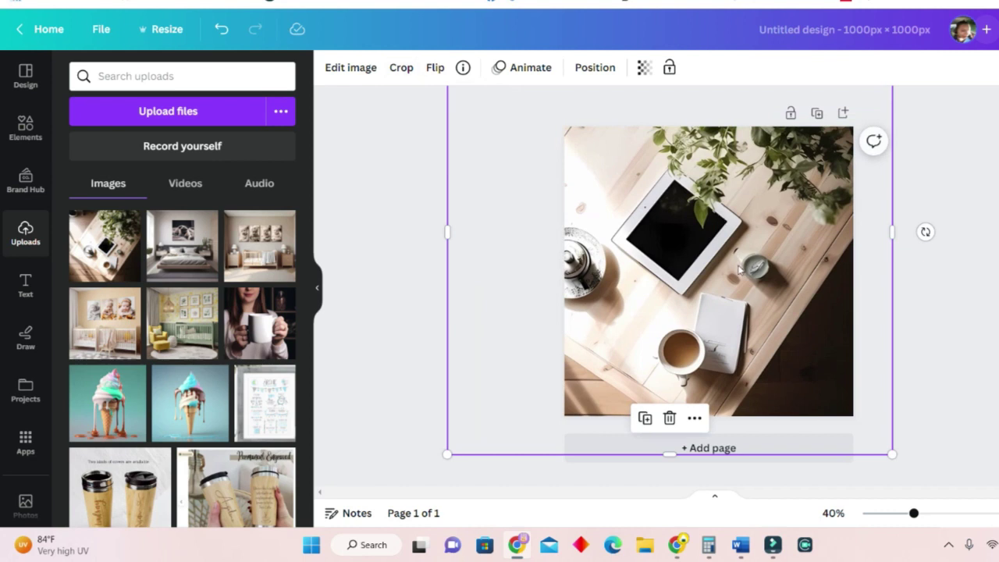
pyautogui.moveTo(739, 270); pyautogui.dragTo(783, 295)
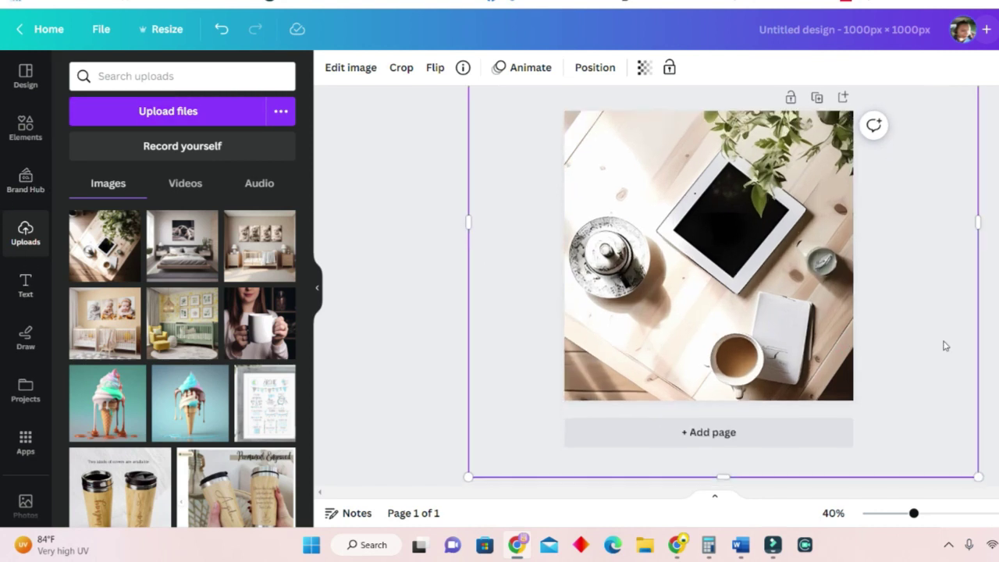
pyautogui.moveTo(723, 494); pyautogui.dragTo(726, 274)
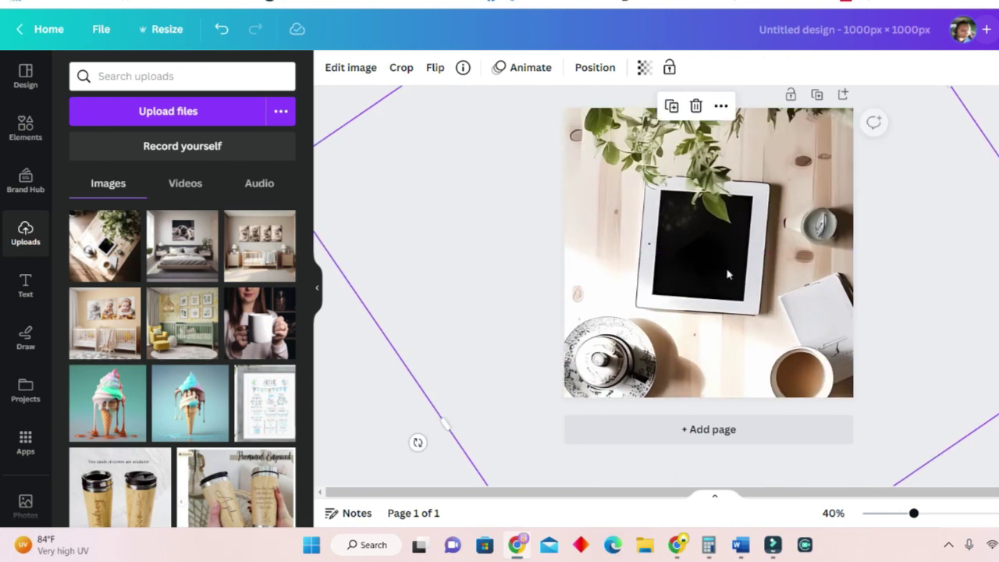
# Add a second page and fill it with the bedroom image, enlarged and positioned around the pug wall art above the bed.
pyautogui.scroll(-2, 763, 368)
pyautogui.click(767, 359)
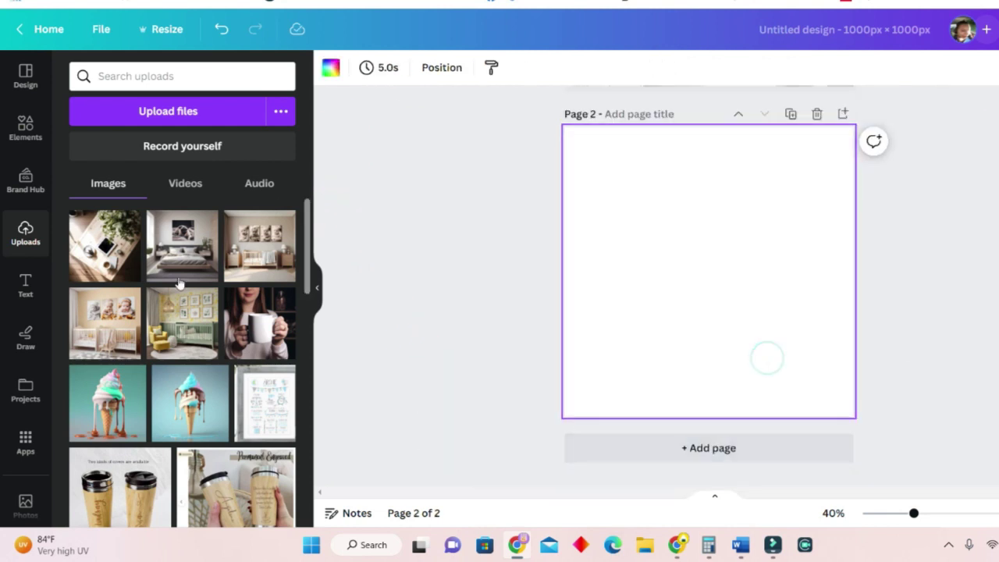
pyautogui.click(162, 224)
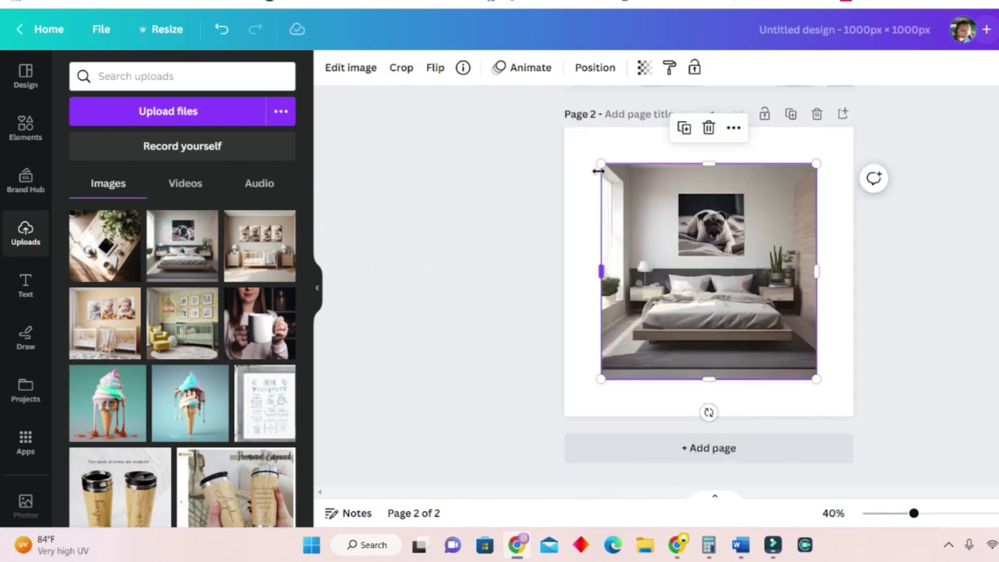
pyautogui.moveTo(598, 170); pyautogui.dragTo(693, 292)
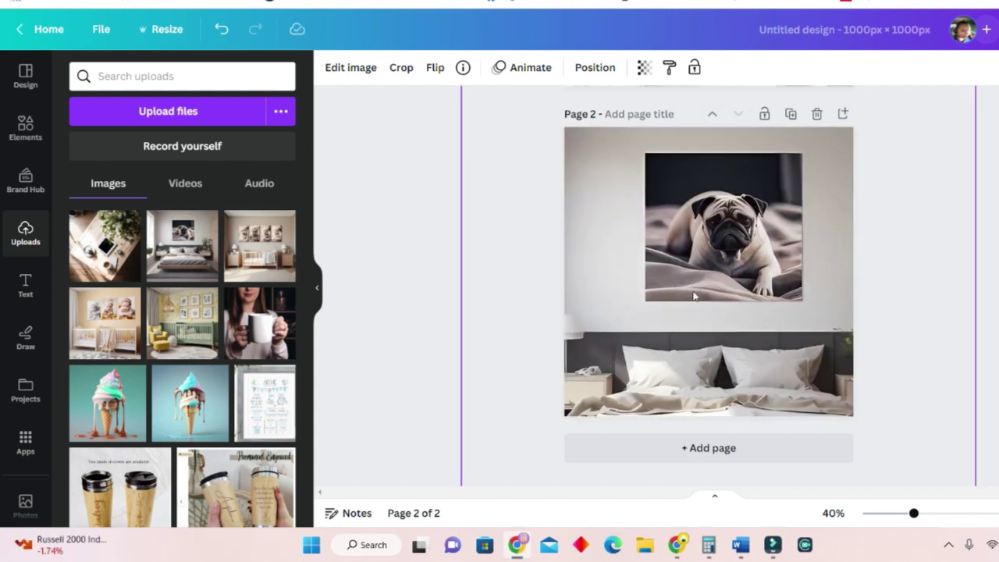
pyautogui.click(945, 212)
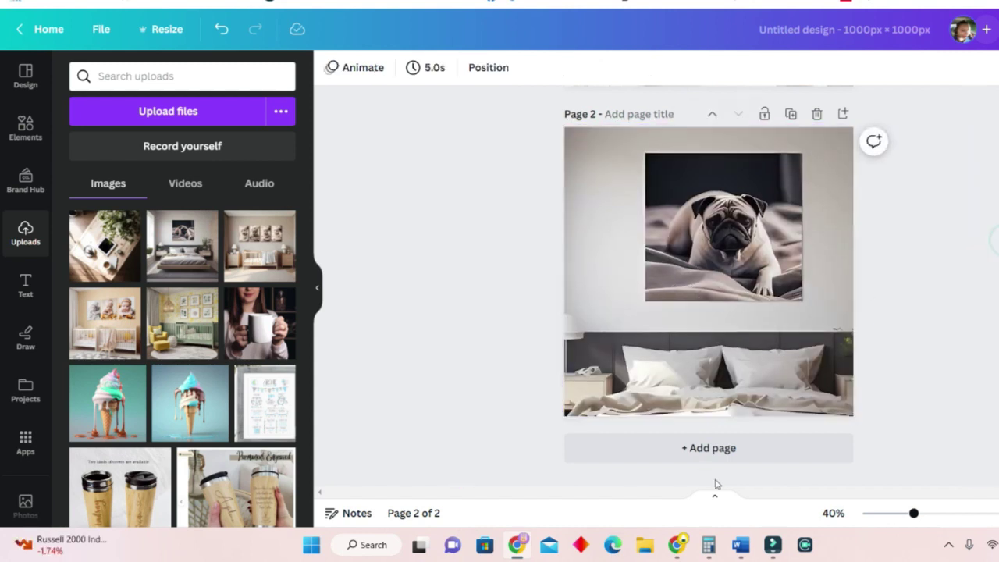
# Add a third page and fill it with the nursery image featuring four baby portraits, enlarged and repositioned over the canvas.
pyautogui.click(726, 447)
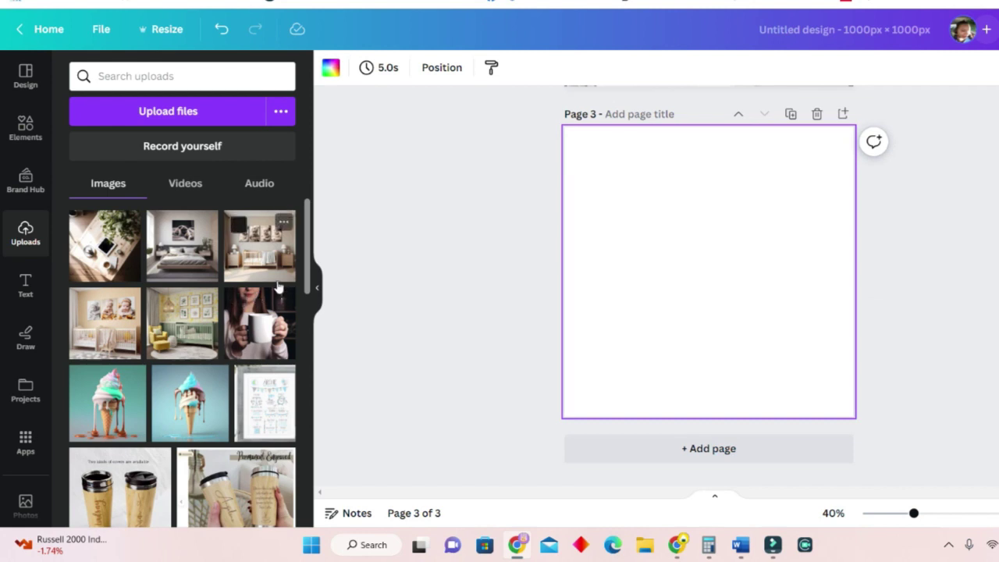
pyautogui.click(260, 248)
pyautogui.moveTo(600, 164); pyautogui.dragTo(493, 55)
pyautogui.moveTo(816, 379); pyautogui.dragTo(849, 420)
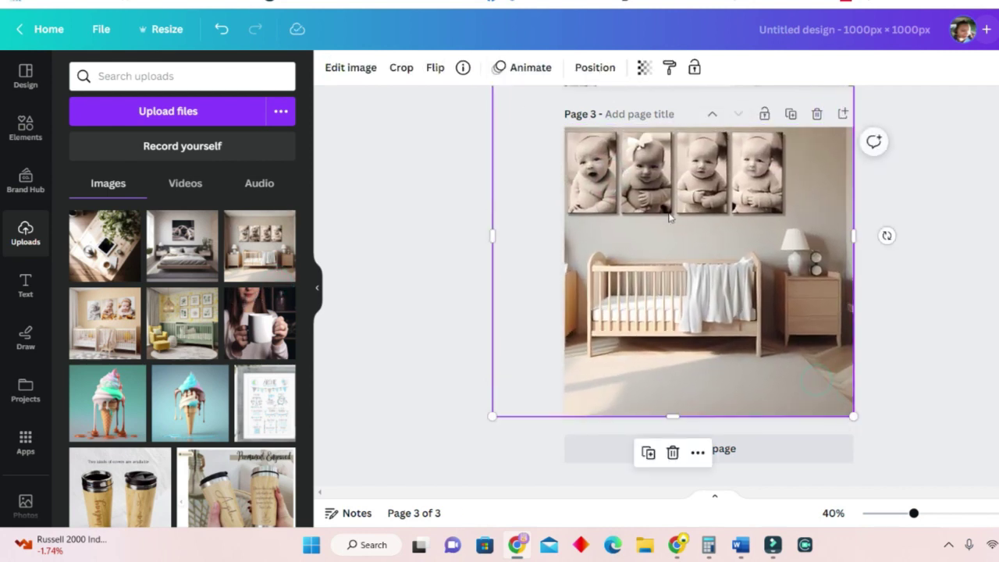
pyautogui.moveTo(669, 216); pyautogui.dragTo(702, 240)
pyautogui.click(901, 270)
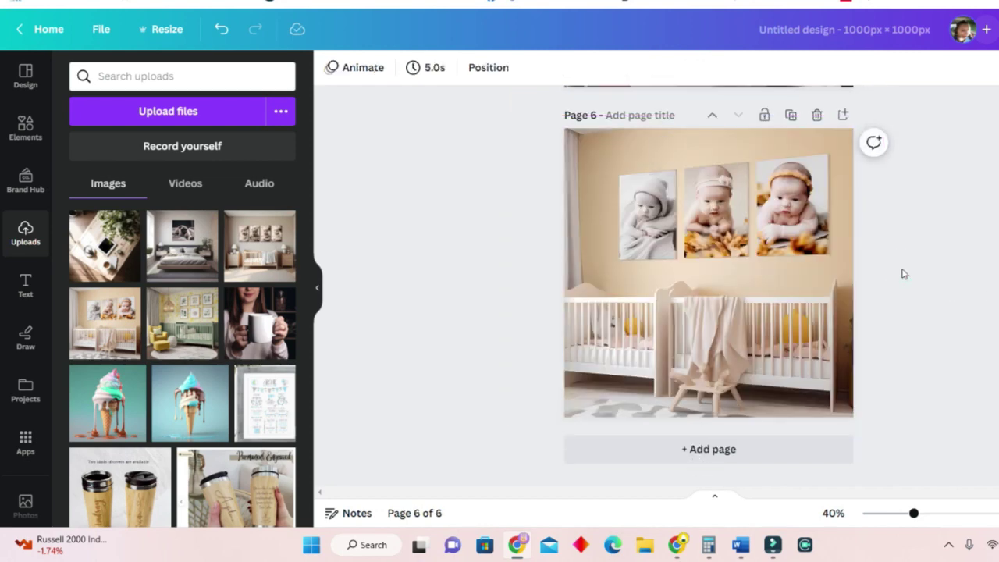
# Add a white-bordered portrait frame to page 6, shrunk and positioned to cover the middle baby portrait.
pyautogui.click(25, 129)
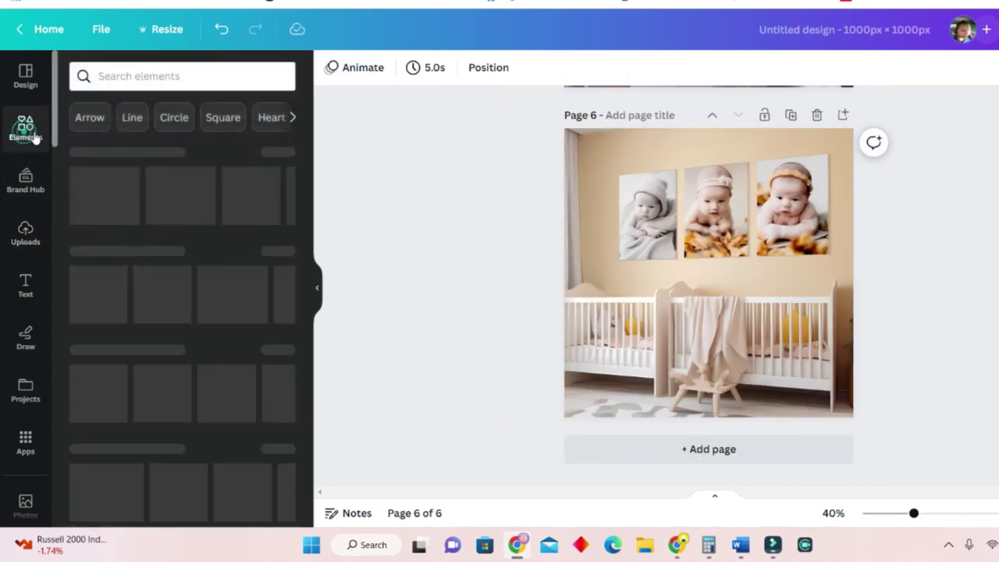
pyautogui.scroll(-4, 172, 316)
pyautogui.scroll(-5, 174, 322)
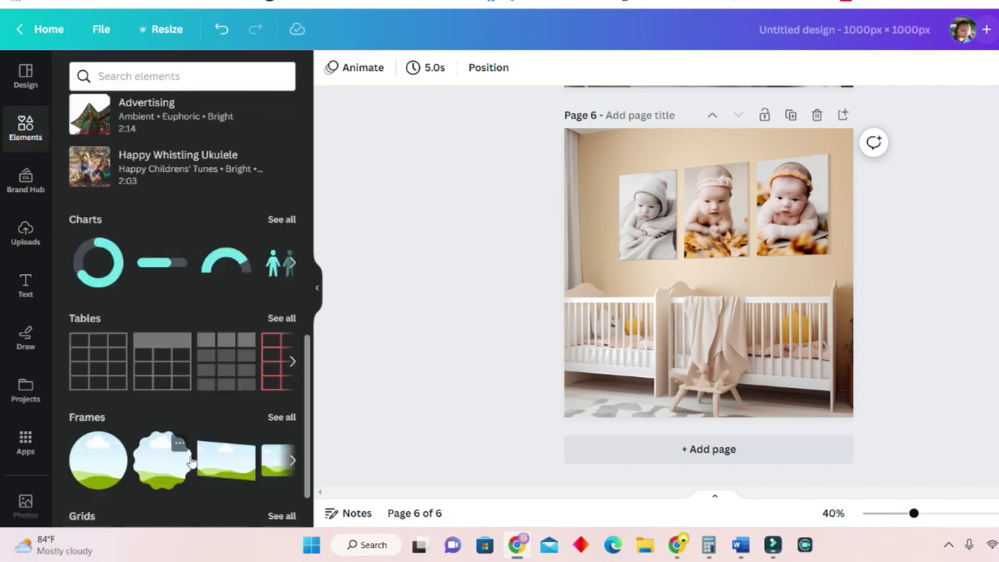
pyautogui.click(281, 417)
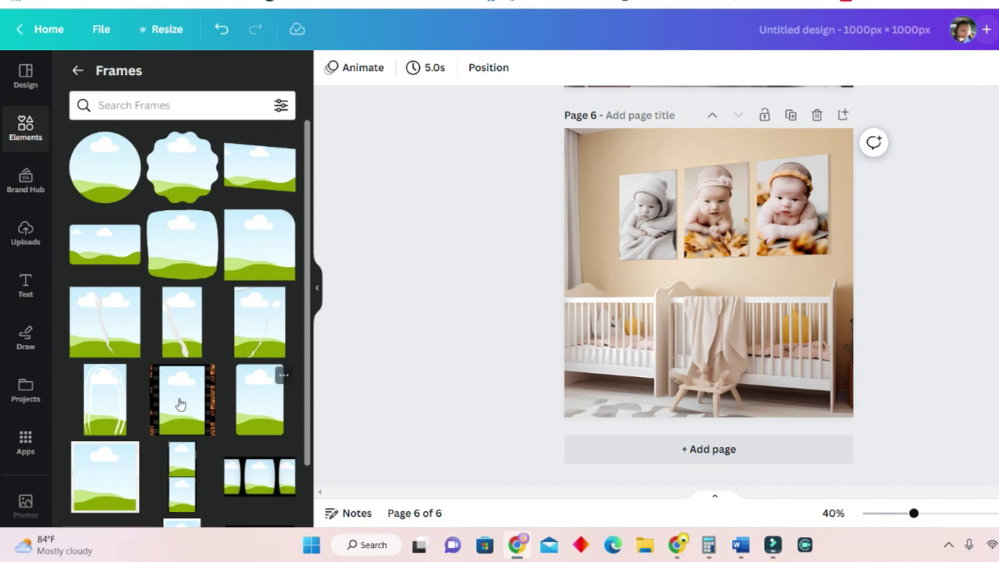
pyautogui.scroll(-5, 180, 404)
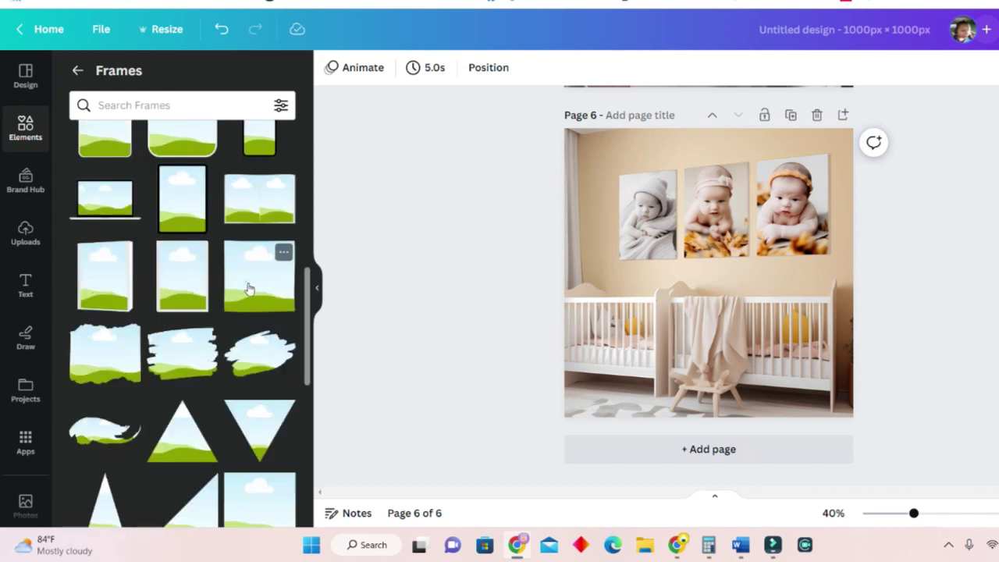
pyautogui.click(248, 289)
pyautogui.press('Delete')
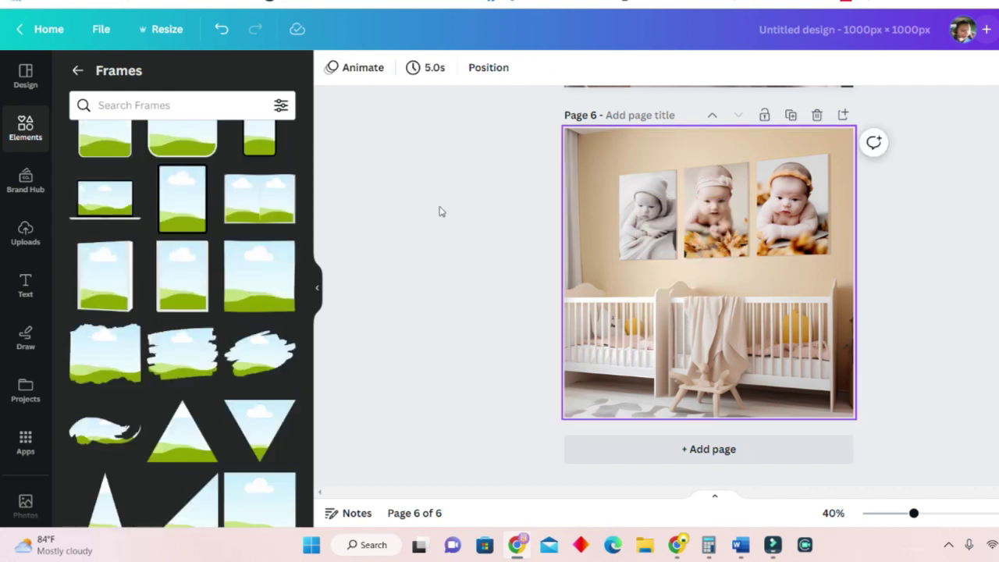
pyautogui.click(195, 302)
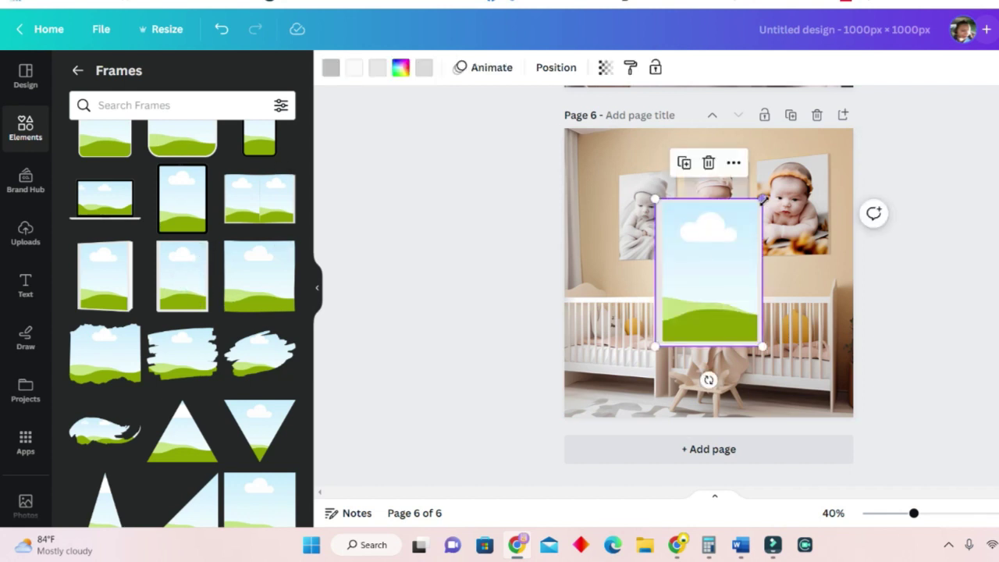
pyautogui.moveTo(763, 398); pyautogui.dragTo(752, 279)
pyautogui.moveTo(722, 234); pyautogui.dragTo(733, 226)
pyautogui.moveTo(743, 177); pyautogui.dragTo(751, 164)
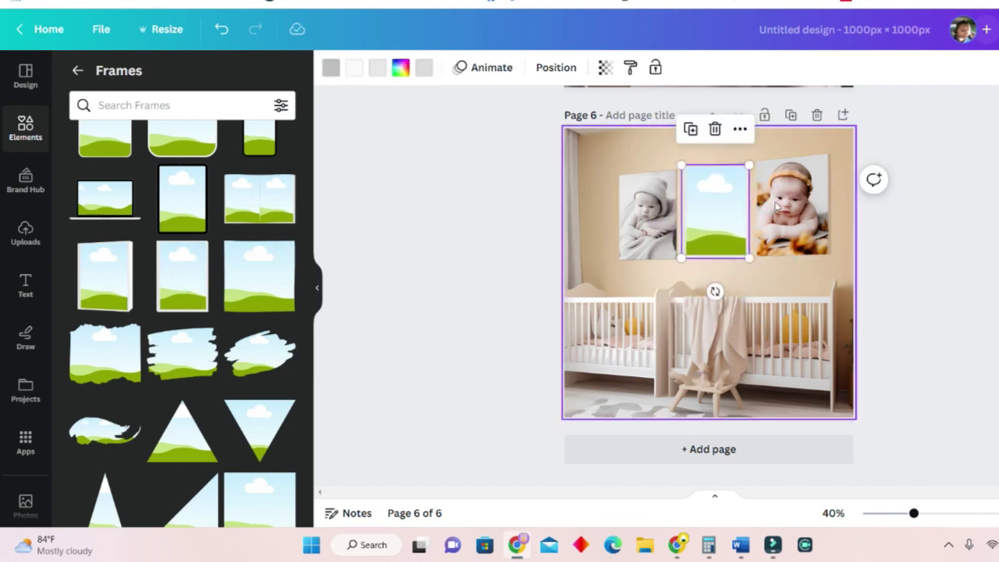
# Duplicate the frame twice and fit the copies over the other two baby portraits, sizing each to its picture.
pyautogui.hotkey('ctrl', 'd')
pyautogui.moveTo(714, 214); pyautogui.dragTo(830, 261)
pyautogui.hotkey('ctrl', 'd')
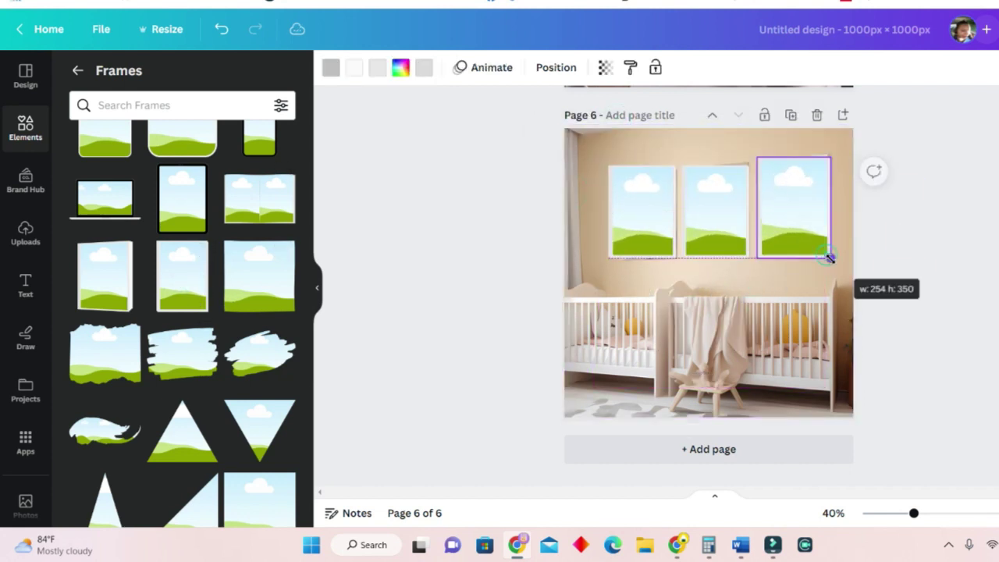
pyautogui.click(718, 169)
pyautogui.click(826, 252)
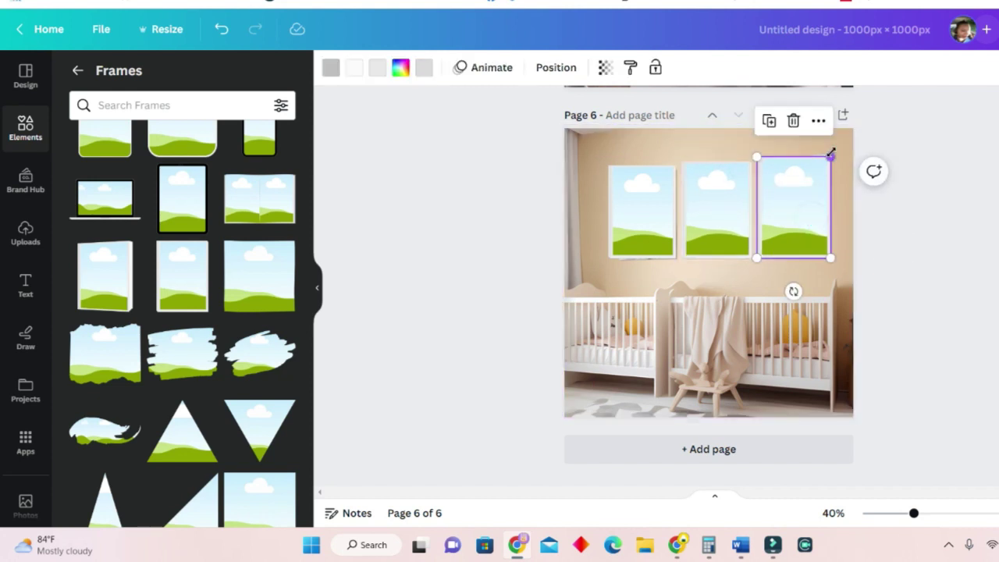
pyautogui.click(960, 257)
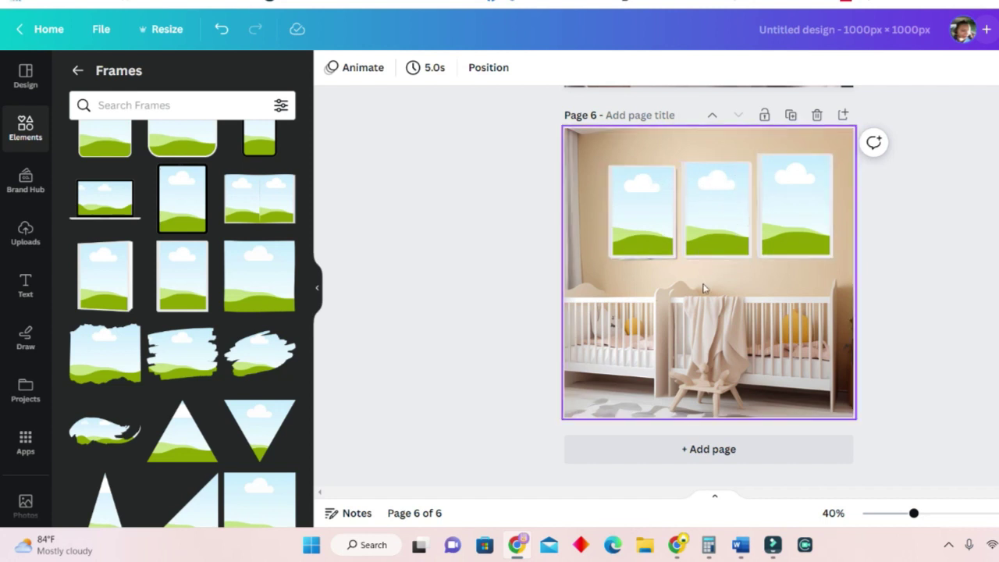
# Delete page 5 with the mug image and page 3 with the four-portrait nursery image.
pyautogui.scroll(5, 739, 237)
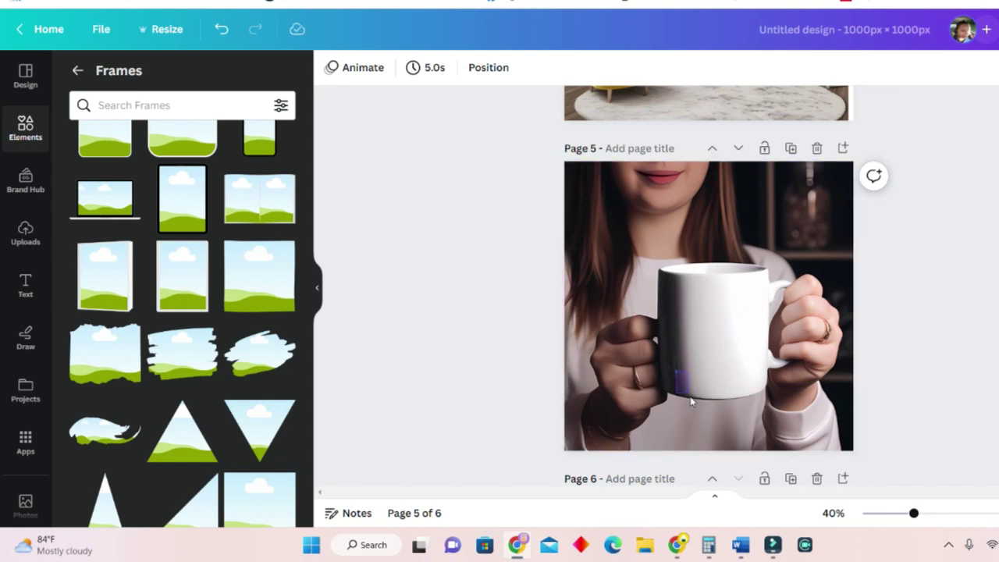
pyautogui.click(676, 373)
pyautogui.click(727, 317)
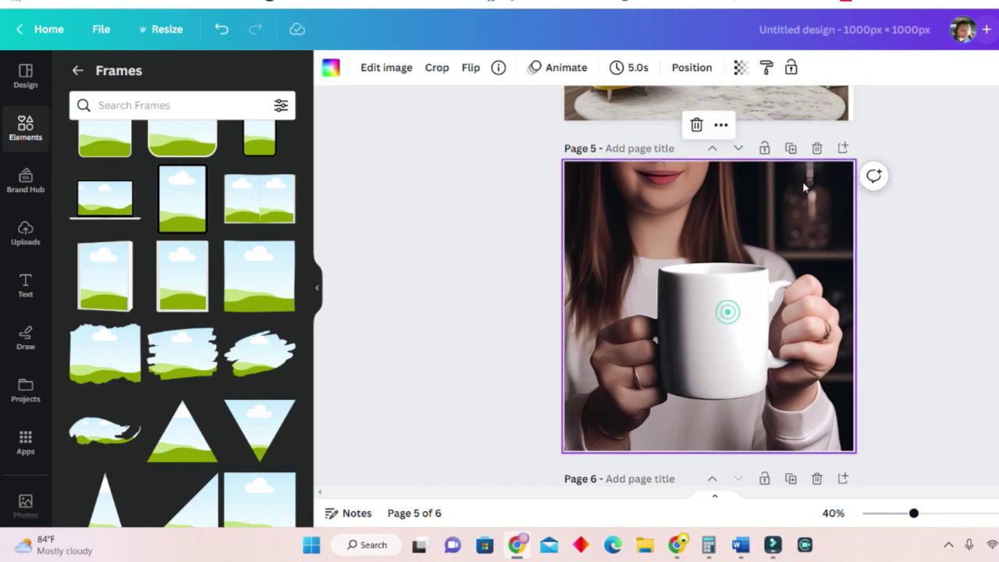
pyautogui.click(816, 147)
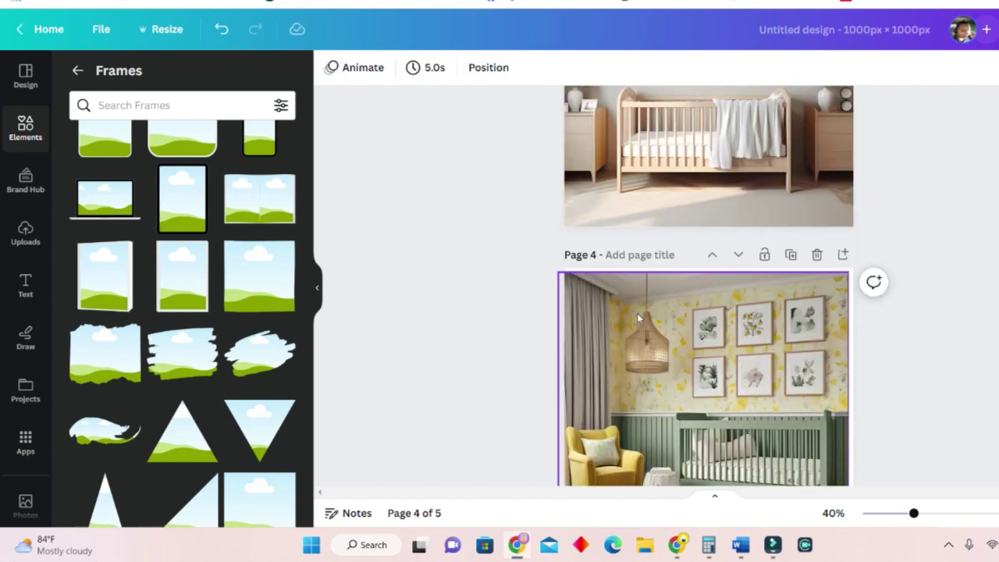
pyautogui.scroll(3, 777, 339)
pyautogui.scroll(-1, 790, 414)
pyautogui.scroll(2, 704, 216)
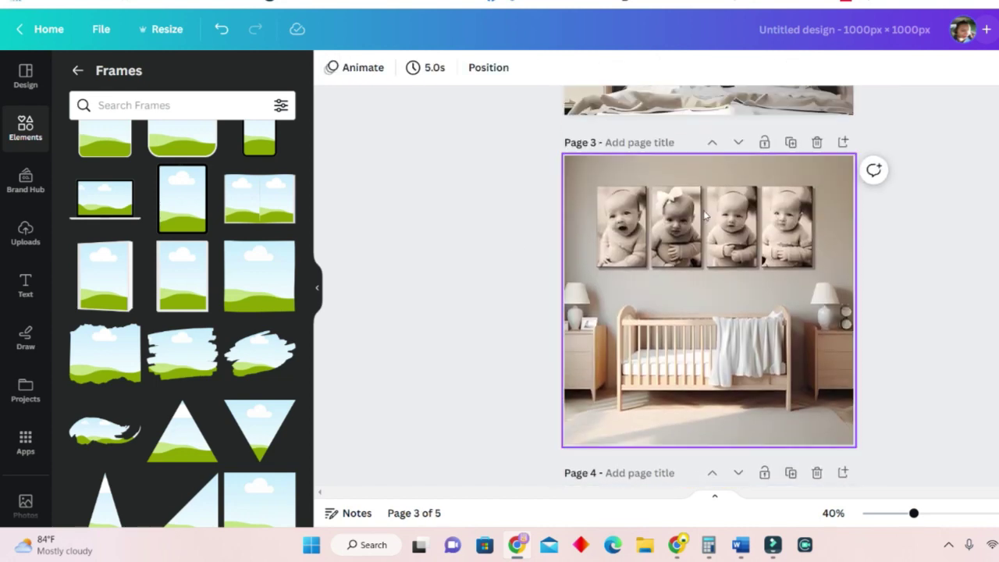
pyautogui.click(661, 248)
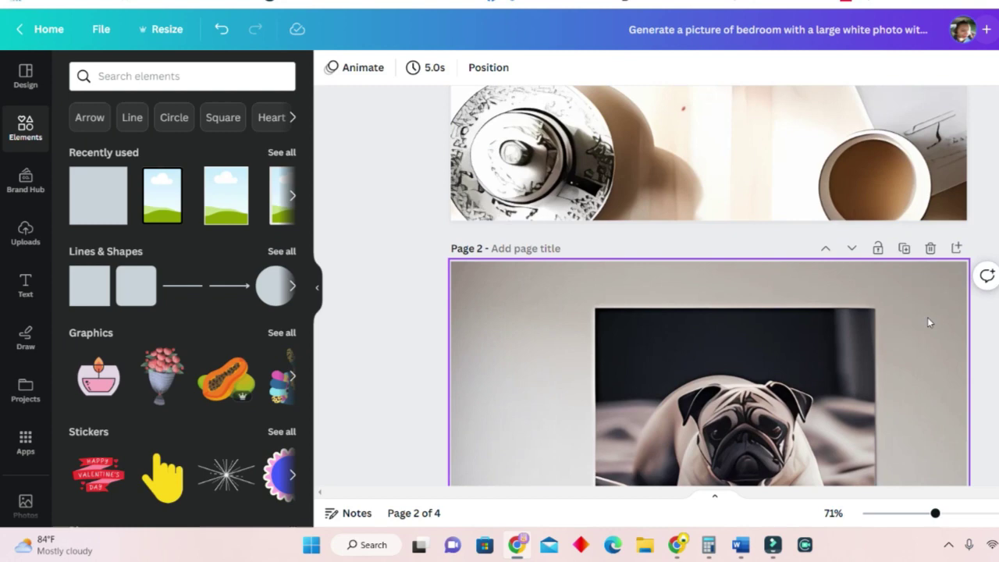
# Try a square frame with a white film-style border over the pug wall art on page 2.
pyautogui.scroll(-5, 927, 317)
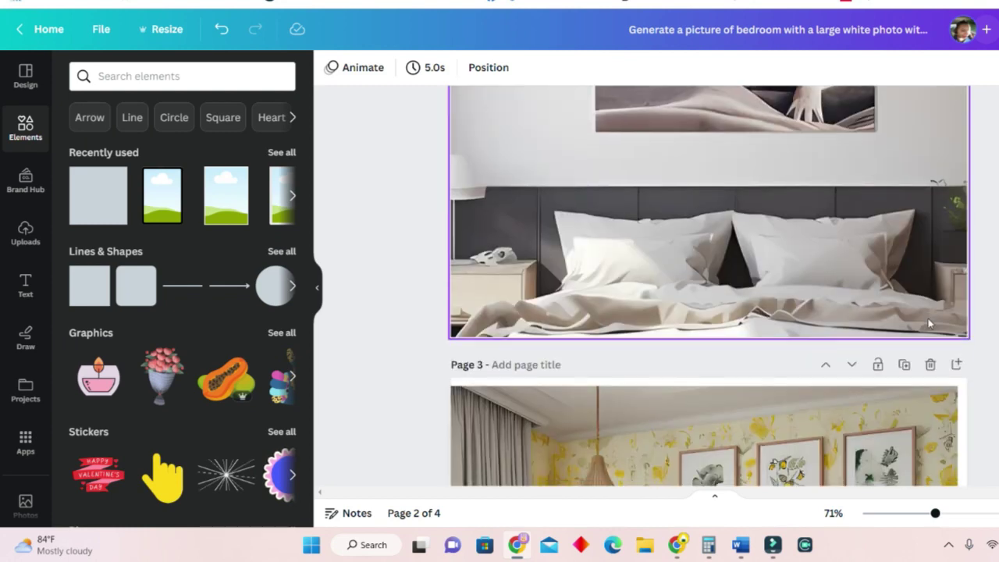
pyautogui.scroll(6, 901, 363)
pyautogui.scroll(-2, 902, 363)
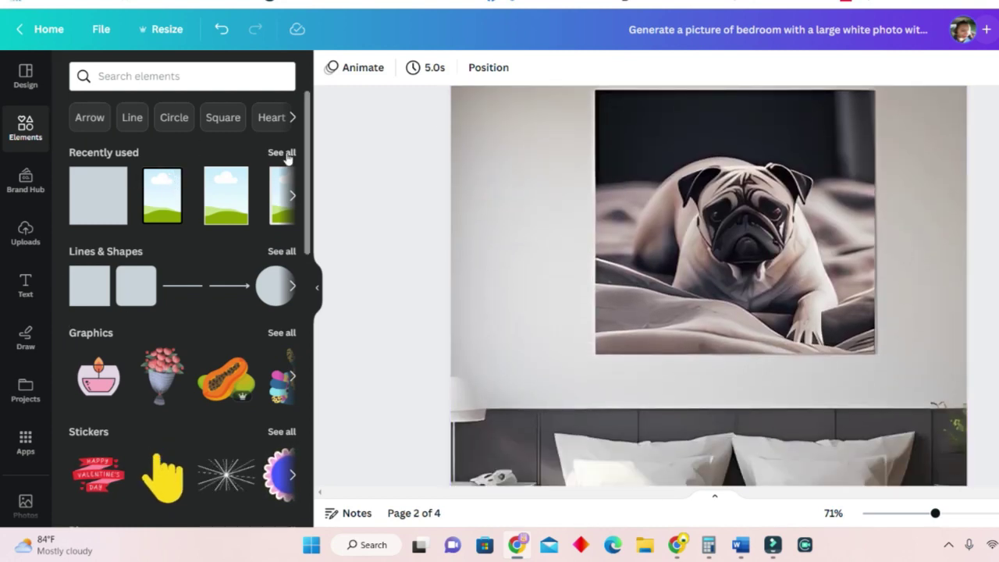
pyautogui.scroll(-8, 227, 288)
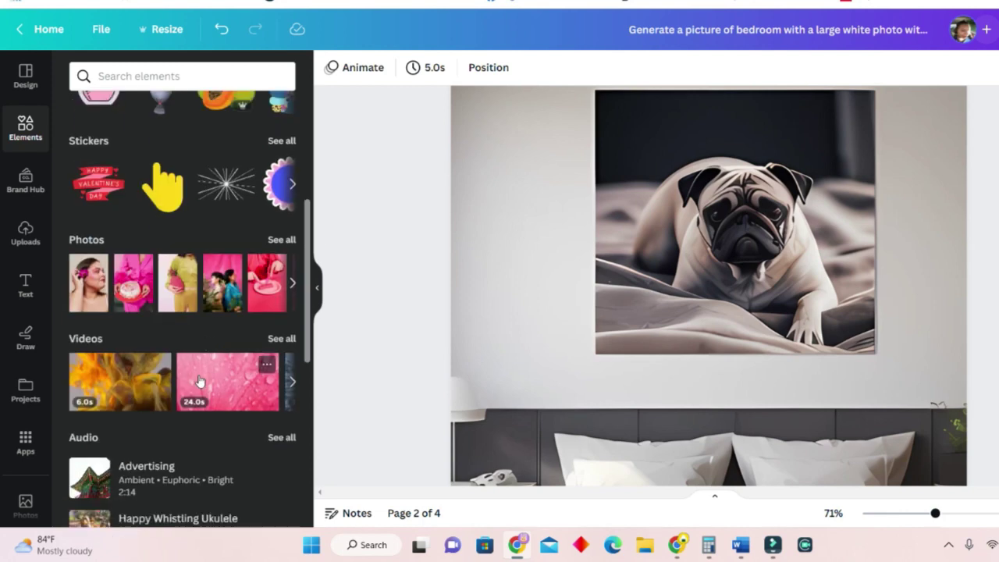
pyautogui.click(279, 419)
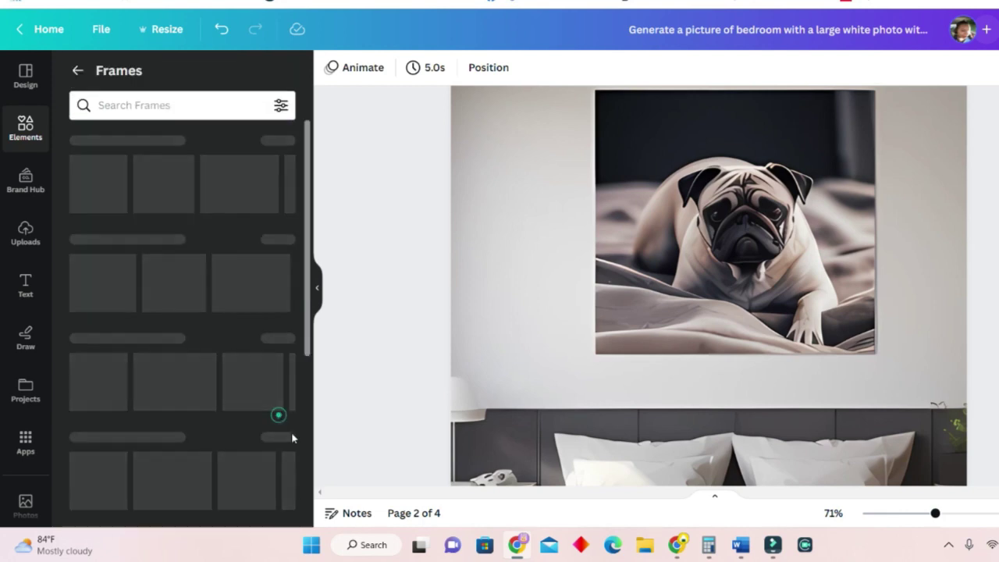
pyautogui.scroll(-1, 173, 434)
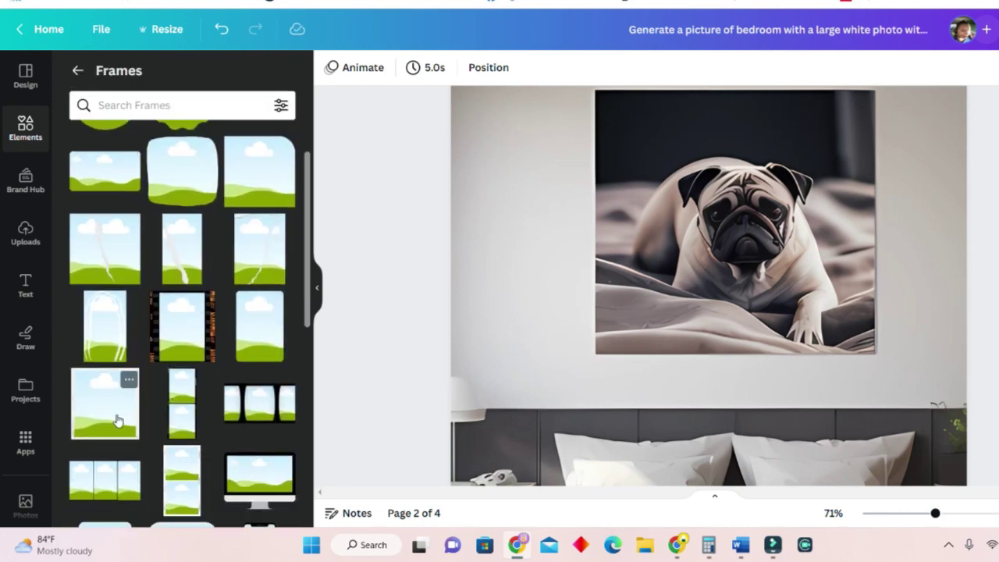
pyautogui.scroll(1, 516, 372)
pyautogui.click(101, 422)
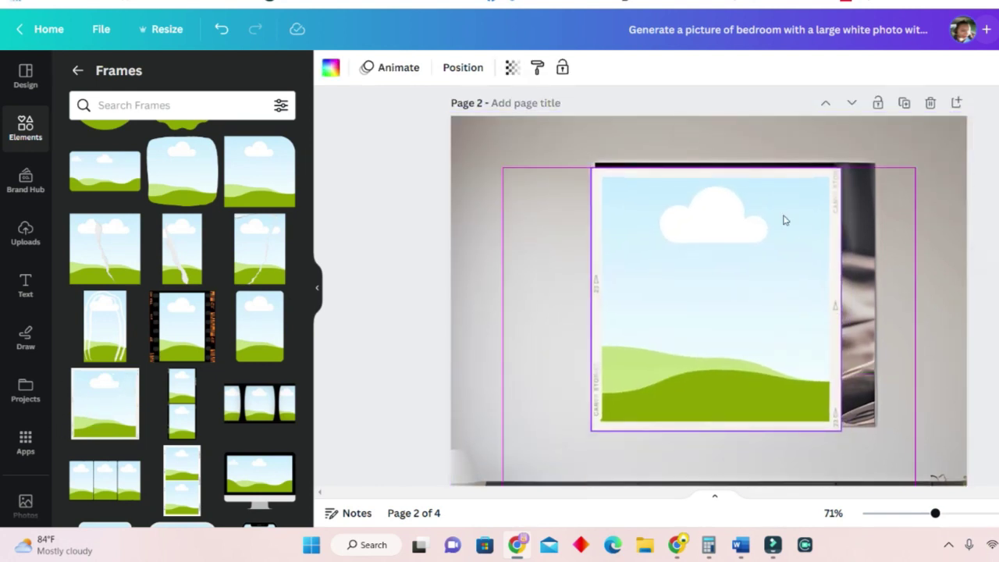
pyautogui.click(785, 220)
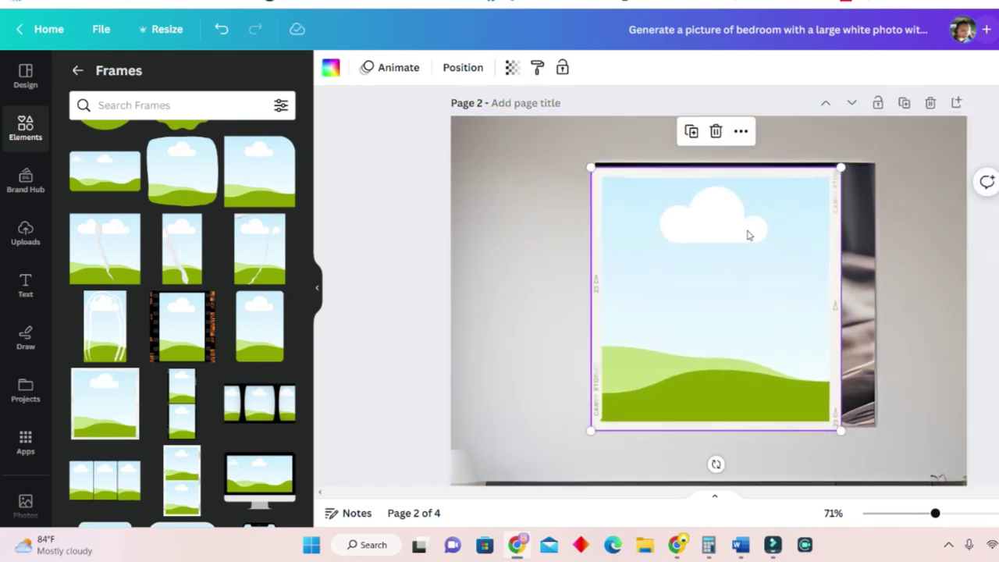
# Swap the bordered frame for the borderless square frame with uneven edges, enlarged to cover the pug wall art.
pyautogui.click(273, 276)
pyautogui.moveTo(668, 406); pyautogui.dragTo(668, 325)
pyautogui.moveTo(843, 423); pyautogui.dragTo(880, 451)
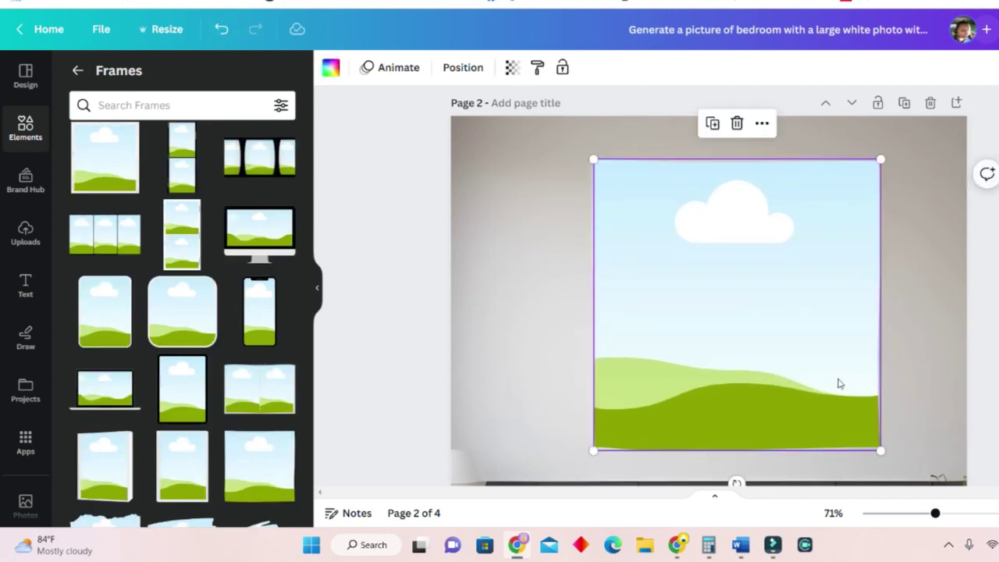
pyautogui.click(931, 340)
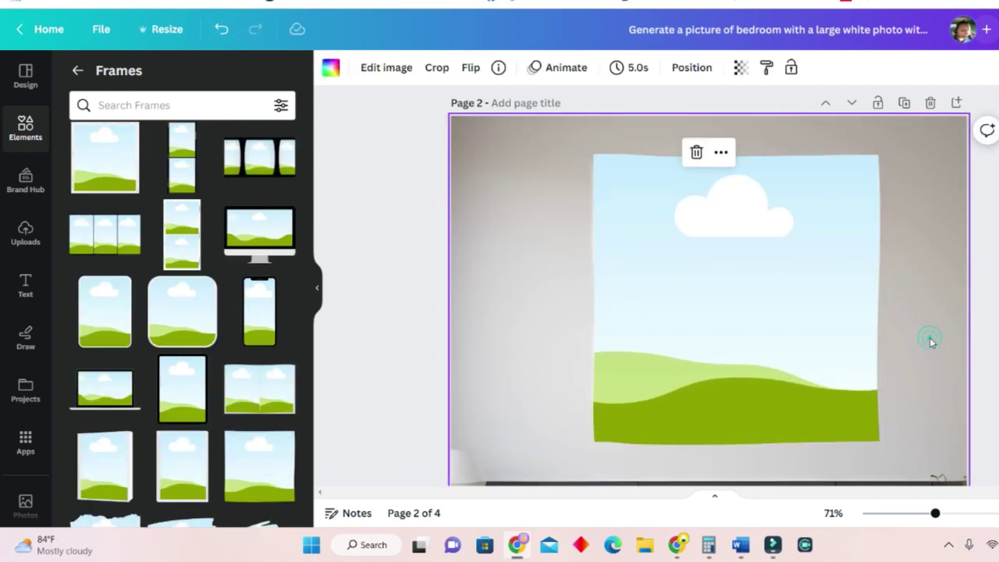
# Replace the uneven frame with the straight-edged square frame, resized and positioned to cover the pug wall art.
pyautogui.scroll(-3, 937, 418)
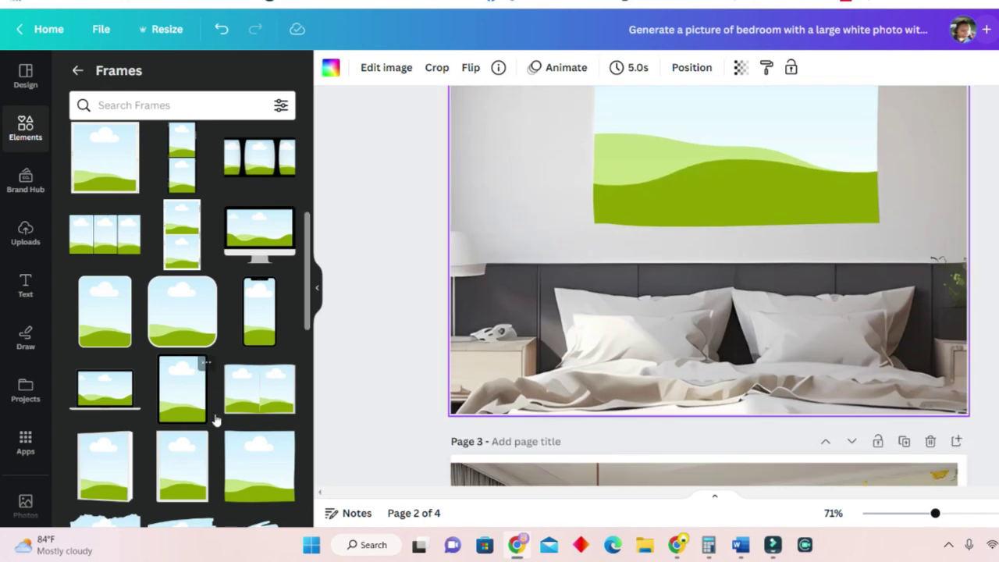
pyautogui.scroll(-4, 217, 418)
pyautogui.click(719, 122)
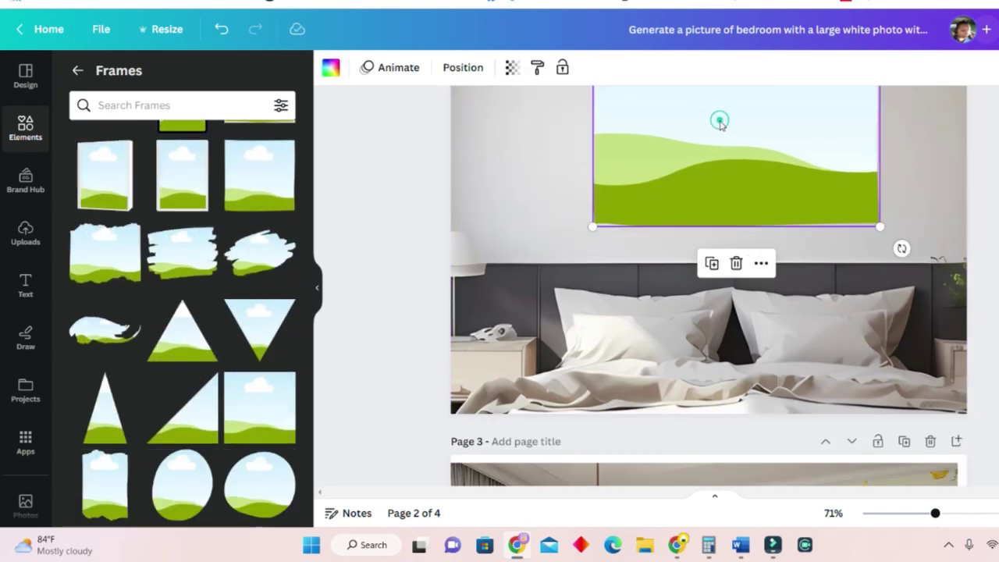
pyautogui.scroll(4, 720, 134)
pyautogui.scroll(-2, 707, 350)
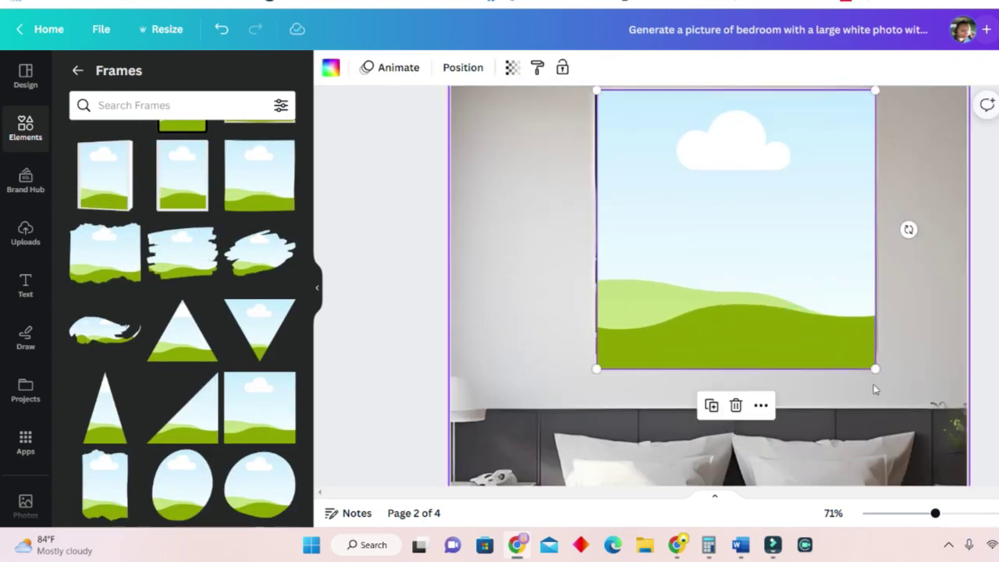
pyautogui.scroll(2, 918, 316)
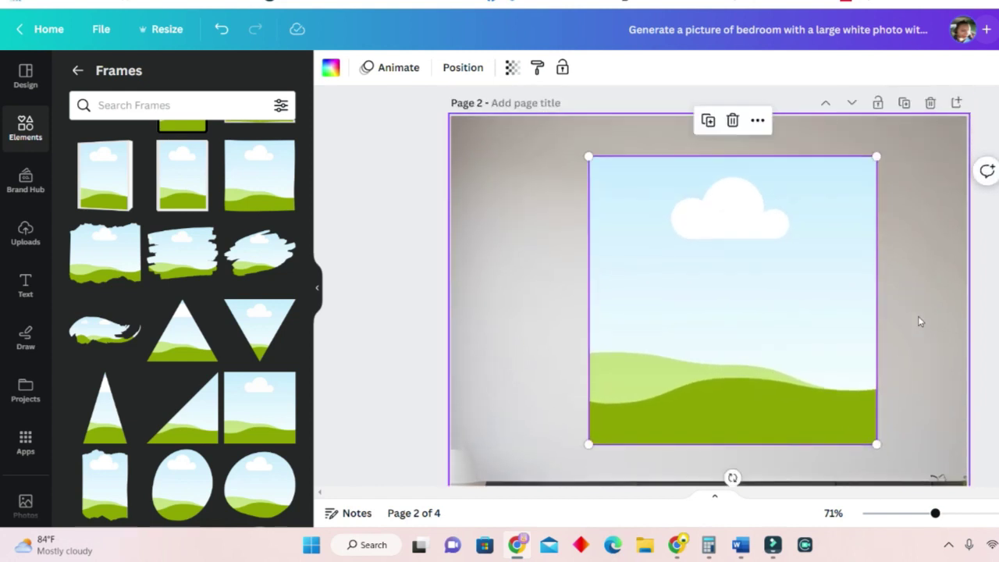
pyautogui.click(918, 321)
# Zoom out to 38% and review the tabletop, bedroom and nursery pages of the design.
pyautogui.scroll(-4, 918, 320)
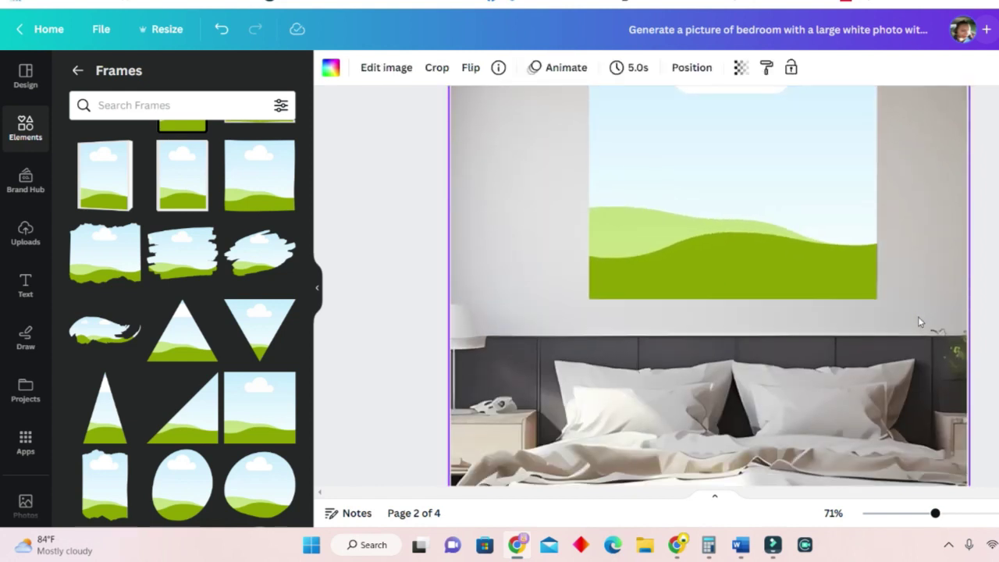
pyautogui.scroll(-6, 886, 334)
pyautogui.moveTo(936, 514); pyautogui.dragTo(911, 514)
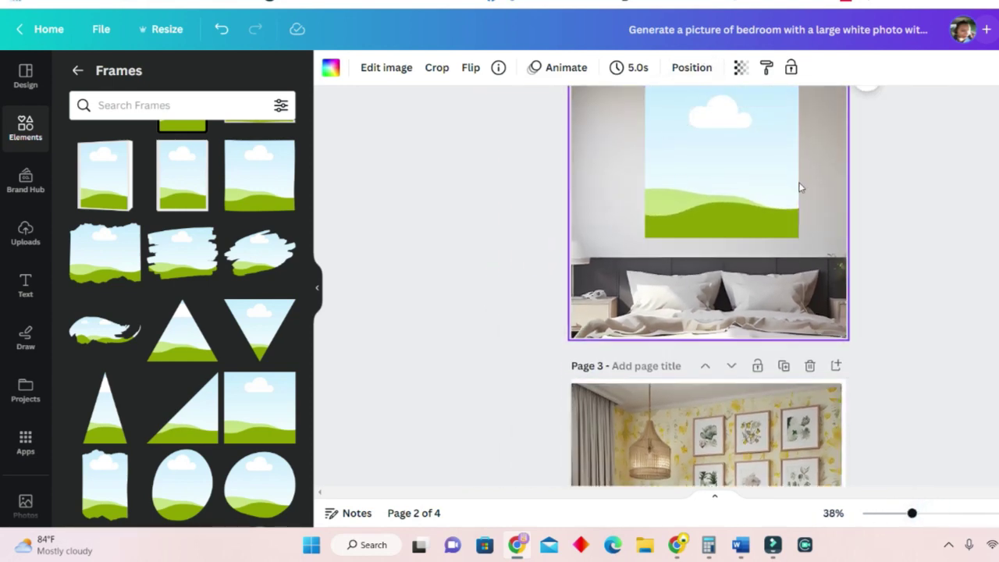
pyautogui.scroll(-1, 521, 475)
pyautogui.scroll(-4, 521, 475)
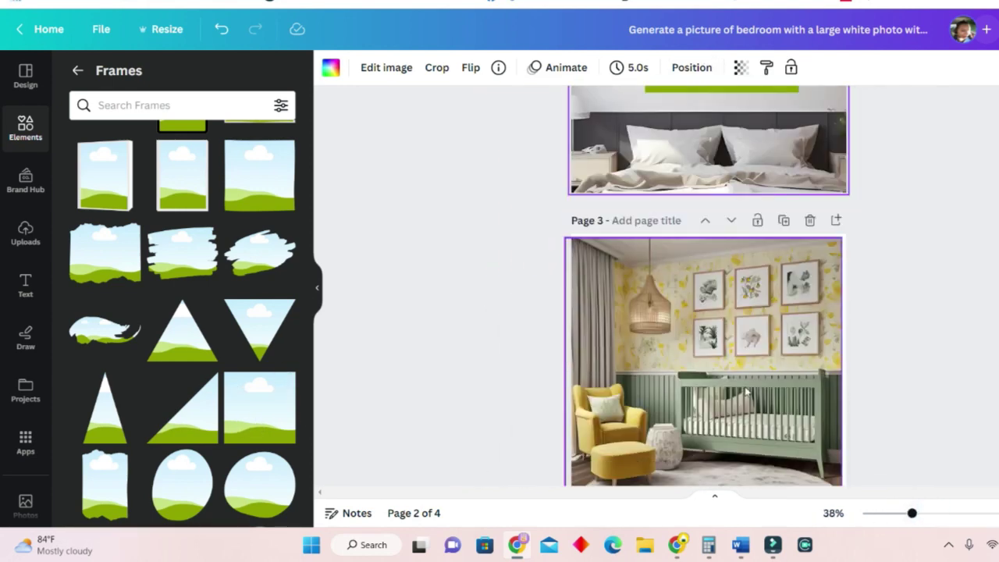
pyautogui.scroll(10, 751, 384)
pyautogui.scroll(3, 751, 384)
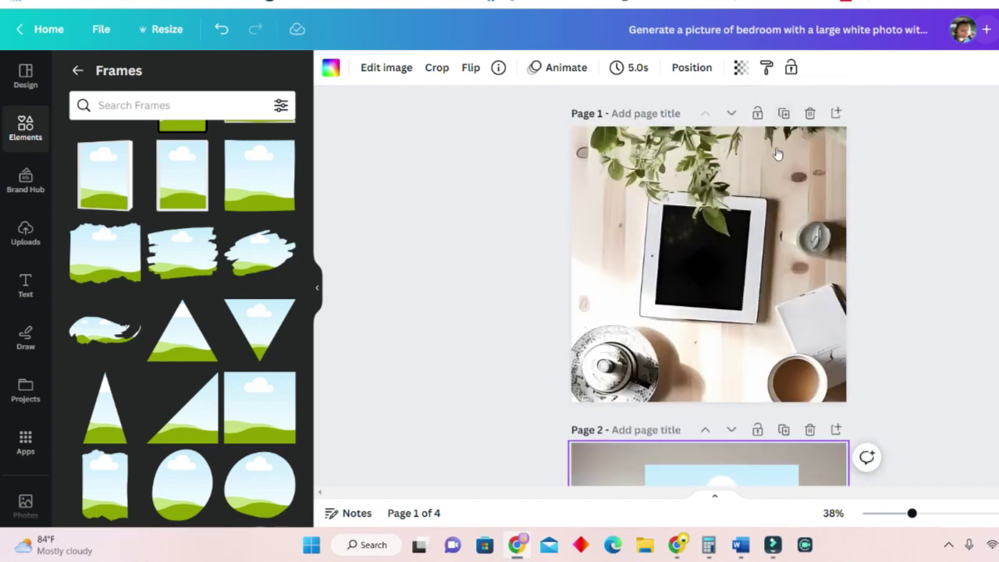
pyautogui.scroll(-5, 754, 332)
# Remove the square frame covering the pug wall art on page 2.
pyautogui.click(773, 270)
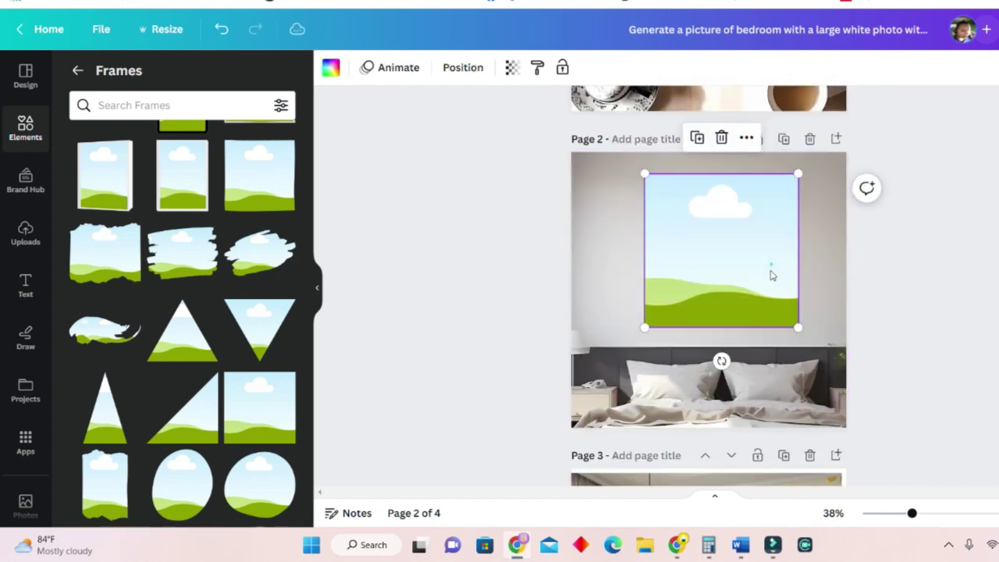
pyautogui.hotkey('ctrl', 'v')
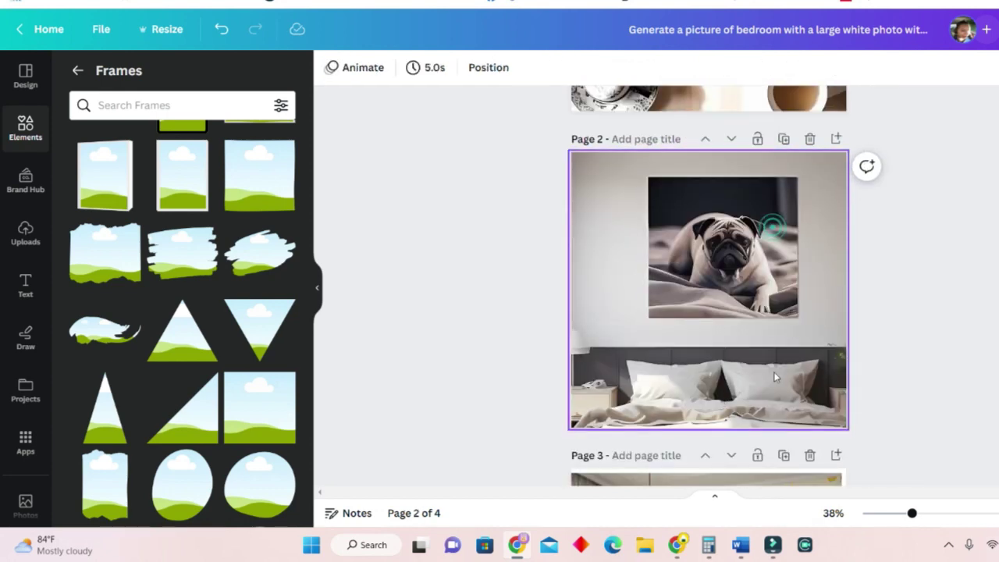
pyautogui.scroll(-5, 774, 375)
pyautogui.scroll(-2, 773, 377)
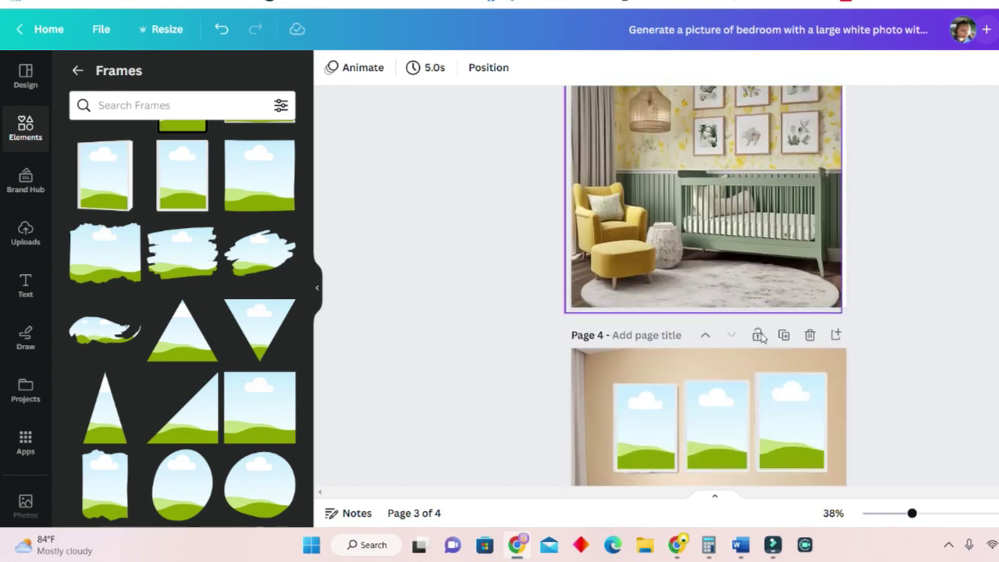
# Undo the removal of the square frame over the wall art on page 2.
pyautogui.scroll(-3, 836, 408)
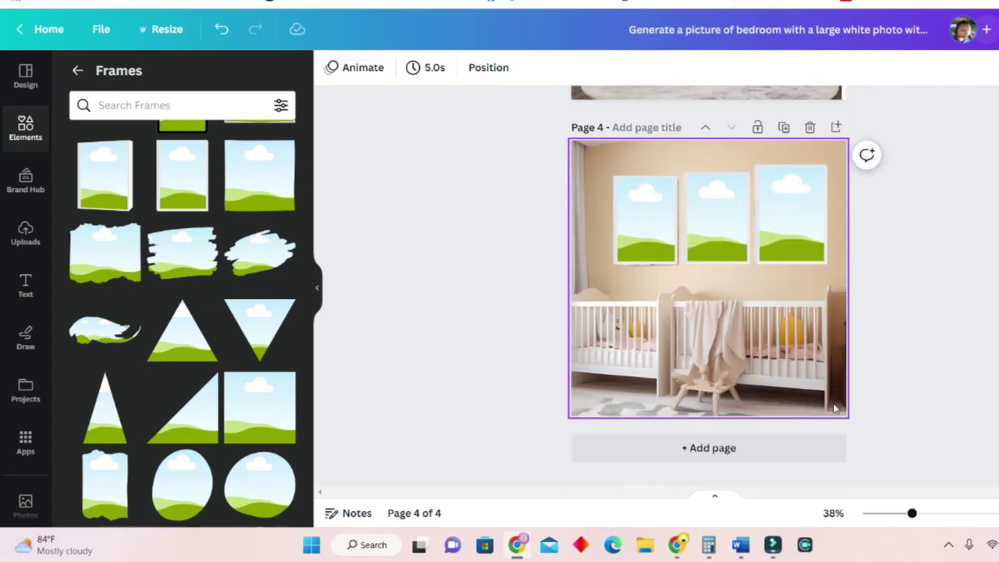
pyautogui.scroll(10, 761, 377)
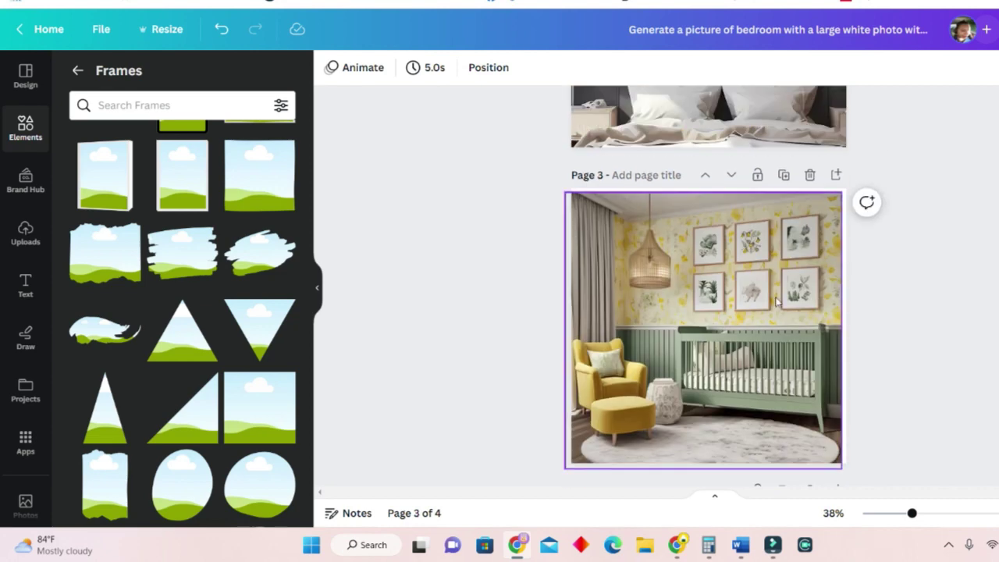
pyautogui.click(223, 29)
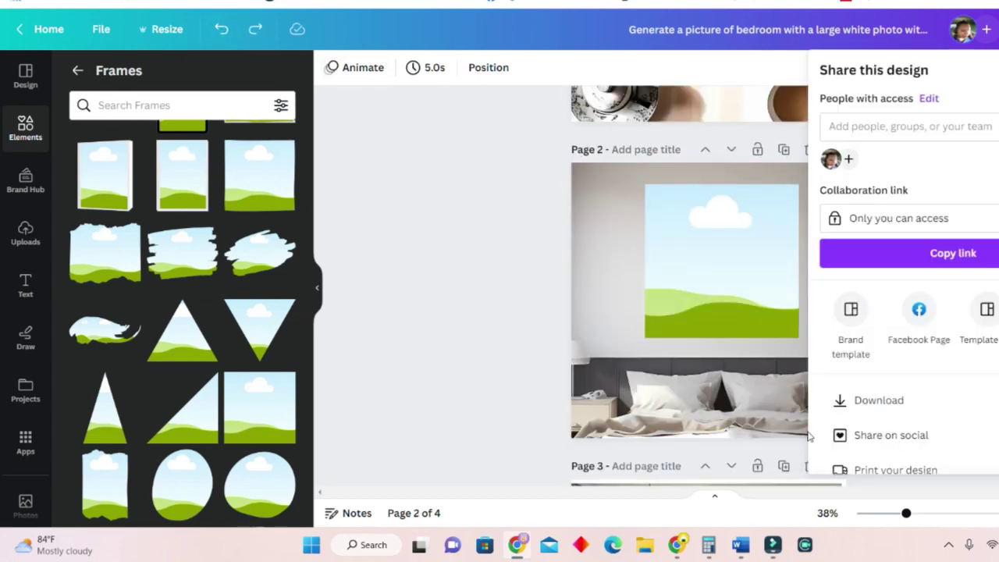
# Download all four pages of the design as PNG files at 1,000 × 1,000 px and open the downloaded zip archive.
pyautogui.scroll(-1, 906, 355)
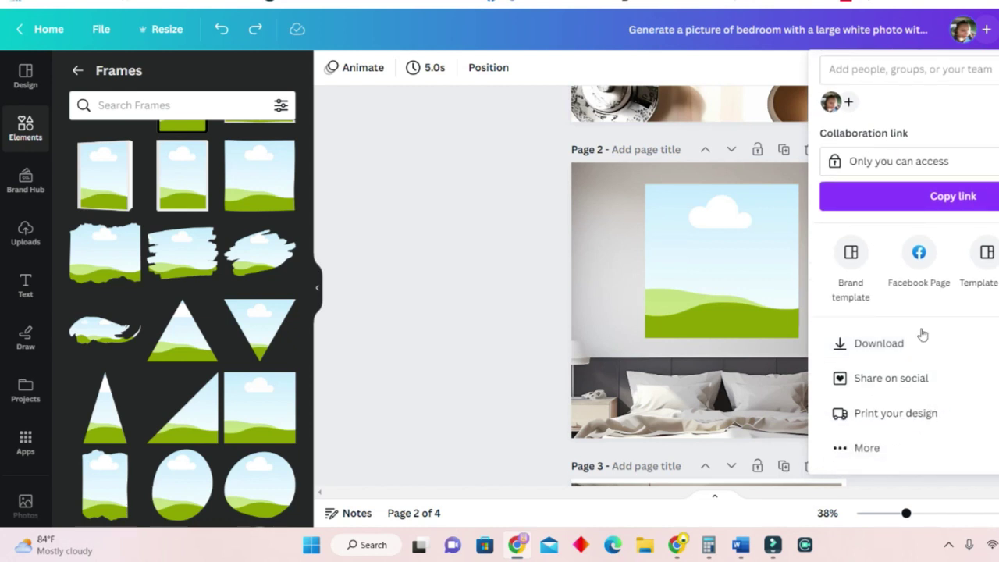
pyautogui.click(920, 335)
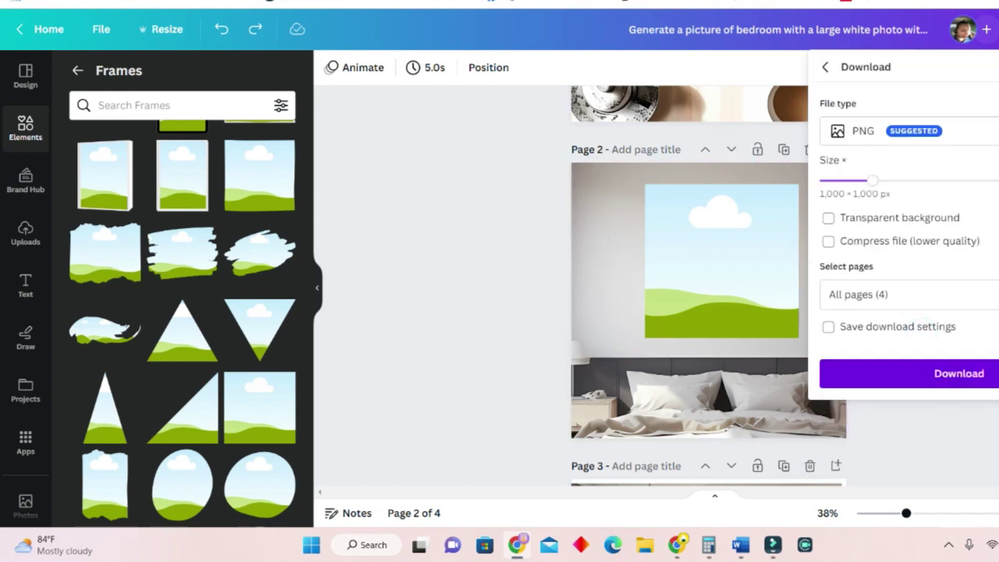
pyautogui.click(959, 378)
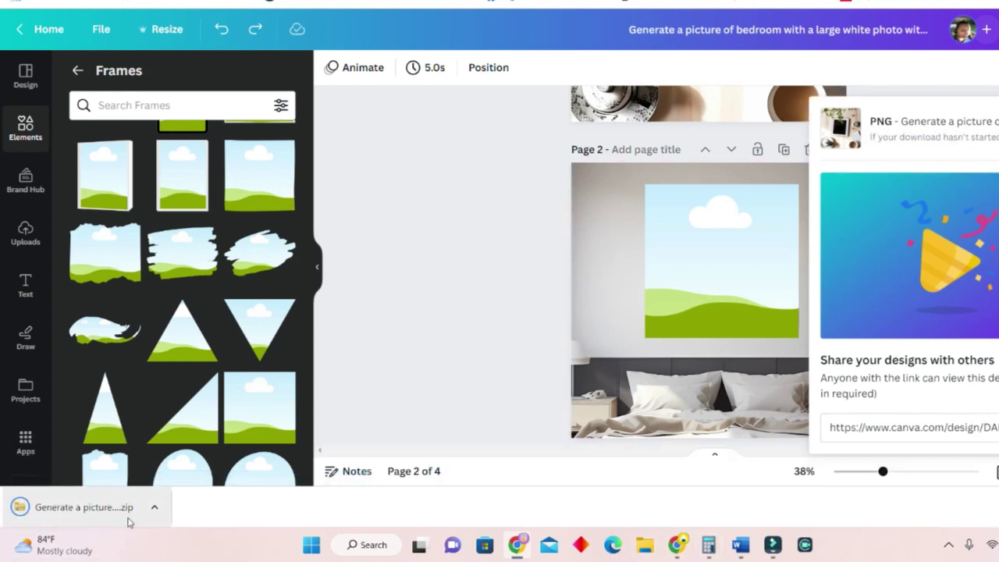
pyautogui.click(125, 517)
pyautogui.click(127, 509)
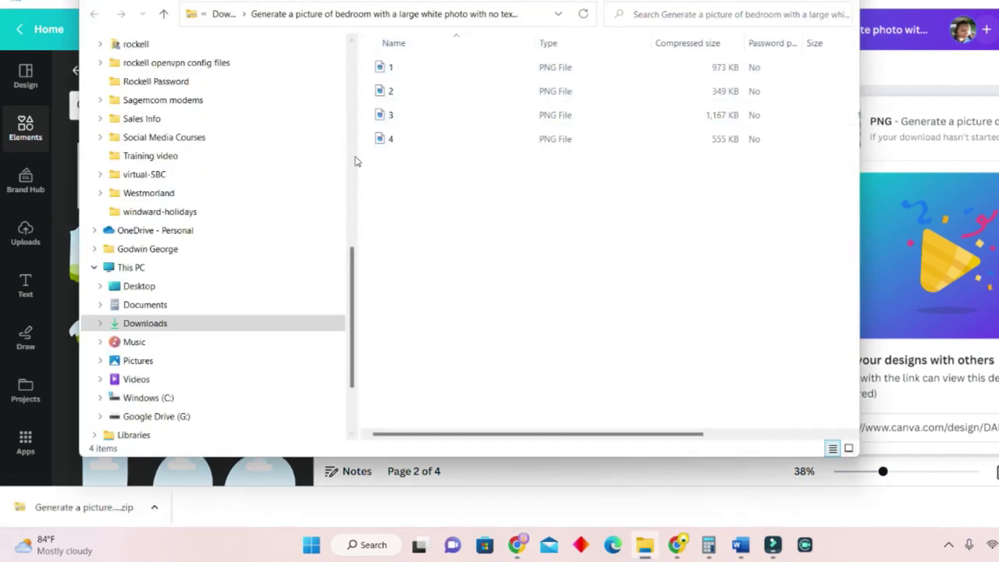
# Open image 1 from the archive, examine the tabletop tablet mockup's quality up close, and close the viewer.
pyautogui.doubleClick(394, 68)
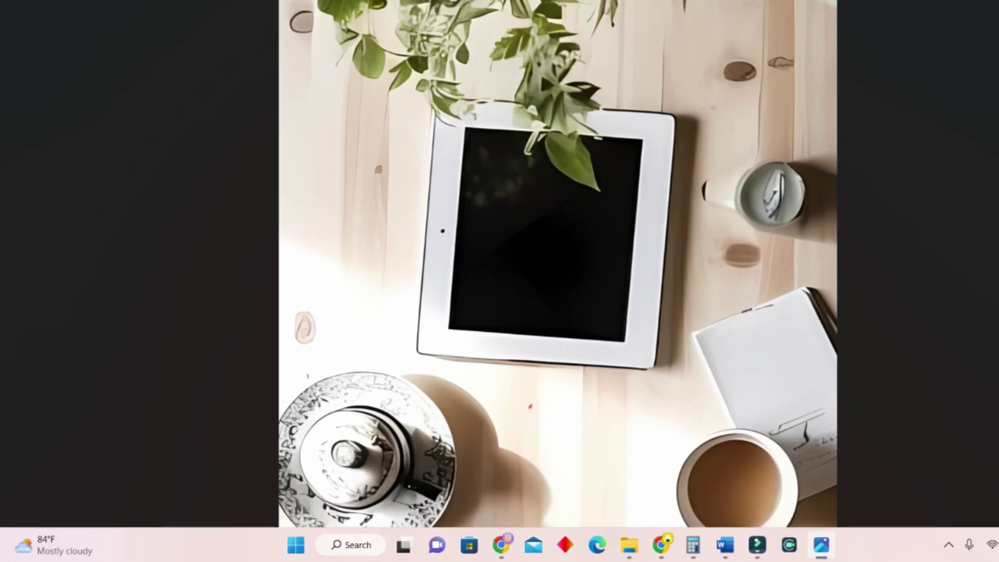
pyautogui.scroll(5, 559, 242)
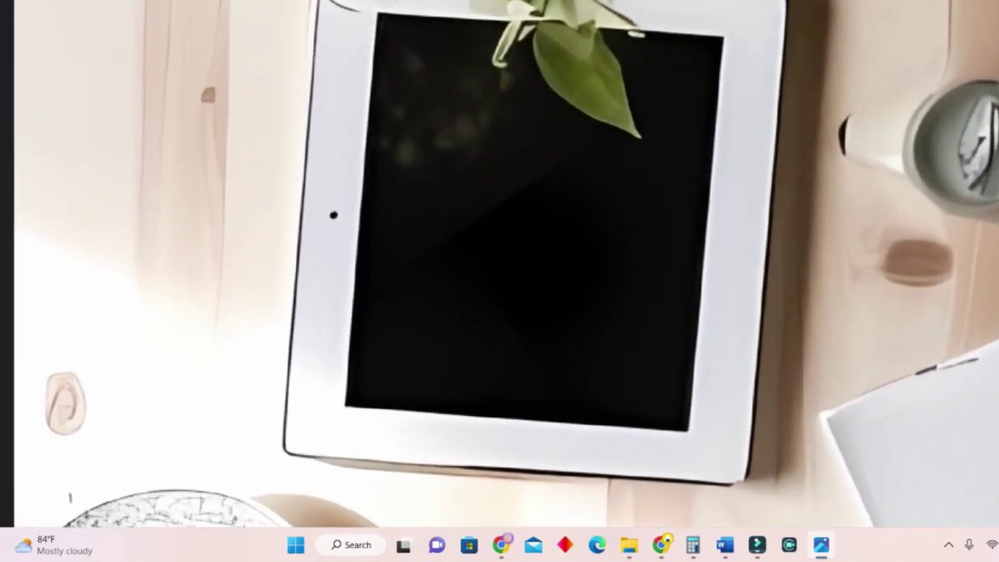
pyautogui.scroll(-5, 866, 318)
pyautogui.scroll(6, 850, 352)
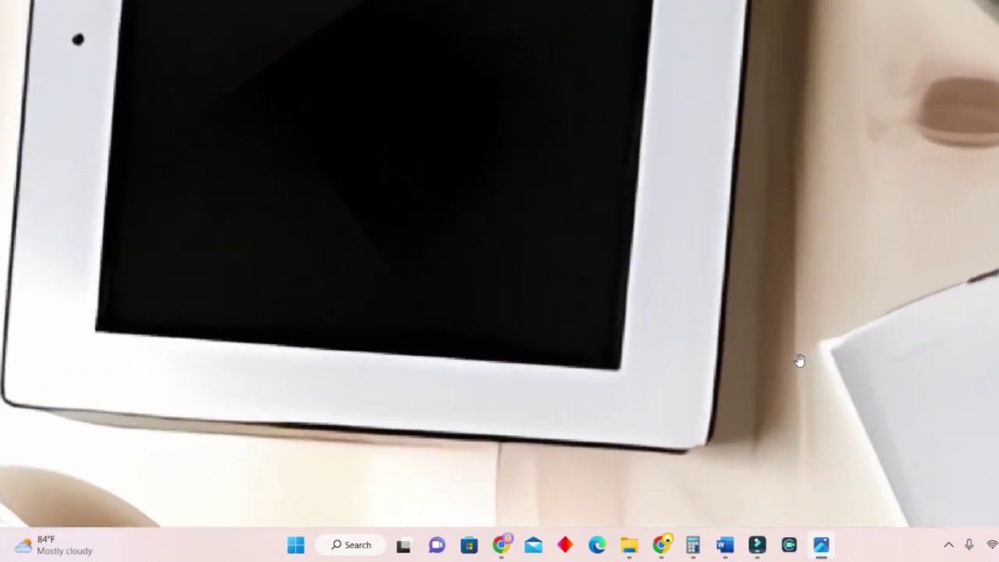
pyautogui.scroll(-6, 800, 361)
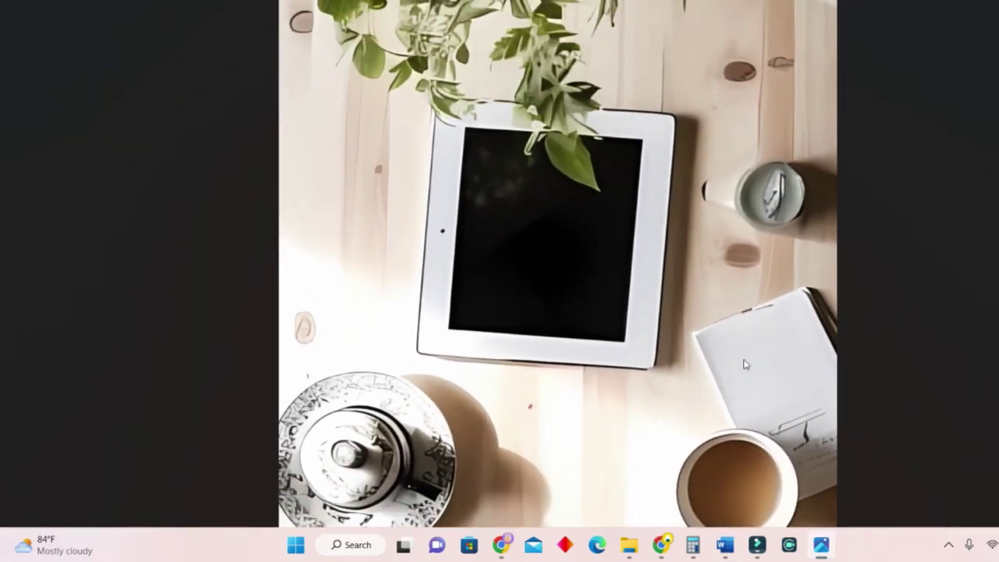
pyautogui.scroll(4, 754, 433)
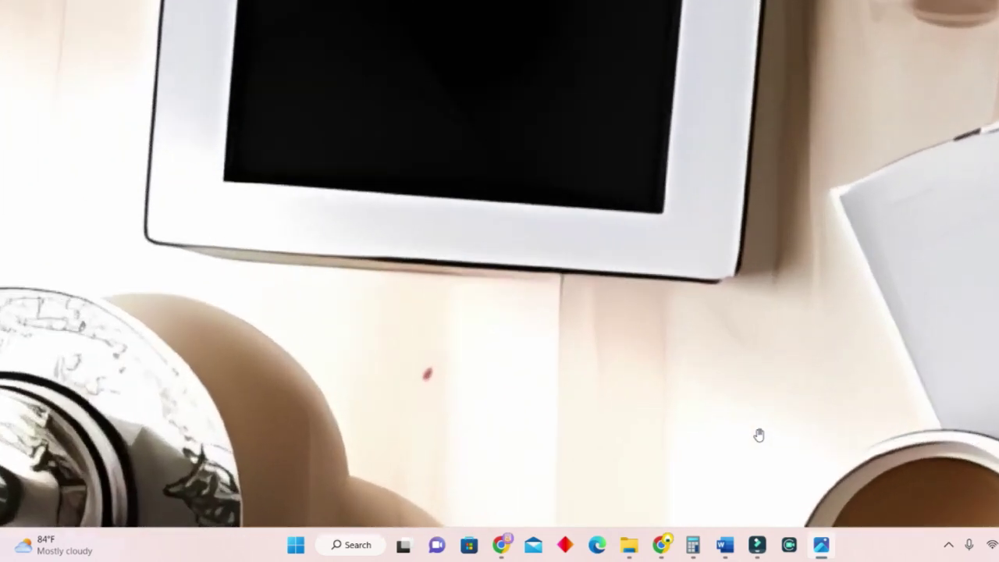
pyautogui.scroll(-5, 866, 190)
pyautogui.hotkey('alt', 'F4')
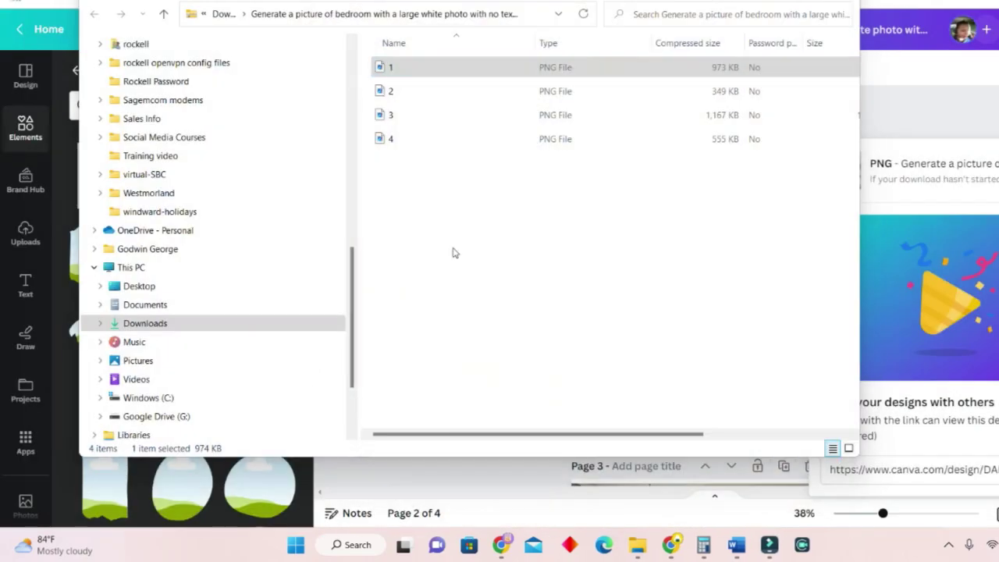
# Open image 2 from the archive and examine the bedroom mockup's wall frame.
pyautogui.doubleClick(397, 89)
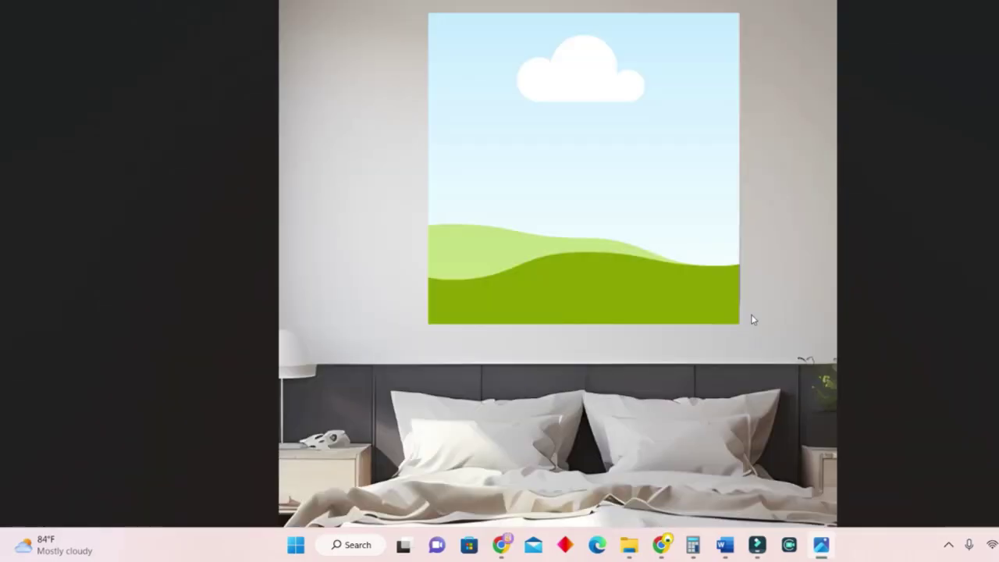
pyautogui.scroll(2, 797, 382)
pyautogui.scroll(-2, 796, 382)
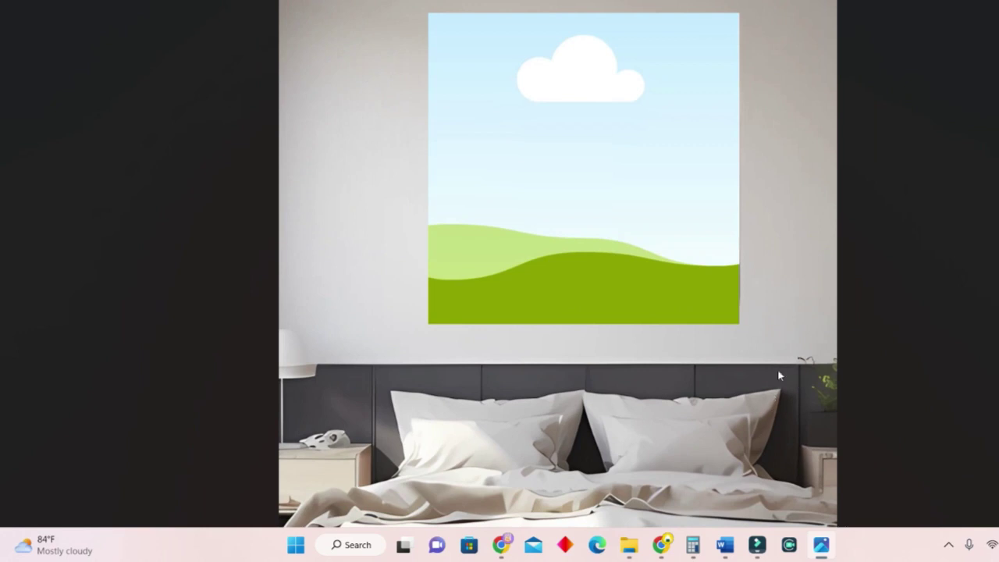